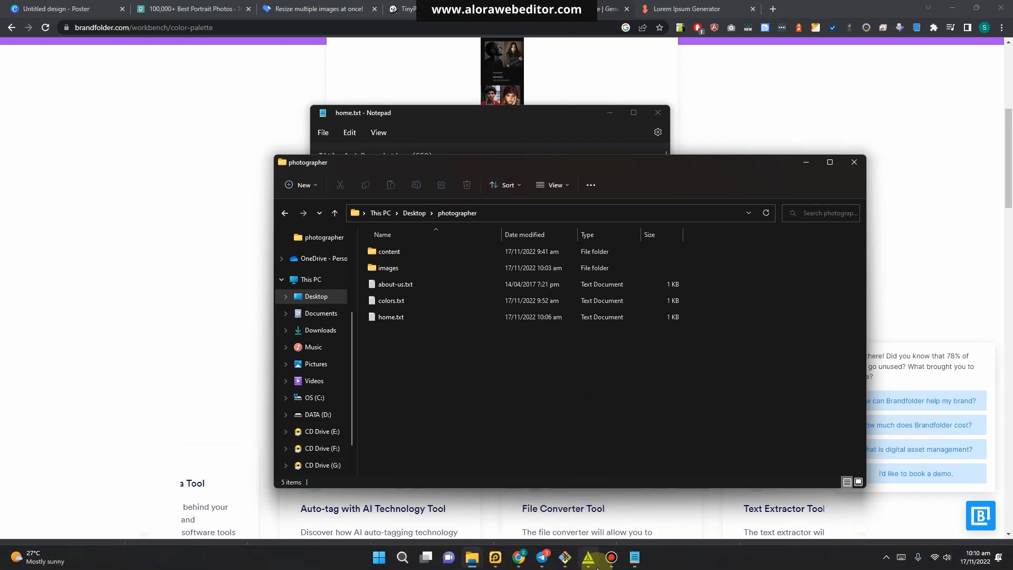
# Switch to Alora and add a new page named temp--styles to the pages folder of the photos website
pyautogui.click(589, 559)
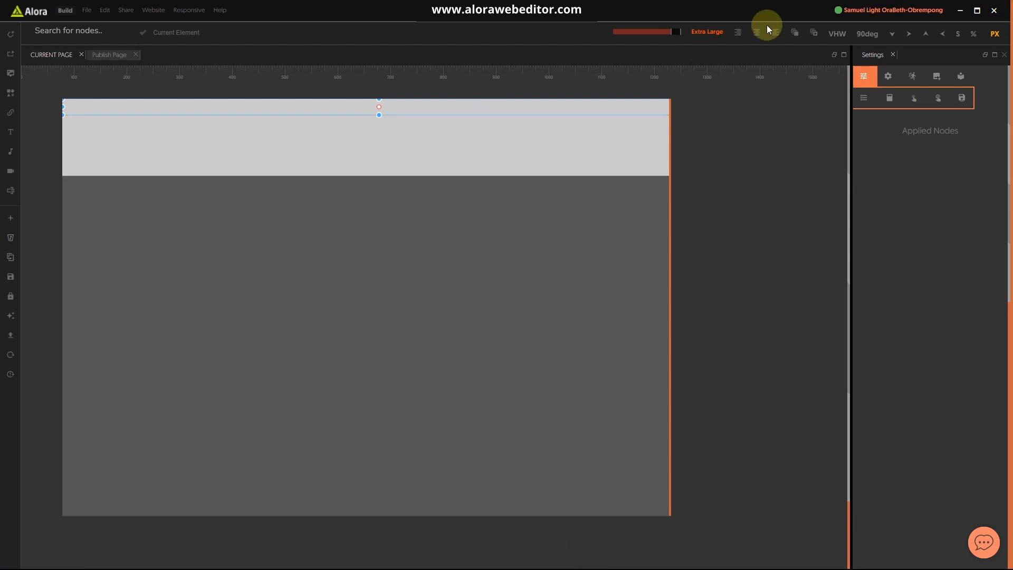
pyautogui.click(889, 76)
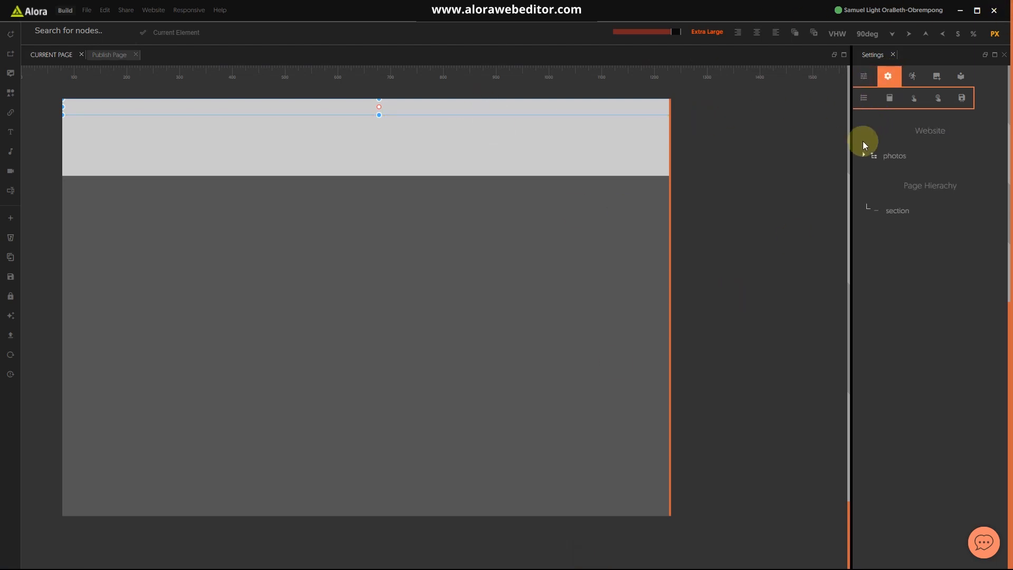
pyautogui.click(865, 154)
pyautogui.scroll(-1, 918, 326)
pyautogui.scroll(-4, 919, 326)
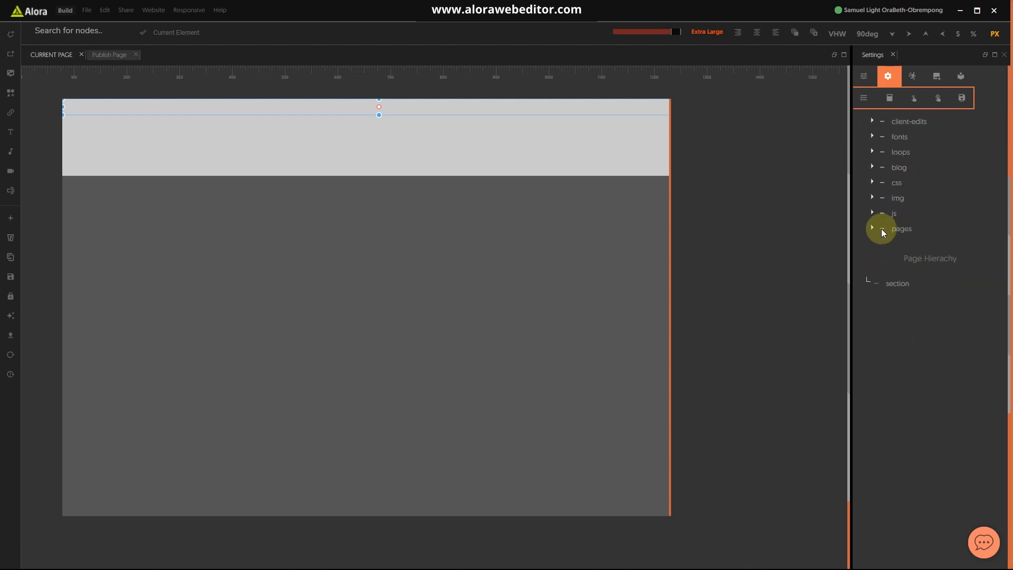
pyautogui.click(874, 229)
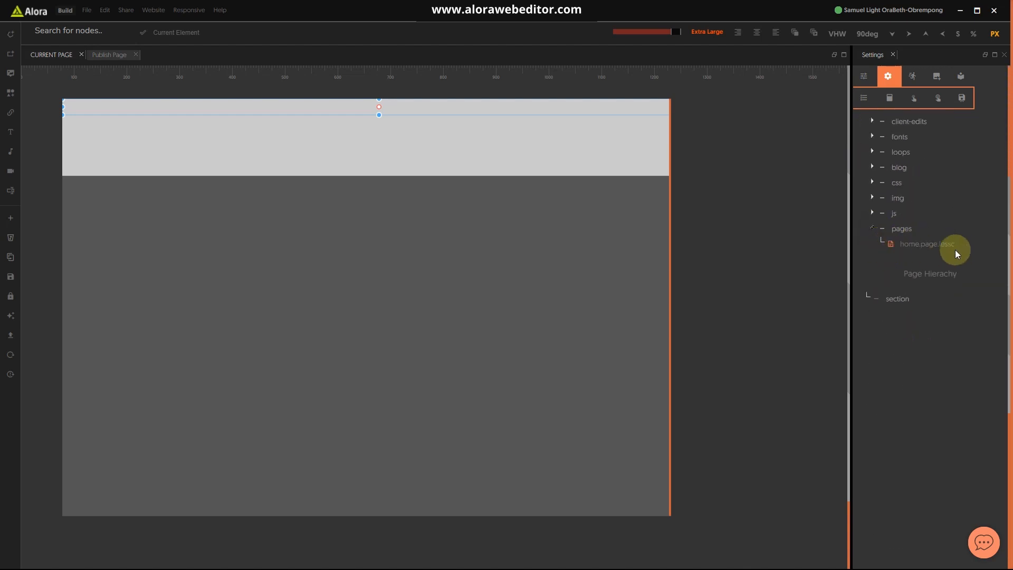
pyautogui.click(902, 228)
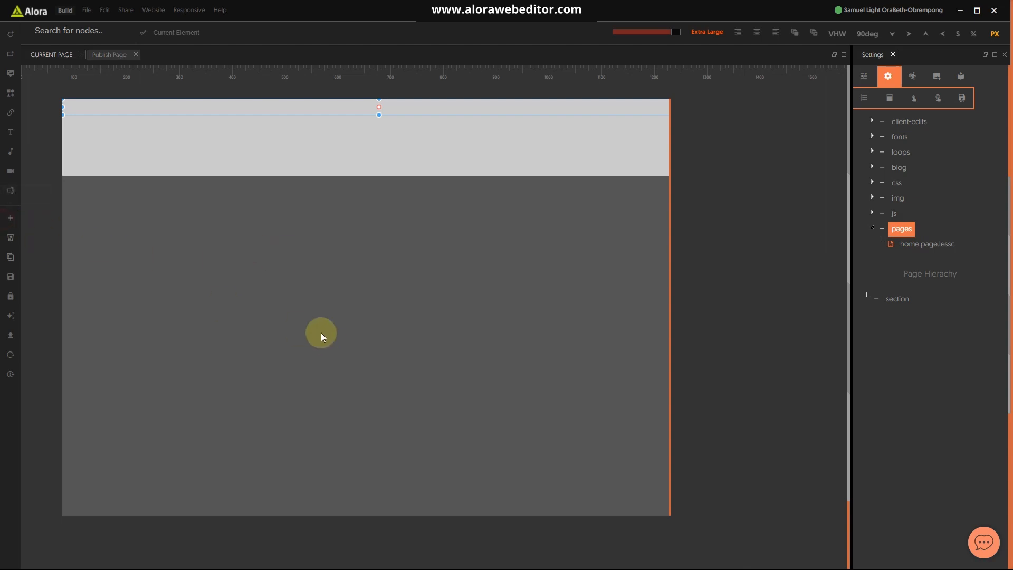
pyautogui.click(11, 219)
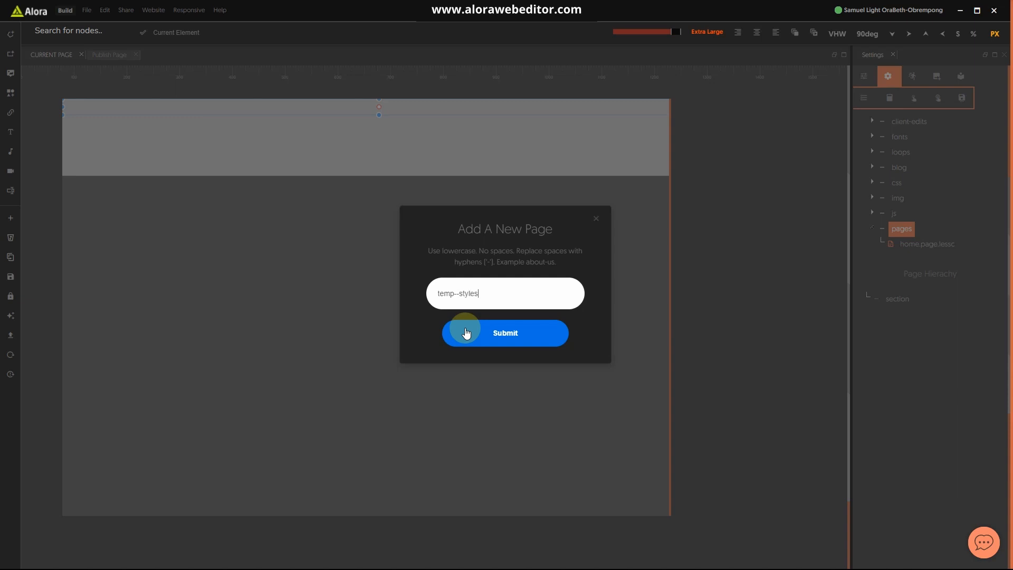
pyautogui.click(507, 331)
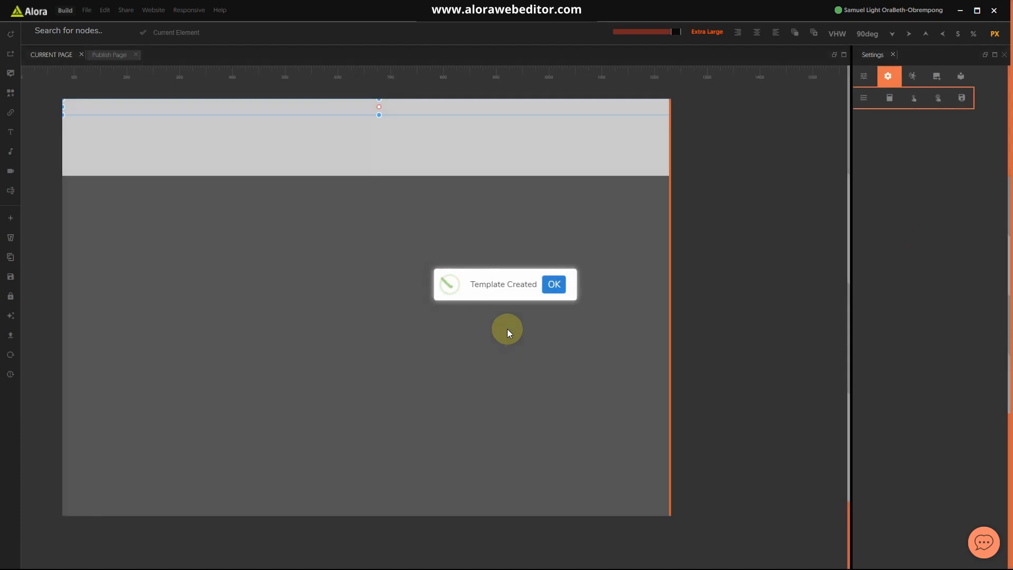
# Open the styles.temp.lessc template from the pages folder of the photos website
pyautogui.click(864, 79)
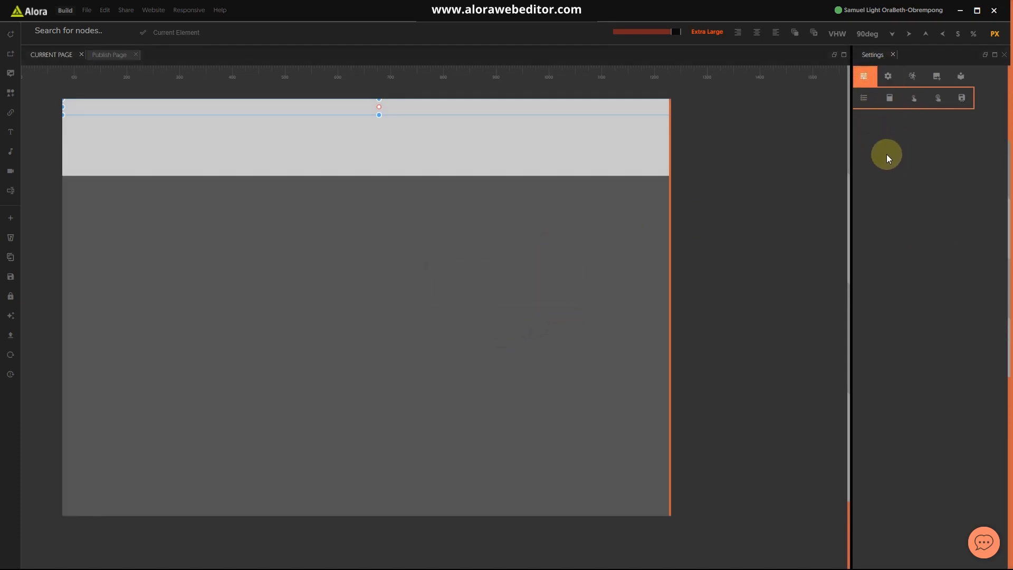
pyautogui.click(888, 76)
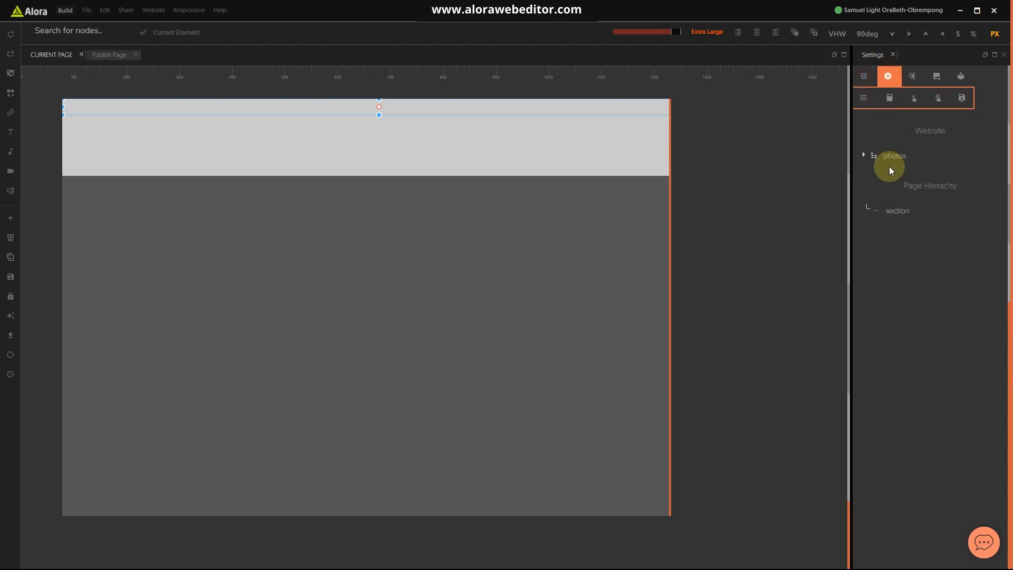
pyautogui.click(863, 158)
pyautogui.scroll(-5, 907, 316)
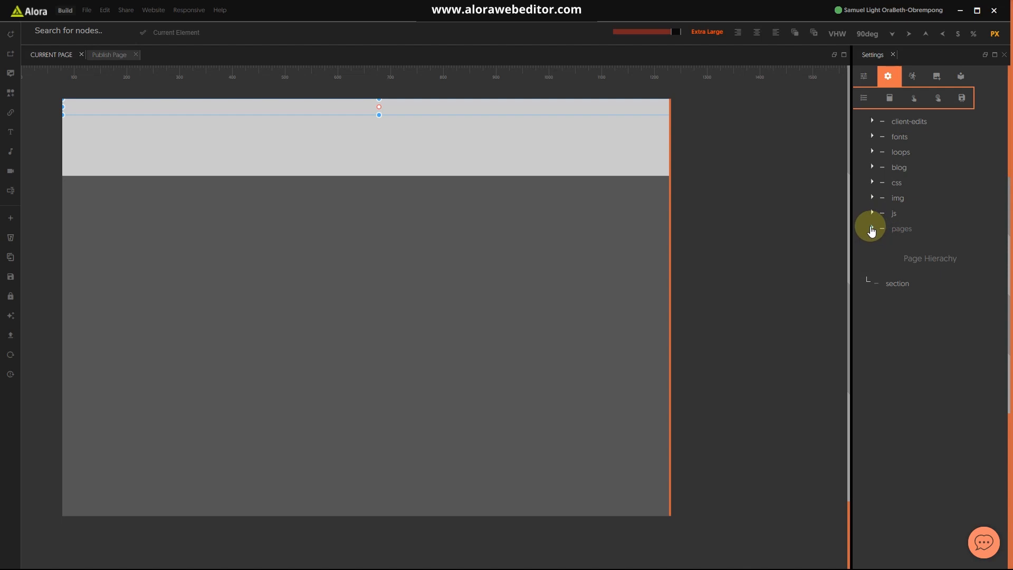
pyautogui.click(872, 229)
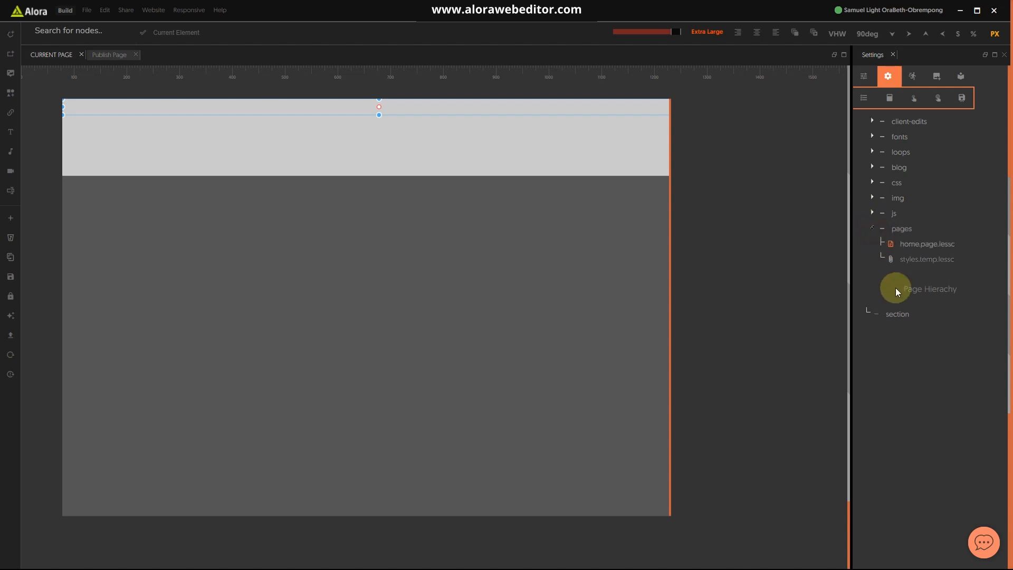
pyautogui.click(911, 259)
# Stretch the template's section down to most of the page height and add a Background Color node to it
pyautogui.click(330, 105)
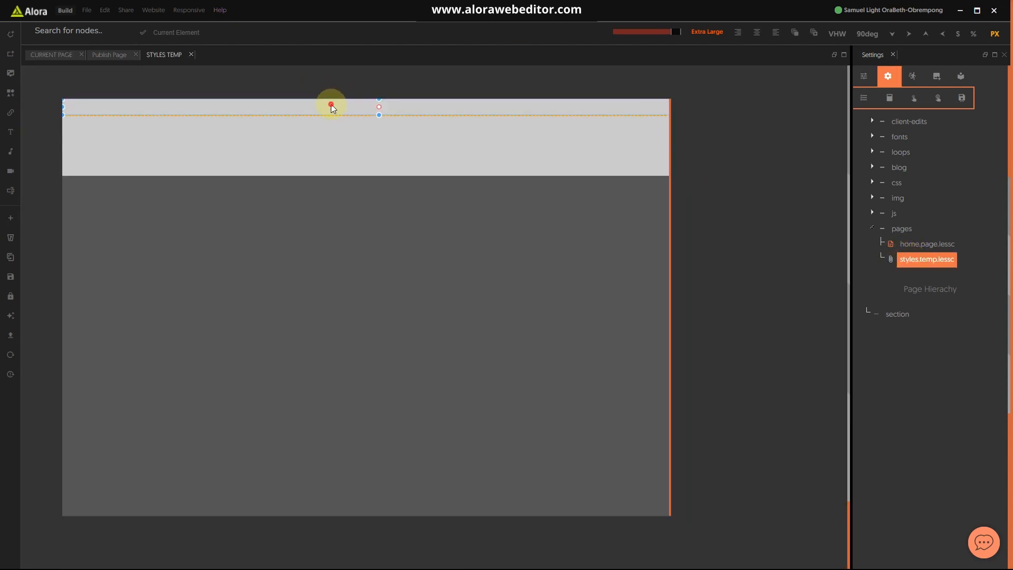
pyautogui.moveTo(365, 115); pyautogui.dragTo(356, 468)
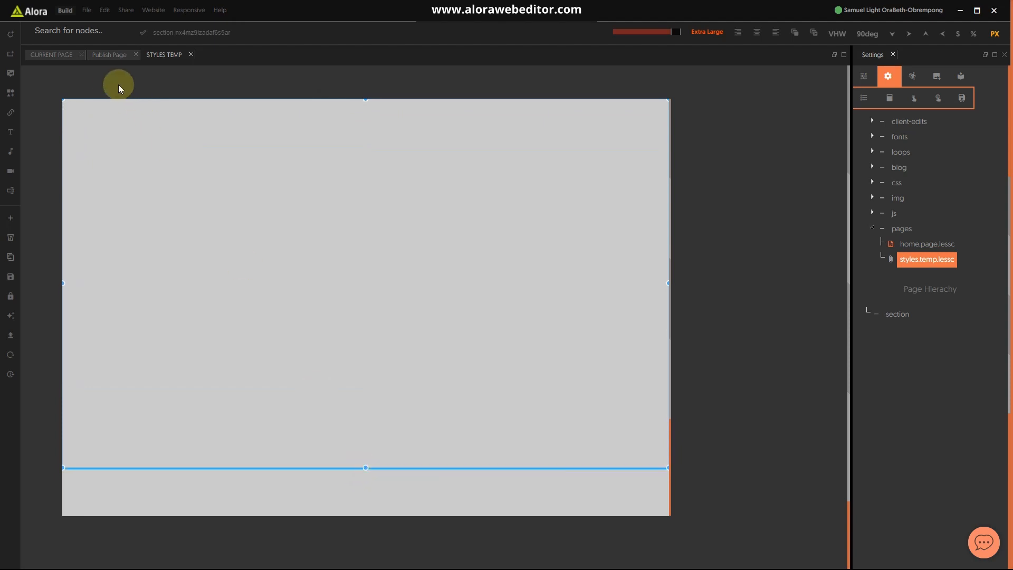
pyautogui.click(61, 35)
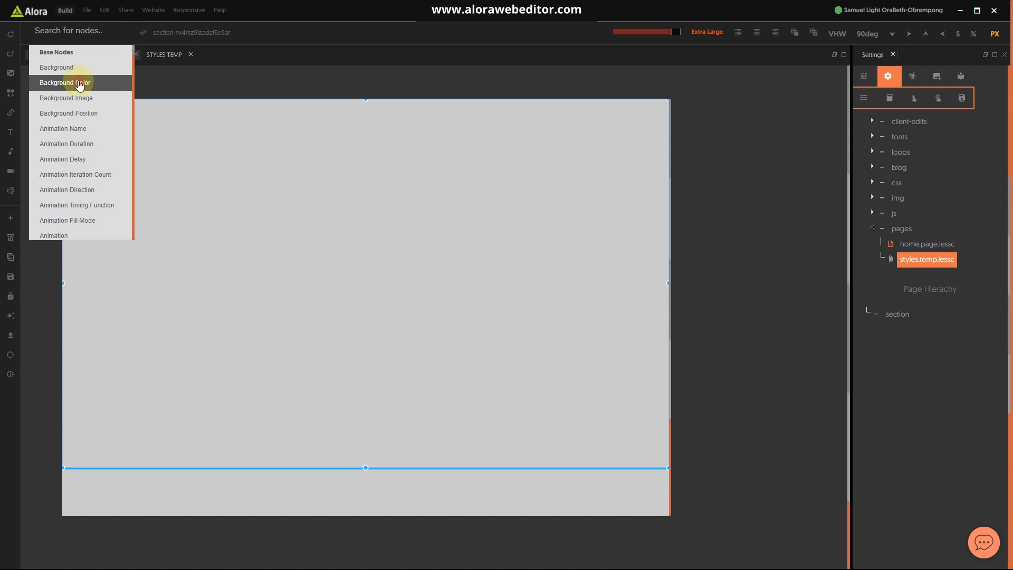
pyautogui.click(80, 84)
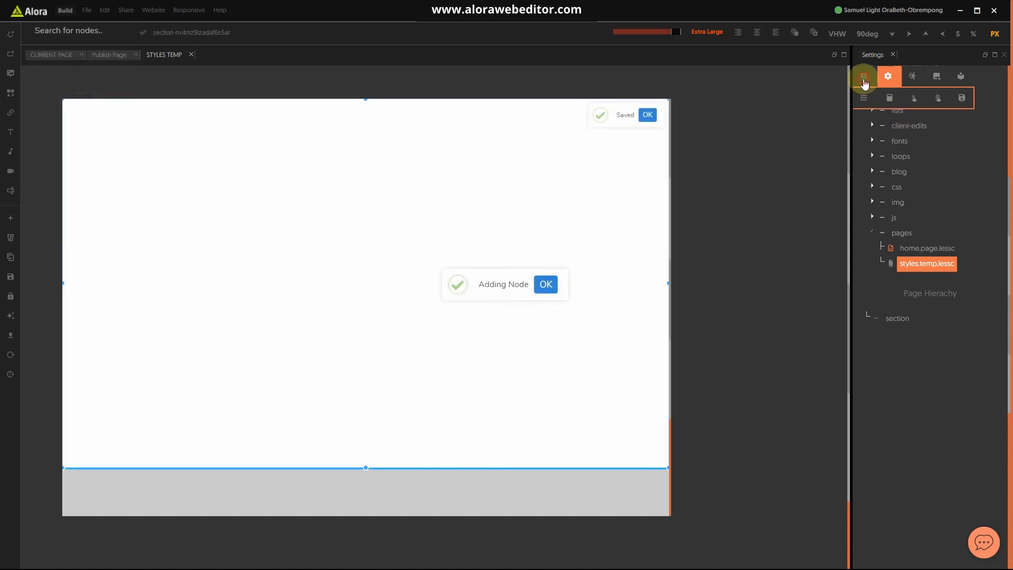
# Set the section's background color to near-black and save the template
pyautogui.click(864, 77)
pyautogui.click(882, 153)
pyautogui.click(885, 169)
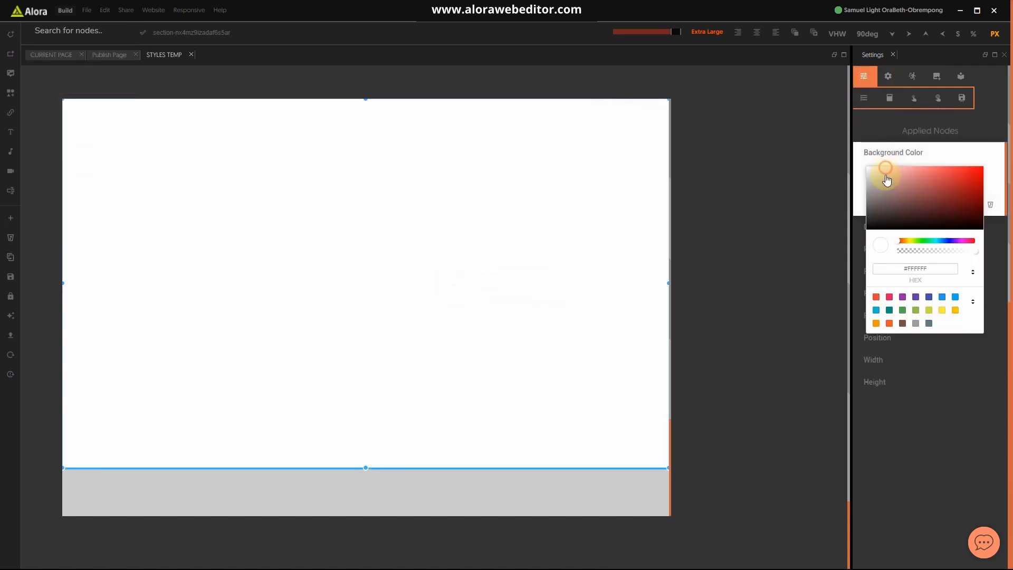
pyautogui.moveTo(896, 195); pyautogui.dragTo(878, 222)
pyautogui.click(900, 156)
pyautogui.click(900, 156)
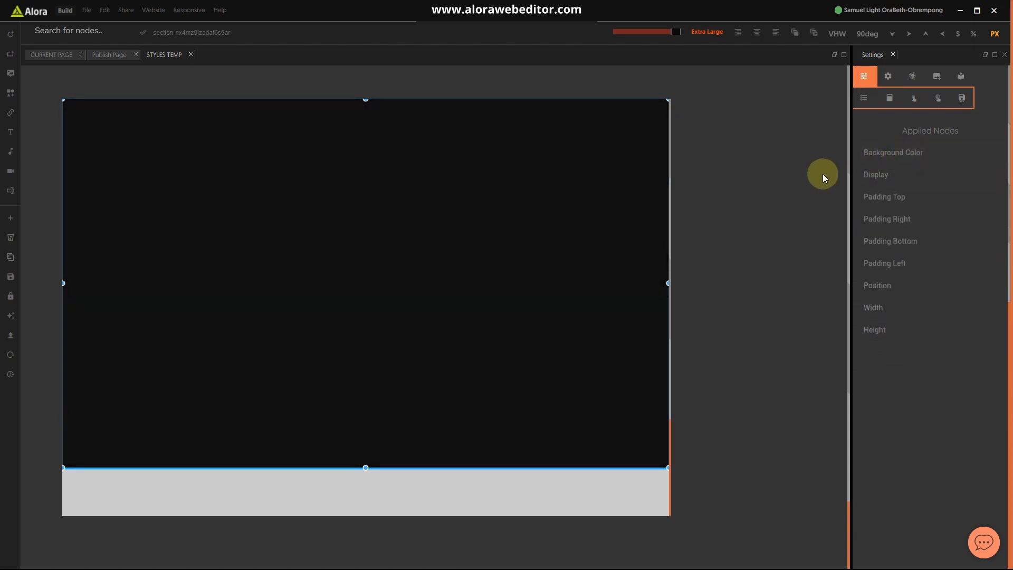
pyautogui.hotkey('ctrl', 's')
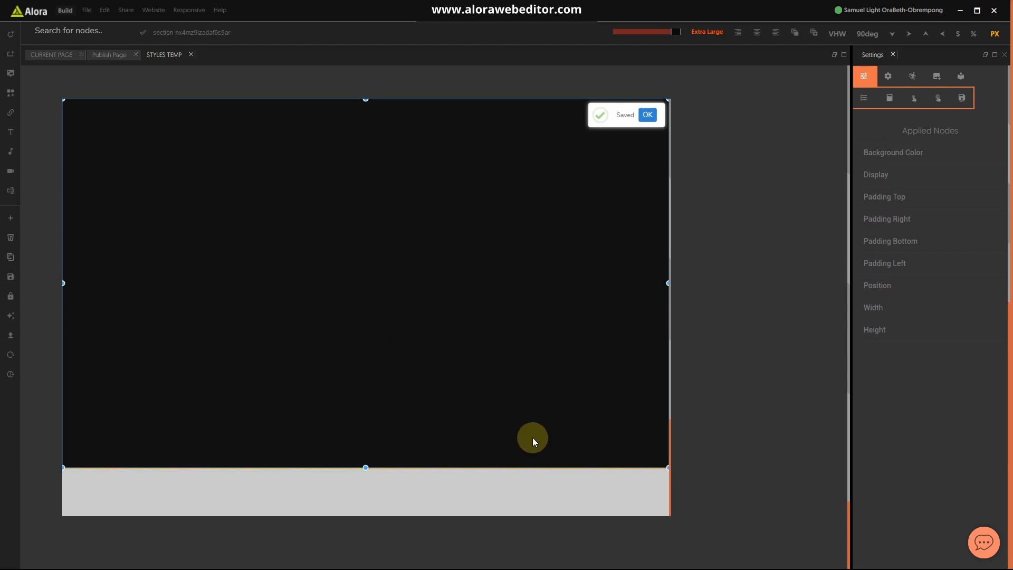
# Add a new element to the styles template and select the dark section
pyautogui.click(10, 33)
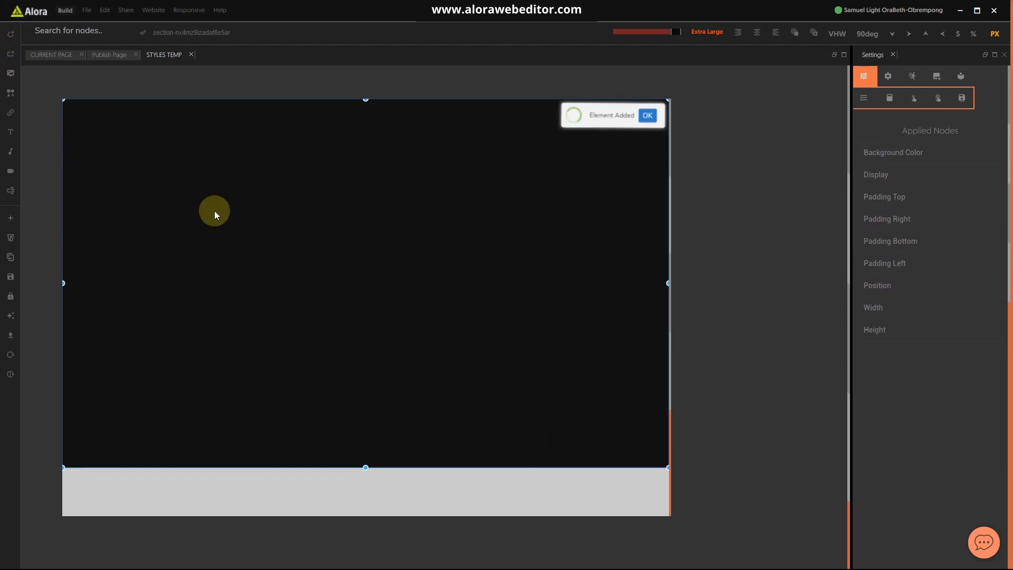
pyautogui.click(372, 470)
pyautogui.click(390, 371)
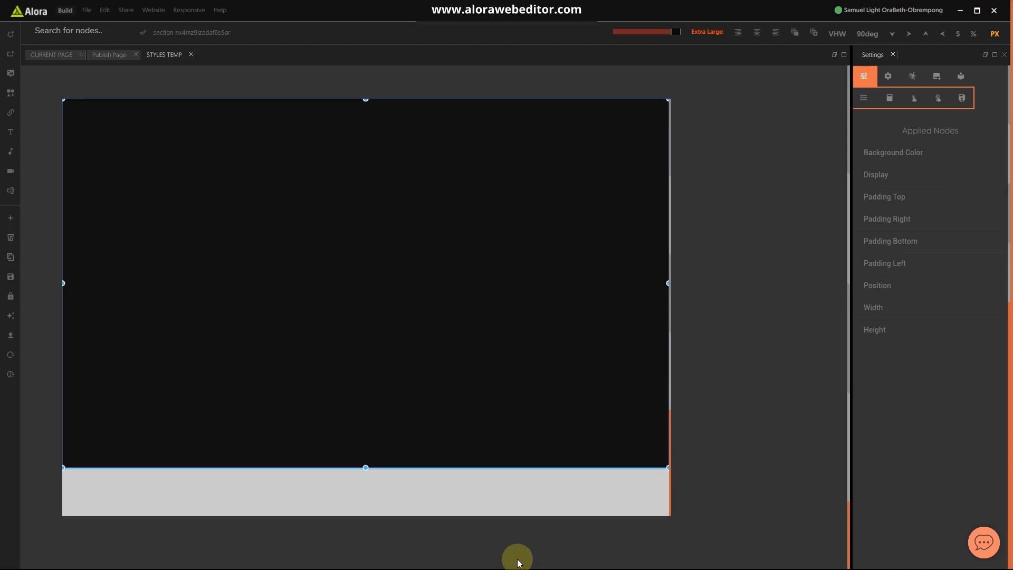
# Switch to File Explorer's content folder and open the design.jpg mockup
pyautogui.press('super')
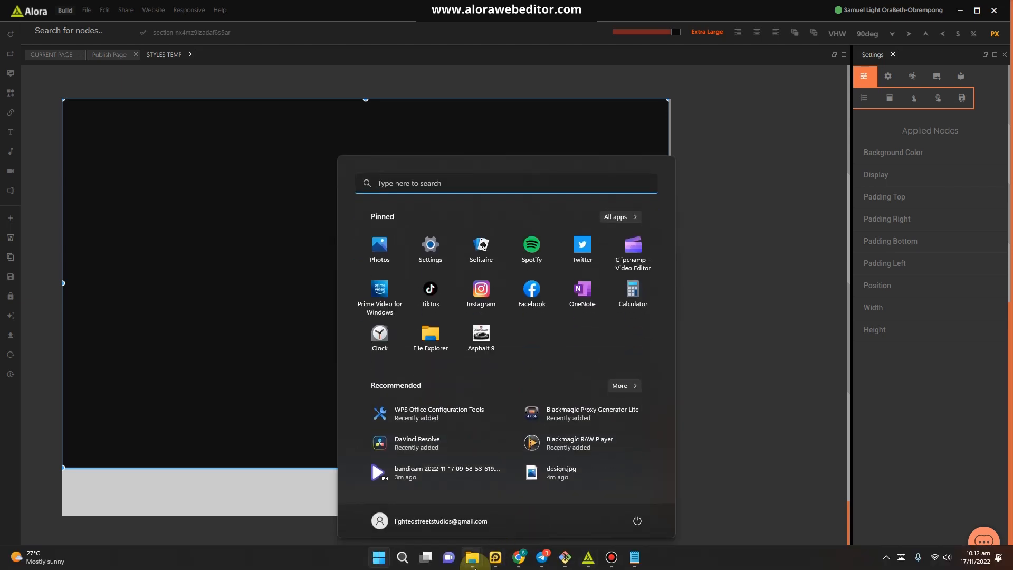
pyautogui.moveTo(473, 559)
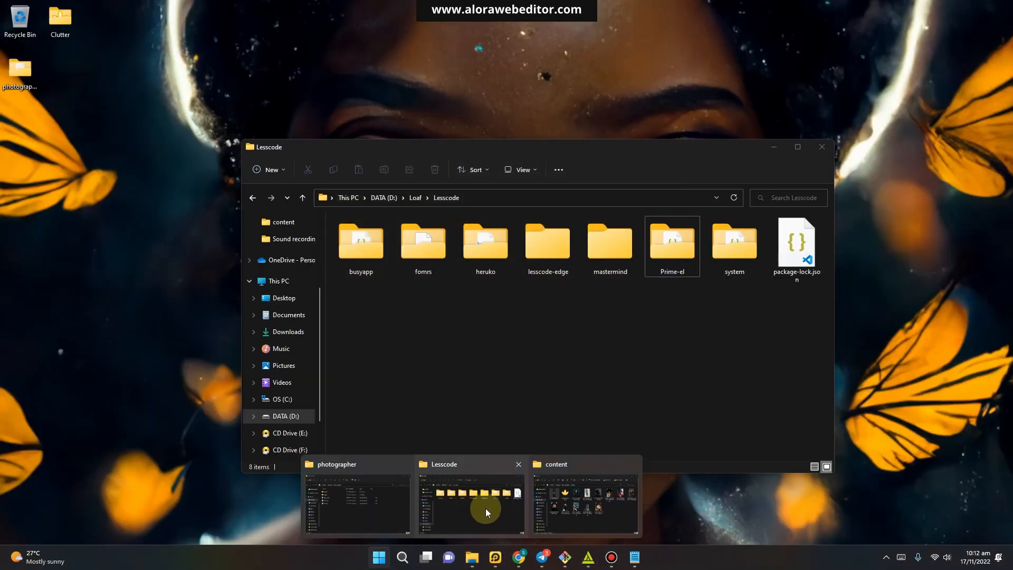
pyautogui.click(603, 520)
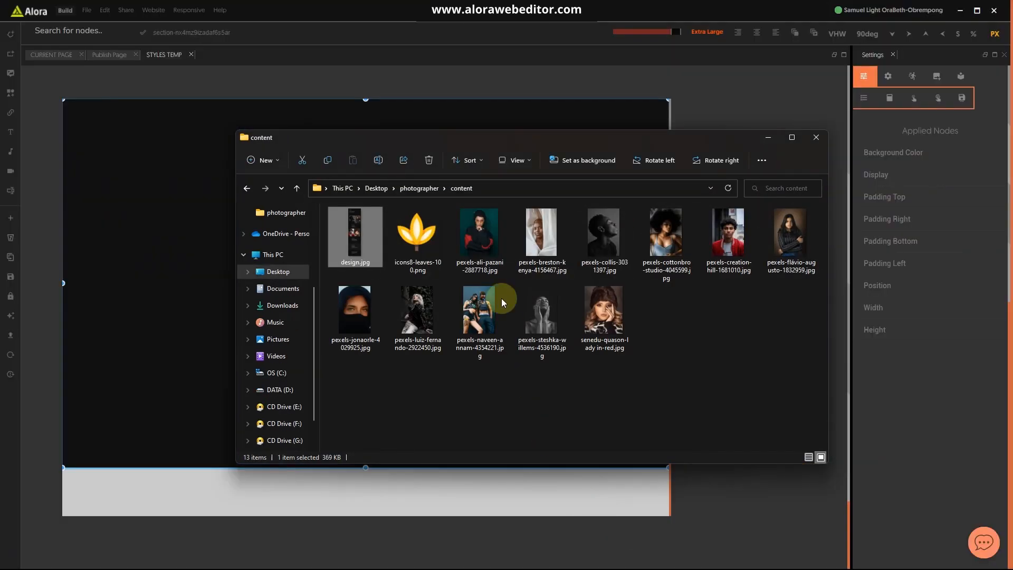
pyautogui.doubleClick(360, 228)
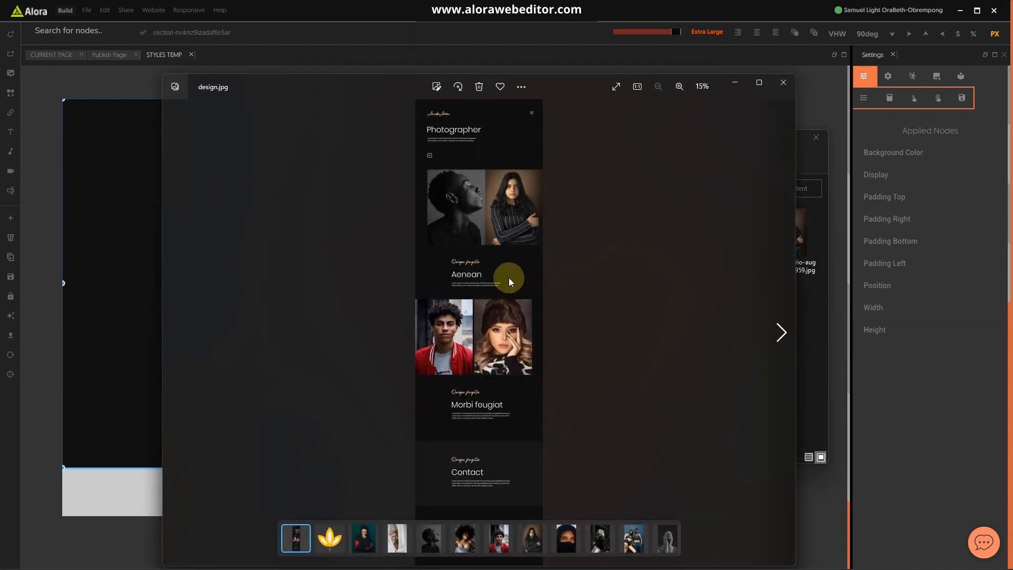
# Examine the mockup up close from header to footer, comparing its script subtitles, large headings, paragraph text and section backgrounds
pyautogui.scroll(3, 509, 278)
pyautogui.moveTo(491, 181); pyautogui.dragTo(490, 429)
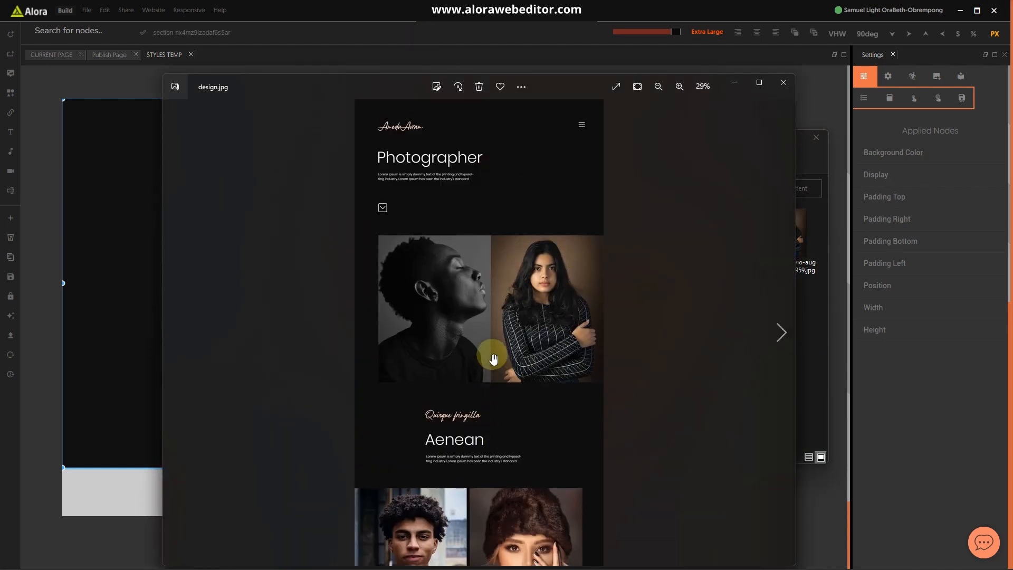
pyautogui.scroll(3, 493, 359)
pyautogui.moveTo(464, 87); pyautogui.dragTo(507, 508)
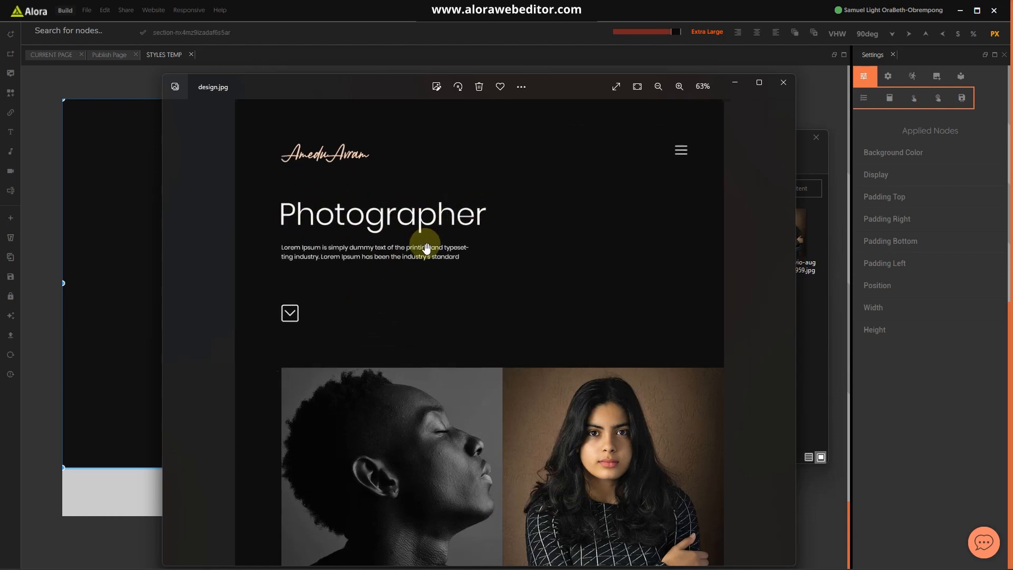
pyautogui.scroll(2, 425, 244)
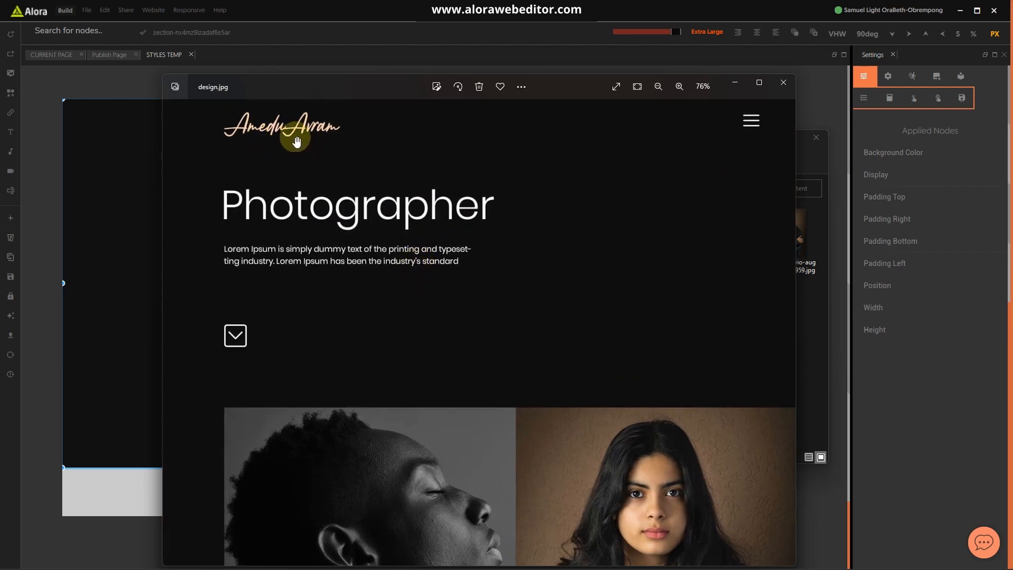
pyautogui.moveTo(412, 411); pyautogui.dragTo(404, 126)
pyautogui.moveTo(461, 289); pyautogui.dragTo(473, 148)
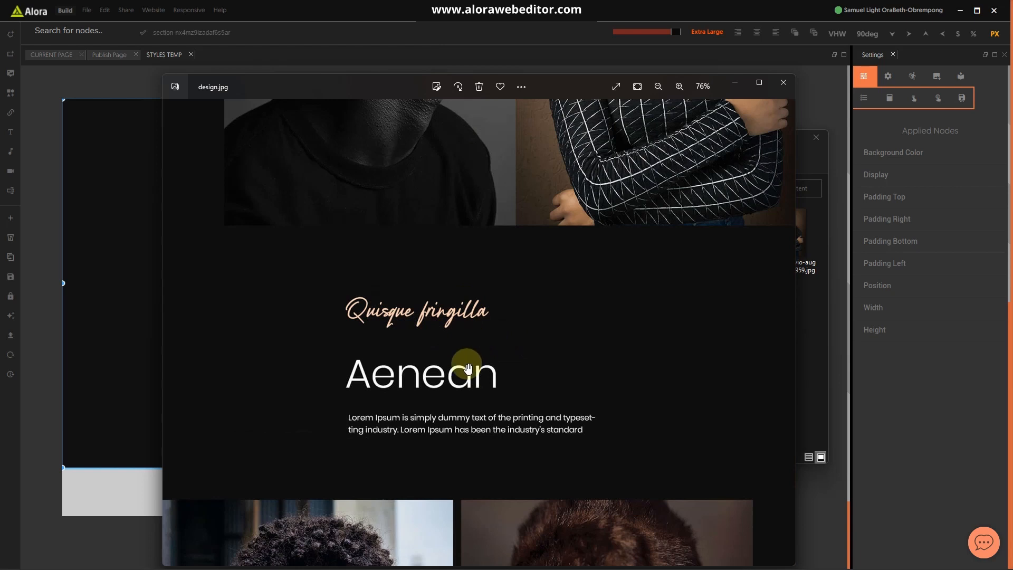
pyautogui.moveTo(468, 341); pyautogui.dragTo(480, 276)
pyautogui.moveTo(486, 407); pyautogui.dragTo(480, 358)
pyautogui.moveTo(488, 539); pyautogui.dragTo(500, 181)
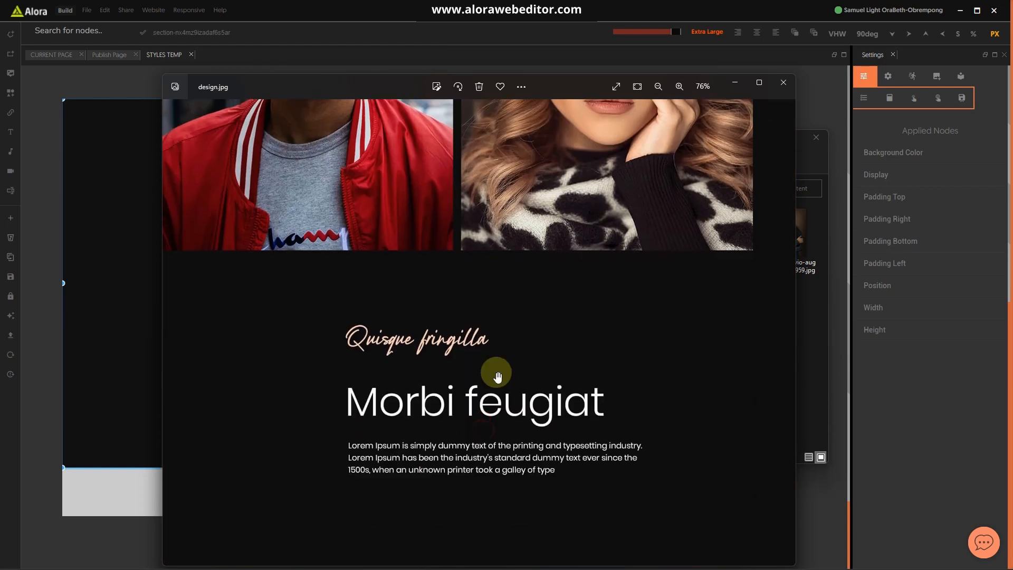
pyautogui.moveTo(491, 432); pyautogui.dragTo(480, 174)
pyautogui.moveTo(418, 182); pyautogui.dragTo(406, 239)
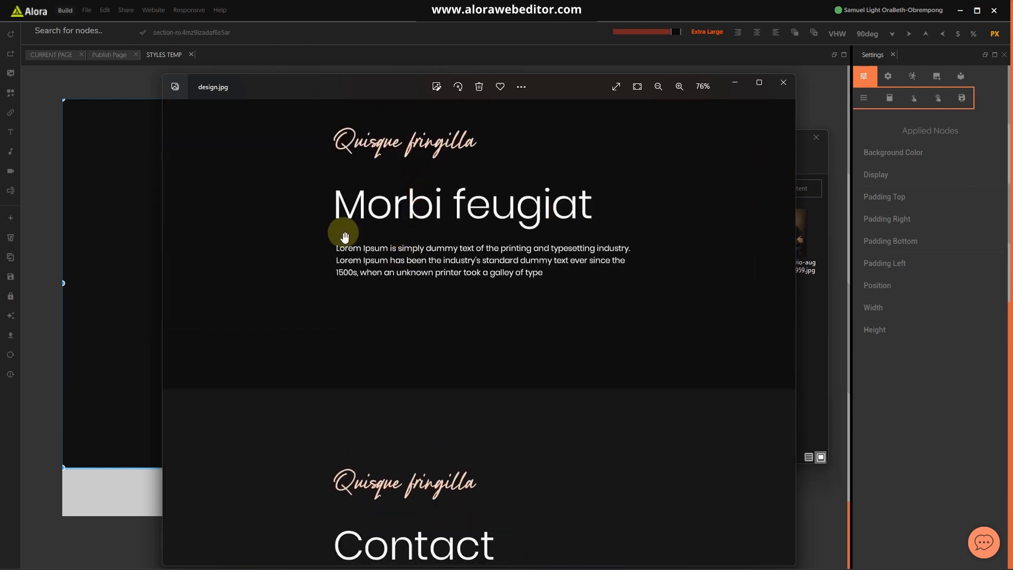
pyautogui.moveTo(465, 420); pyautogui.dragTo(468, 330)
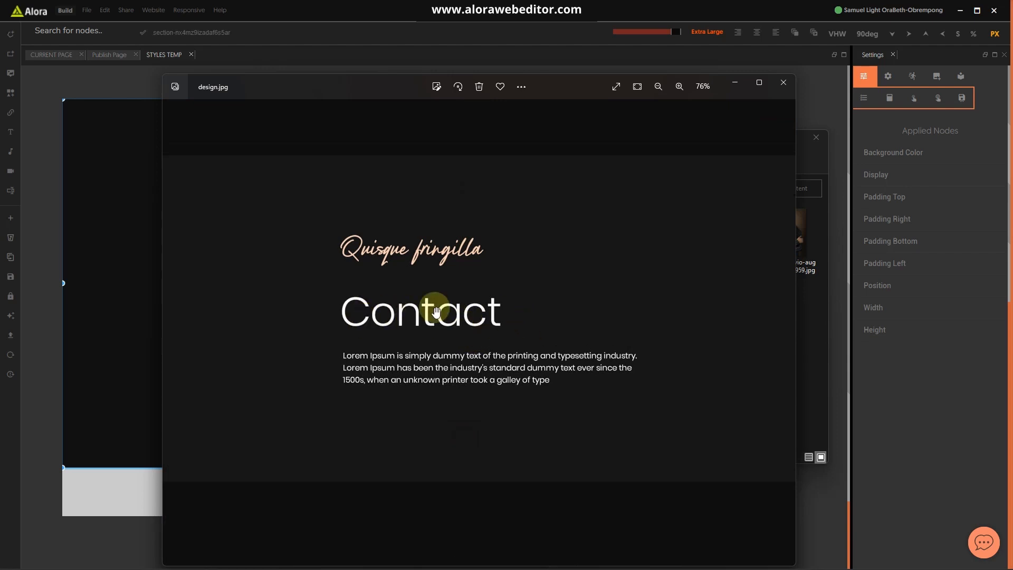
pyautogui.moveTo(484, 426); pyautogui.dragTo(466, 190)
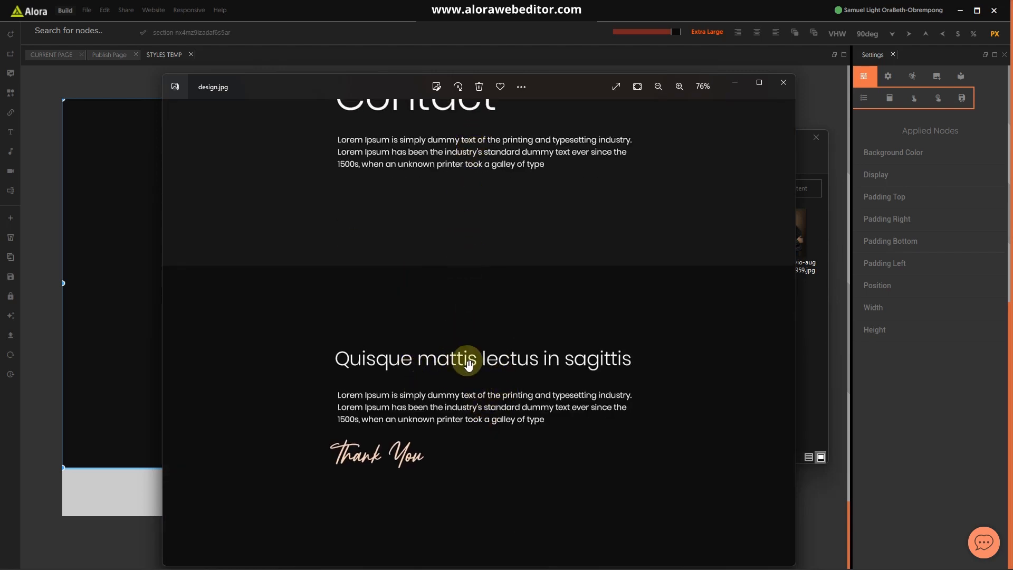
pyautogui.moveTo(493, 343); pyautogui.dragTo(516, 496)
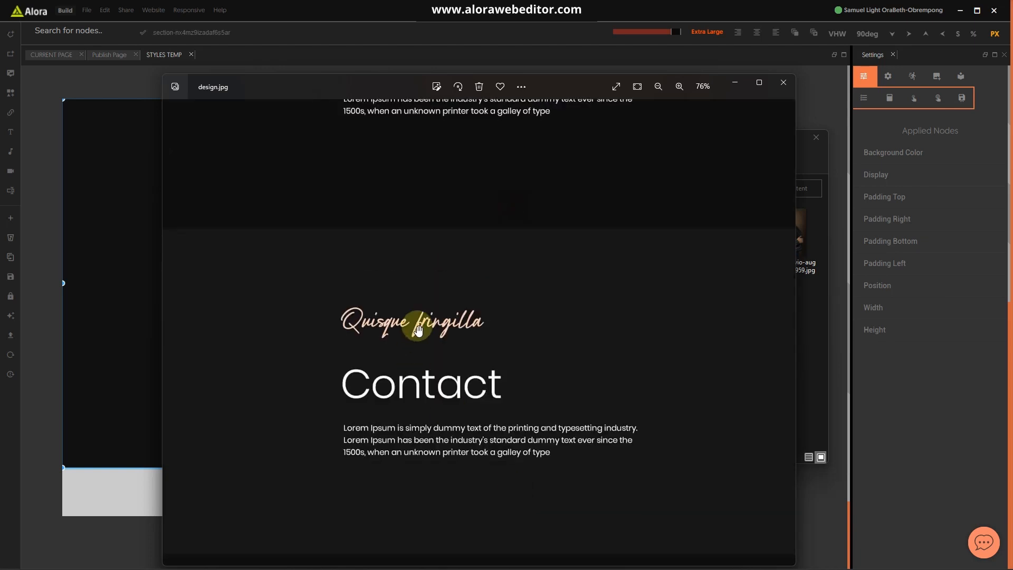
pyautogui.moveTo(495, 241); pyautogui.dragTo(495, 520)
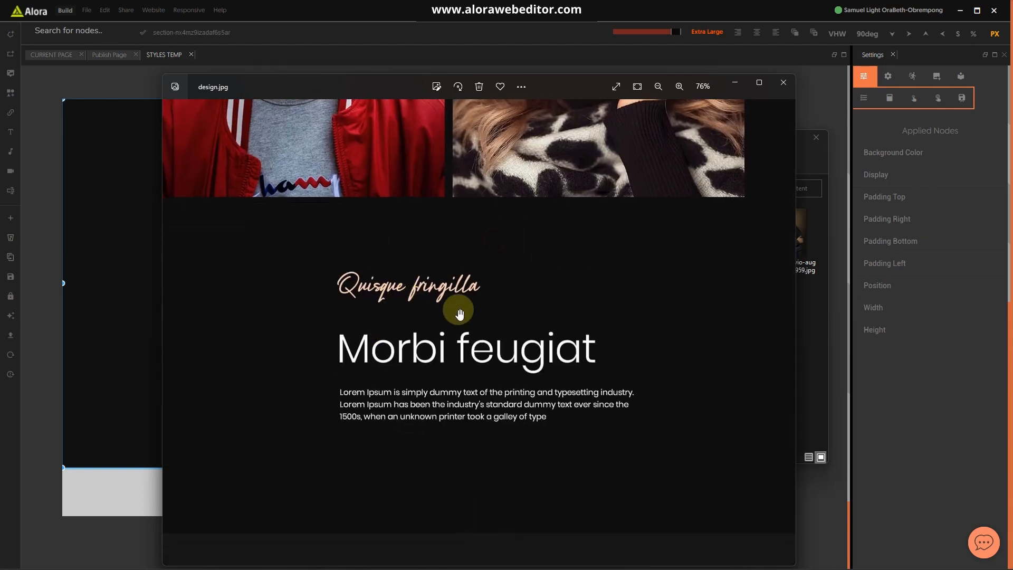
pyautogui.moveTo(403, 267); pyautogui.dragTo(487, 550)
pyautogui.moveTo(483, 258); pyautogui.dragTo(511, 455)
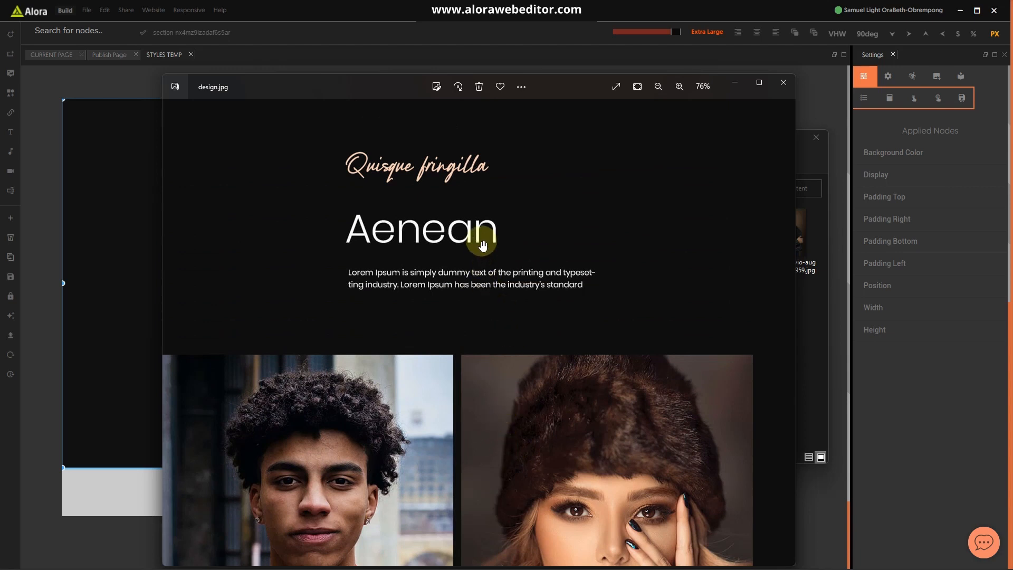
# Look back through the design.jpg mockup up to its header with the Photographer heading, and return to the Alora styles template
pyautogui.moveTo(487, 199); pyautogui.dragTo(495, 445)
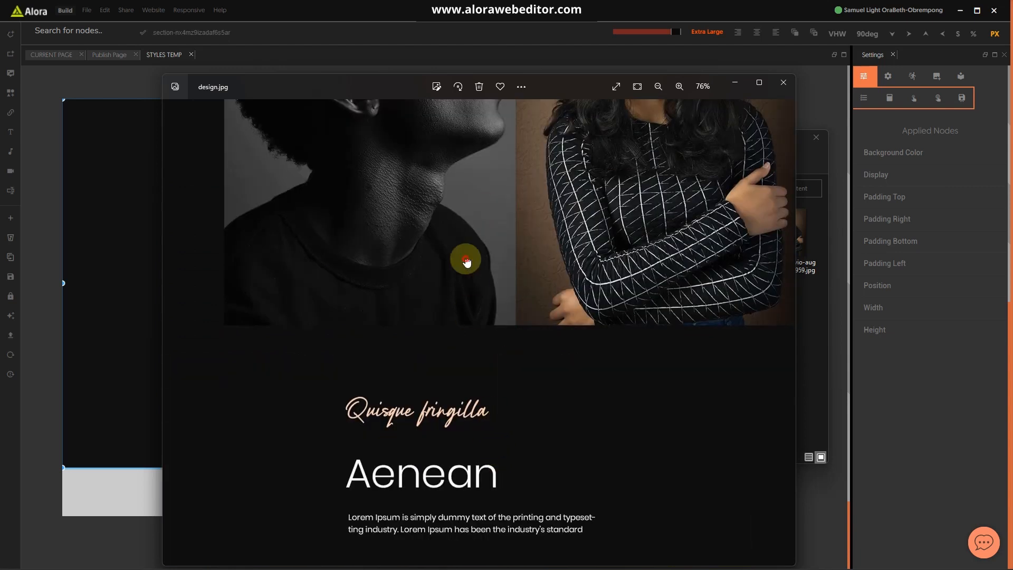
pyautogui.moveTo(463, 260); pyautogui.dragTo(464, 502)
pyautogui.moveTo(431, 232); pyautogui.dragTo(435, 442)
pyautogui.moveTo(435, 324); pyautogui.dragTo(434, 369)
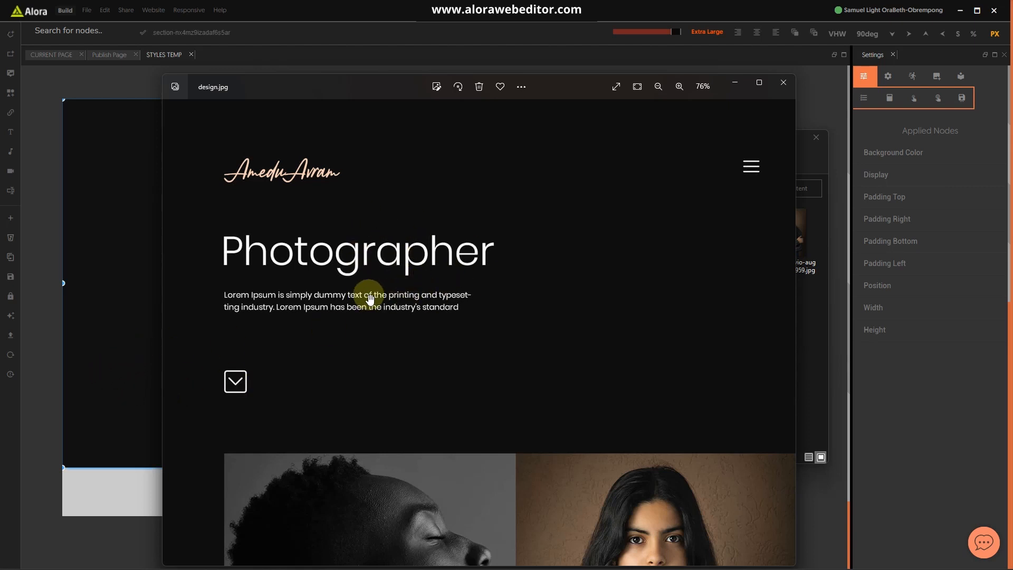
pyautogui.click(92, 299)
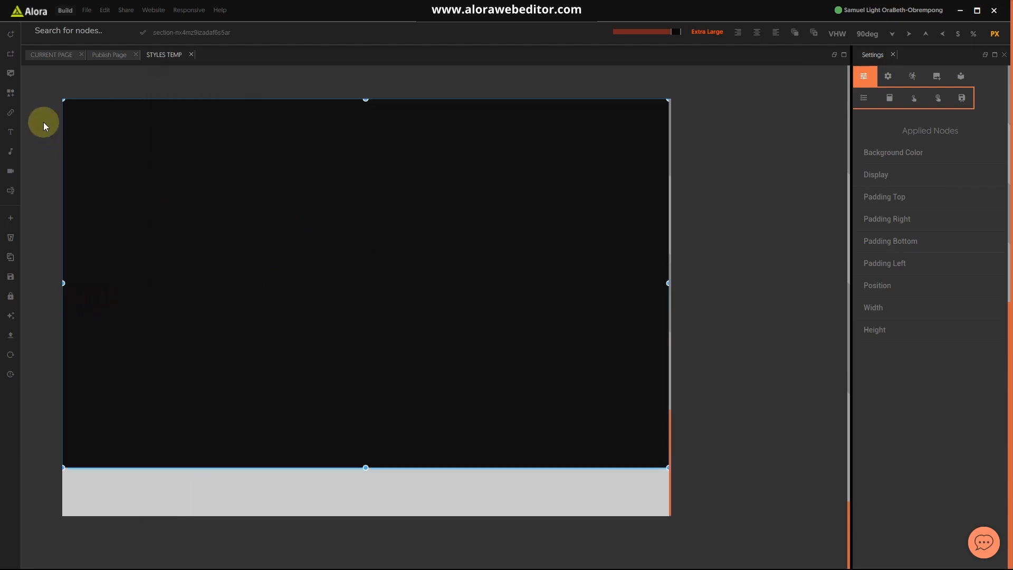
# Add a text element to the dark section and move it away from the upper corner, further into the section
pyautogui.click(10, 132)
pyautogui.click(158, 117)
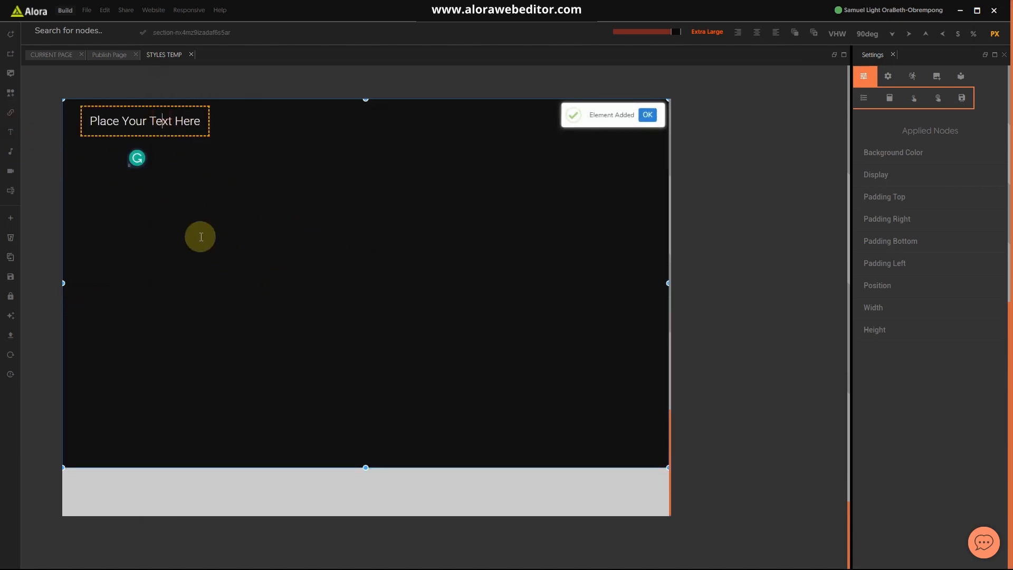
pyautogui.click(145, 127)
pyautogui.moveTo(144, 125); pyautogui.dragTo(186, 206)
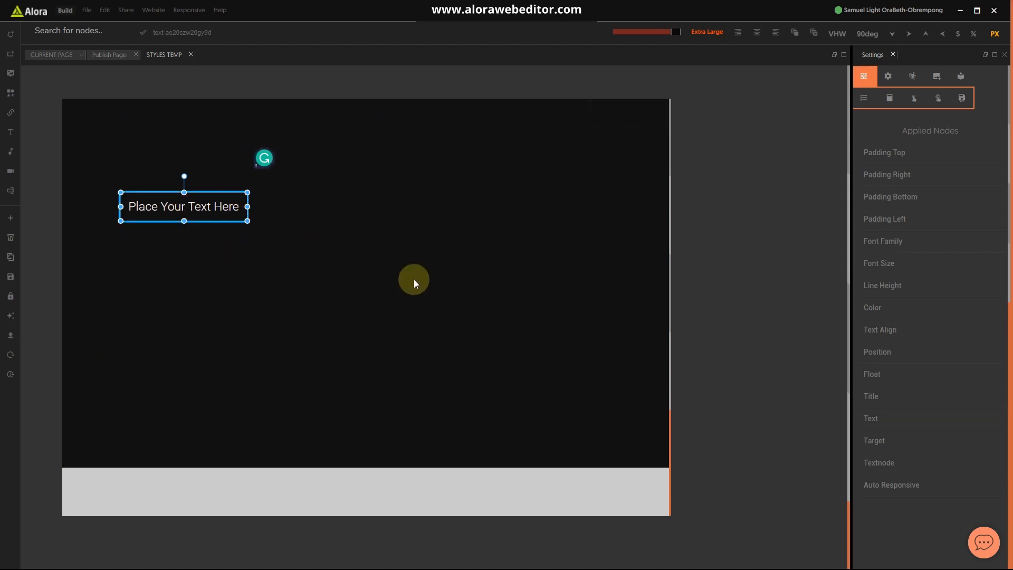
# Replace the placeholder text with "Photograher" and reselect the text element
pyautogui.hotkey('ctrl', 'a')
pyautogui.write('P')
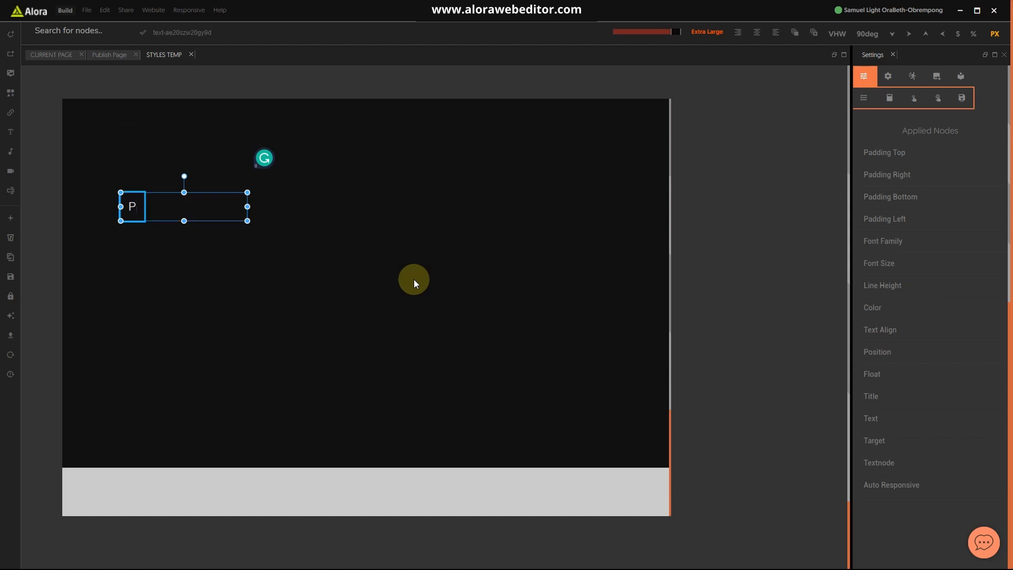
pyautogui.write('hotograher')
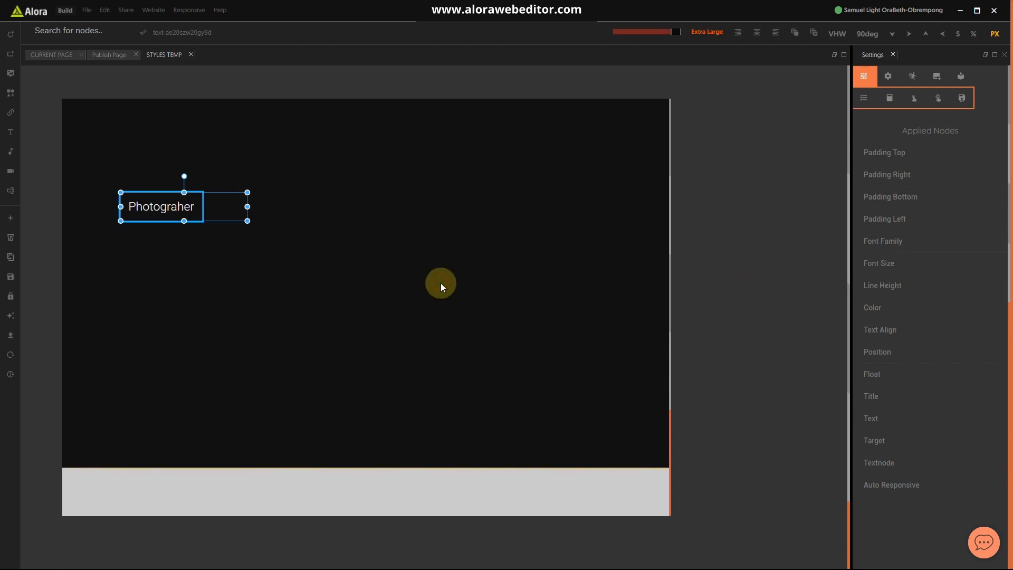
pyautogui.click(196, 211)
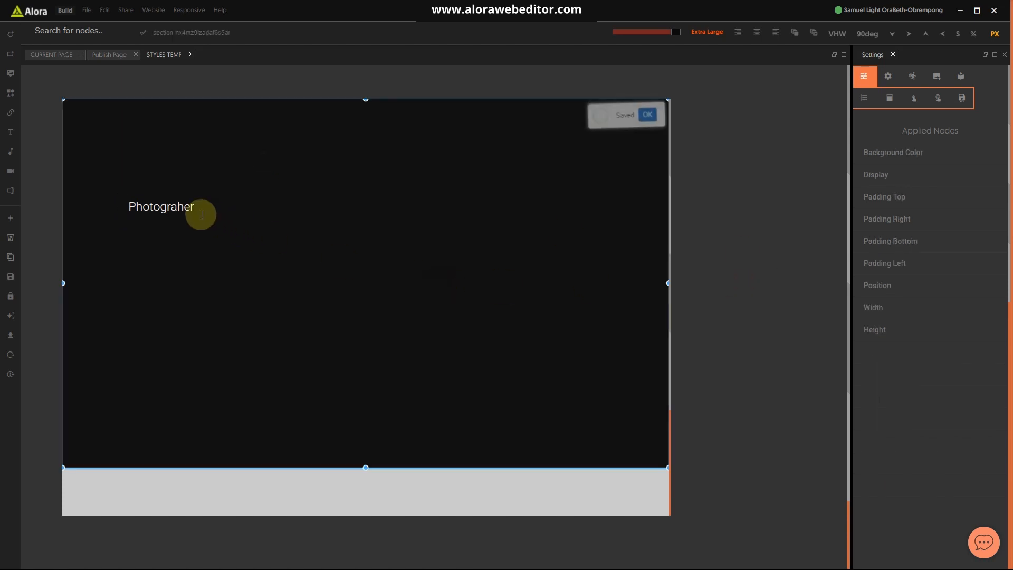
pyautogui.click(191, 208)
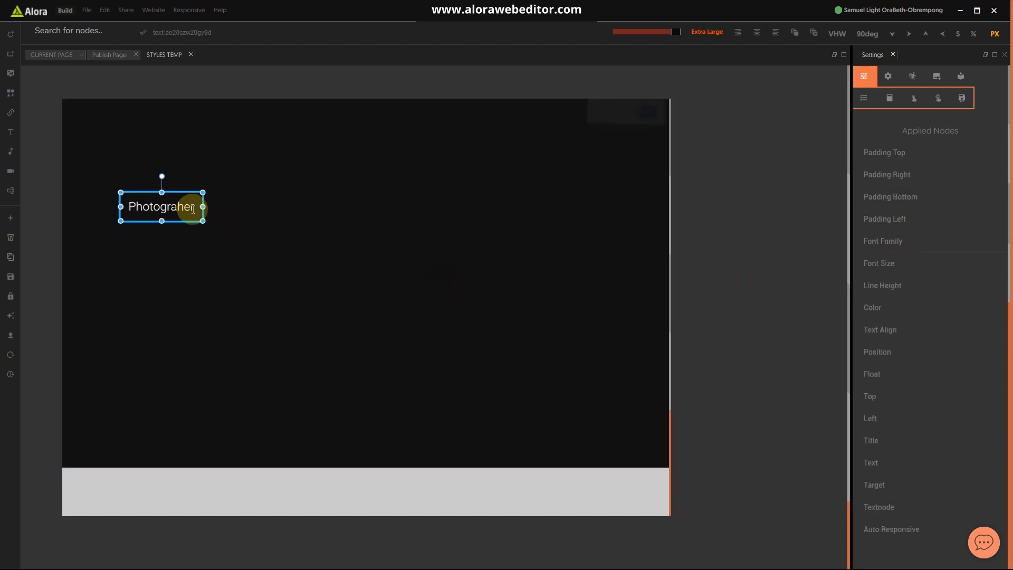
# Set the heading text's font size to 60 px and reselect the heading
pyautogui.click(917, 268)
pyautogui.click(918, 285)
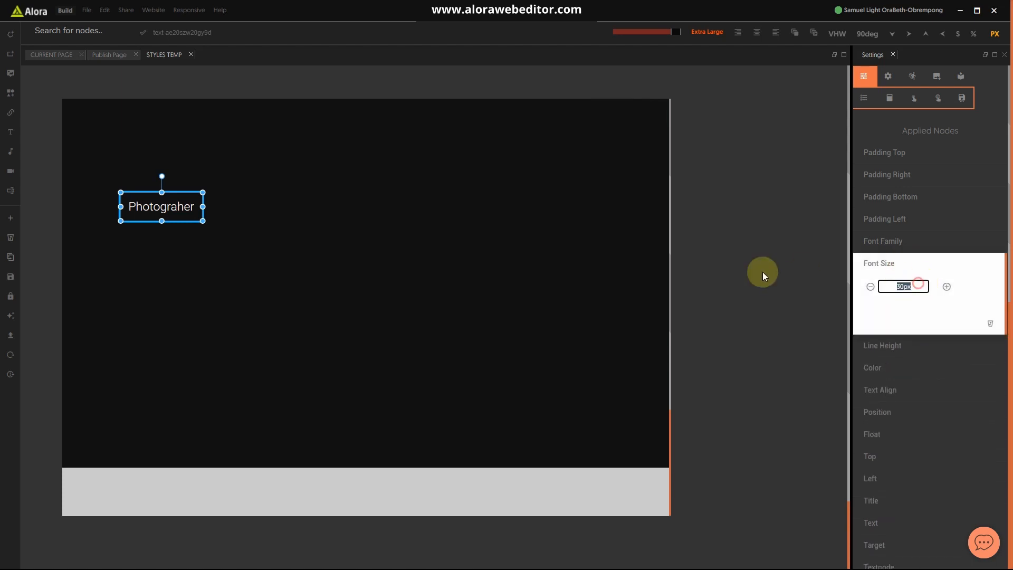
pyautogui.write('60')
pyautogui.click(901, 259)
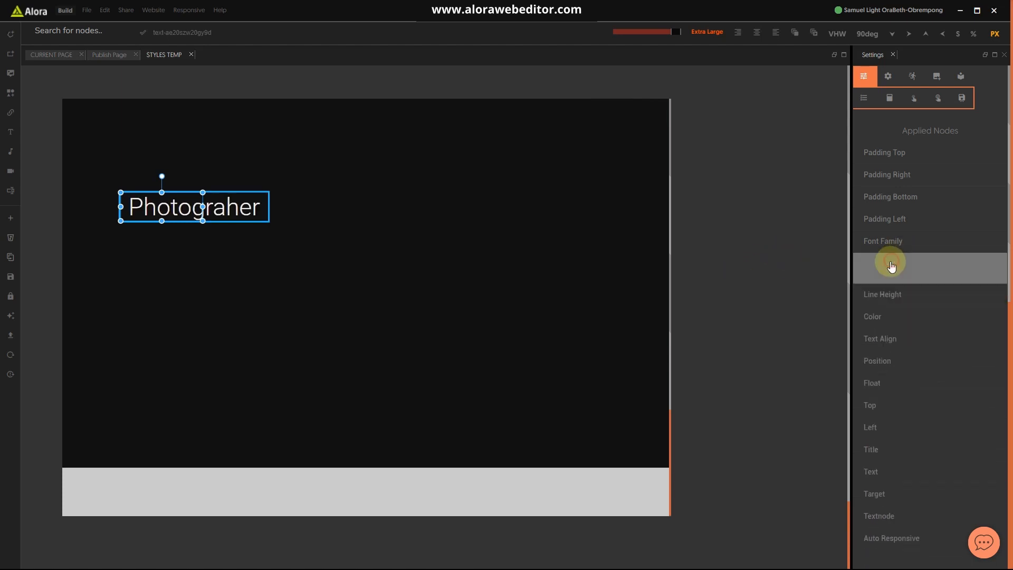
pyautogui.click(311, 270)
pyautogui.click(247, 209)
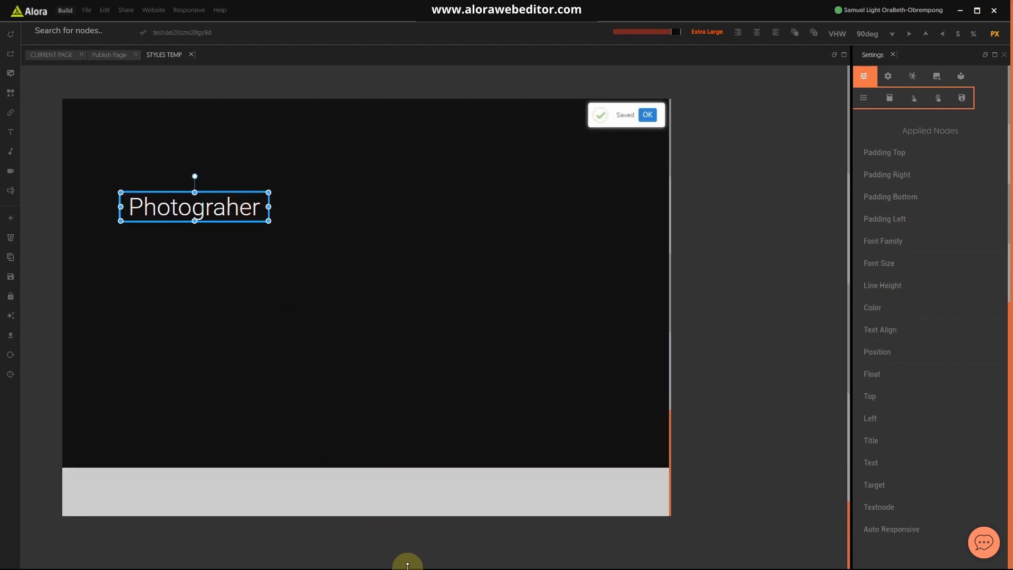
# Switch to the design.jpg mockup to compare its Photographer heading size, and return to Alora
pyautogui.press('super')
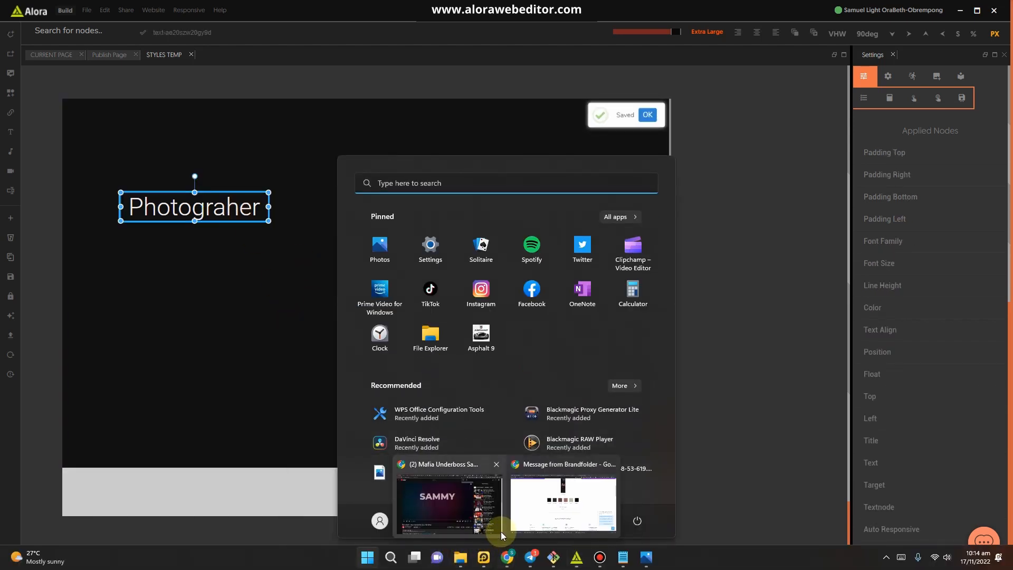
pyautogui.click(646, 558)
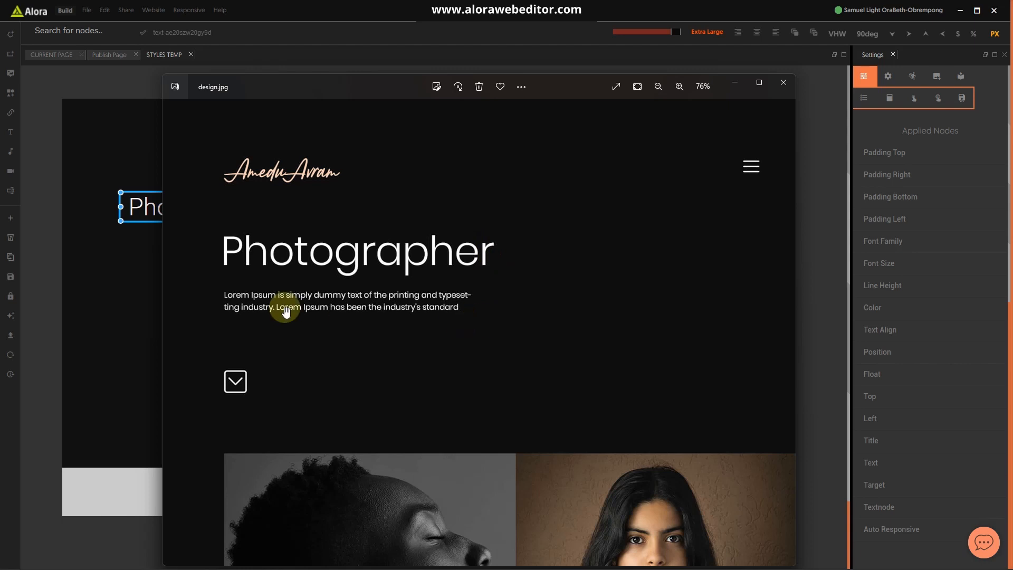
pyautogui.click(145, 207)
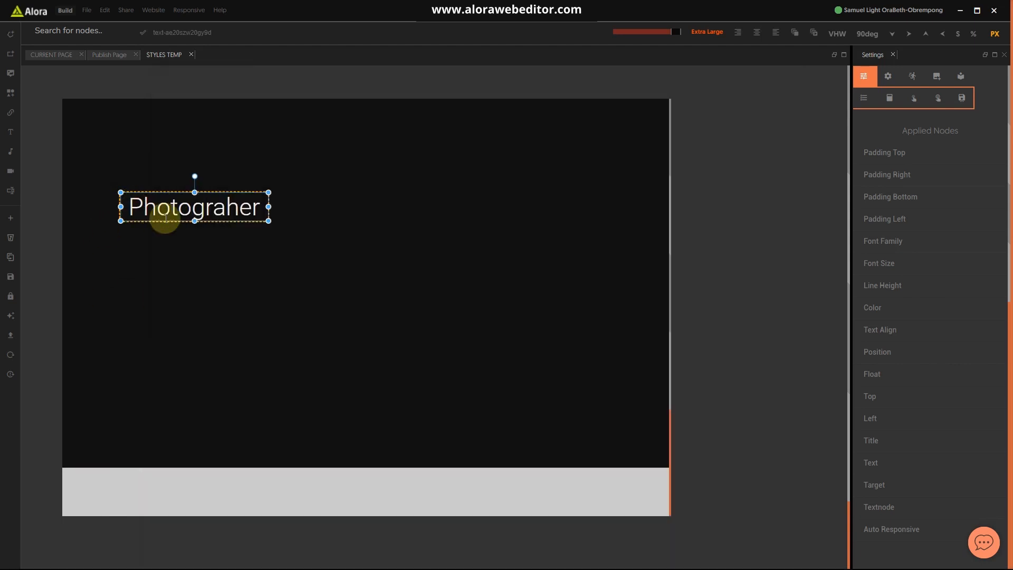
# Set the heading text's font size to 72 px
pyautogui.click(884, 264)
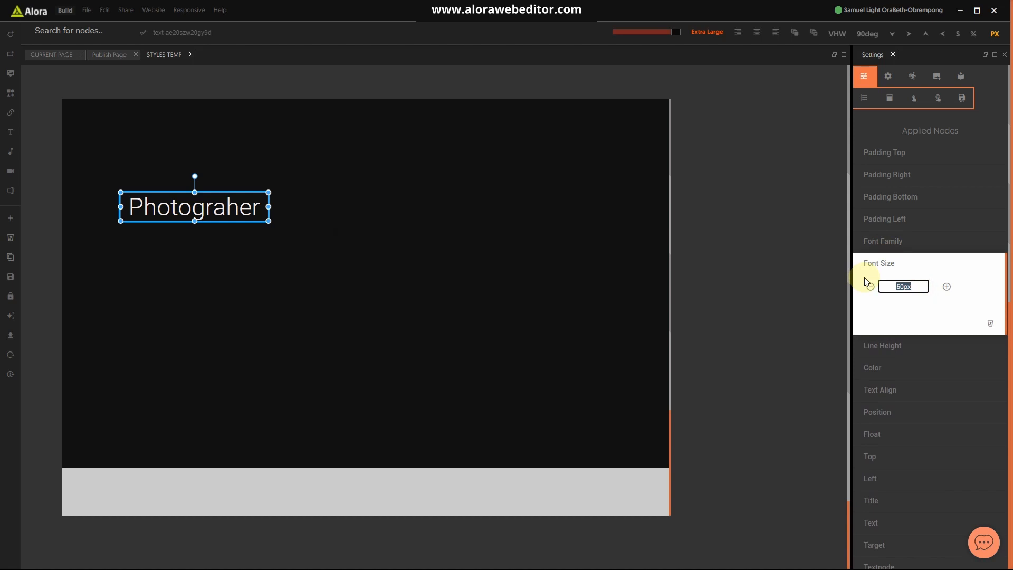
pyautogui.write('72')
pyautogui.click(906, 264)
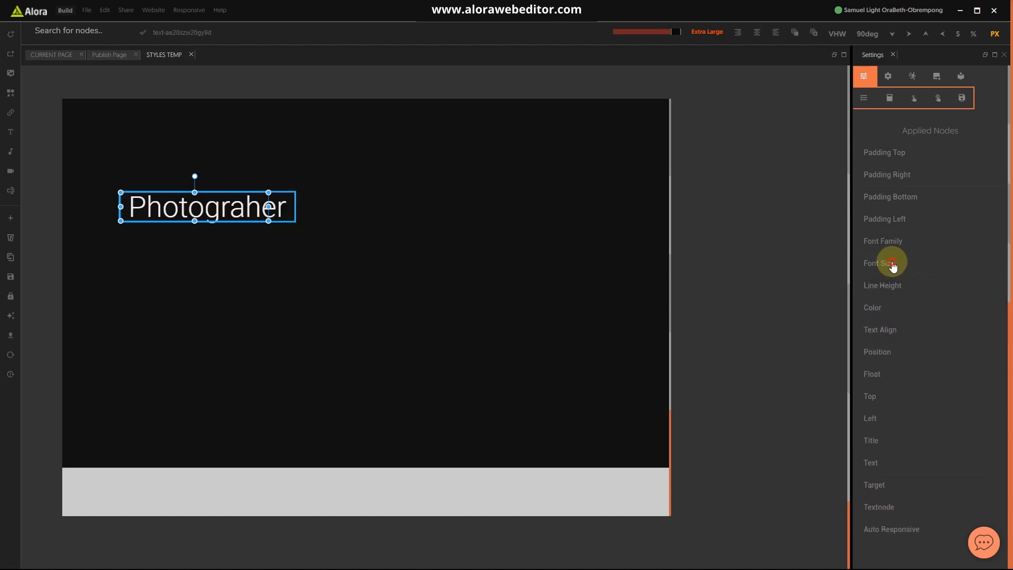
# Set the heading text's font size to 96 px and reselect the heading
pyautogui.click(892, 262)
pyautogui.moveTo(918, 287); pyautogui.dragTo(773, 274)
pyautogui.write('96')
pyautogui.click(893, 264)
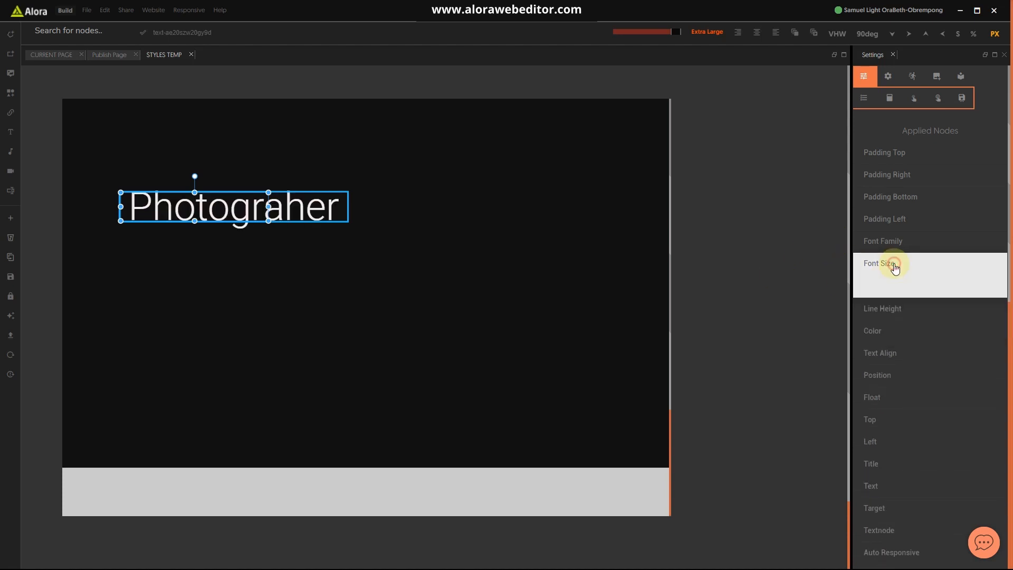
pyautogui.click(470, 283)
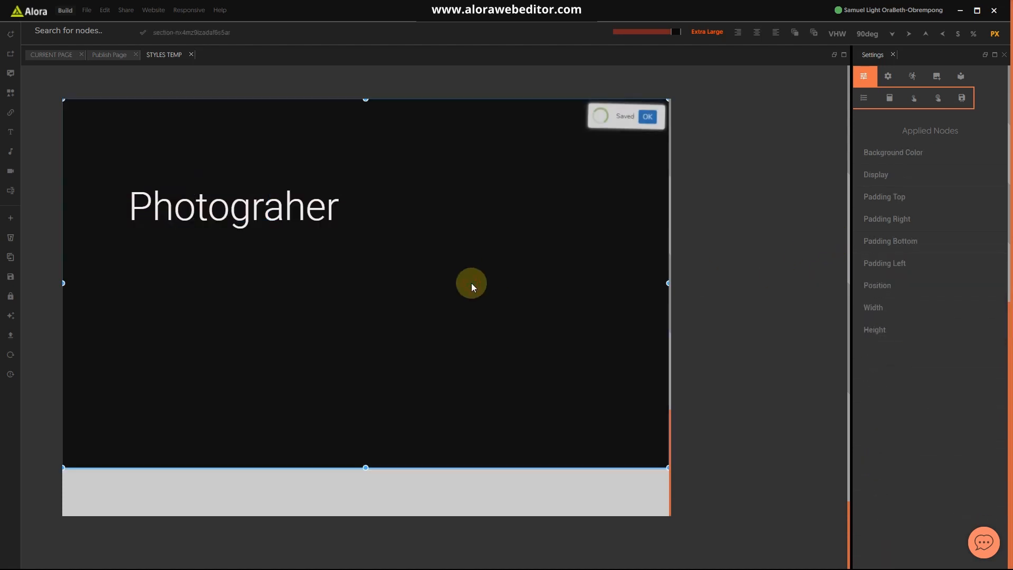
pyautogui.click(272, 205)
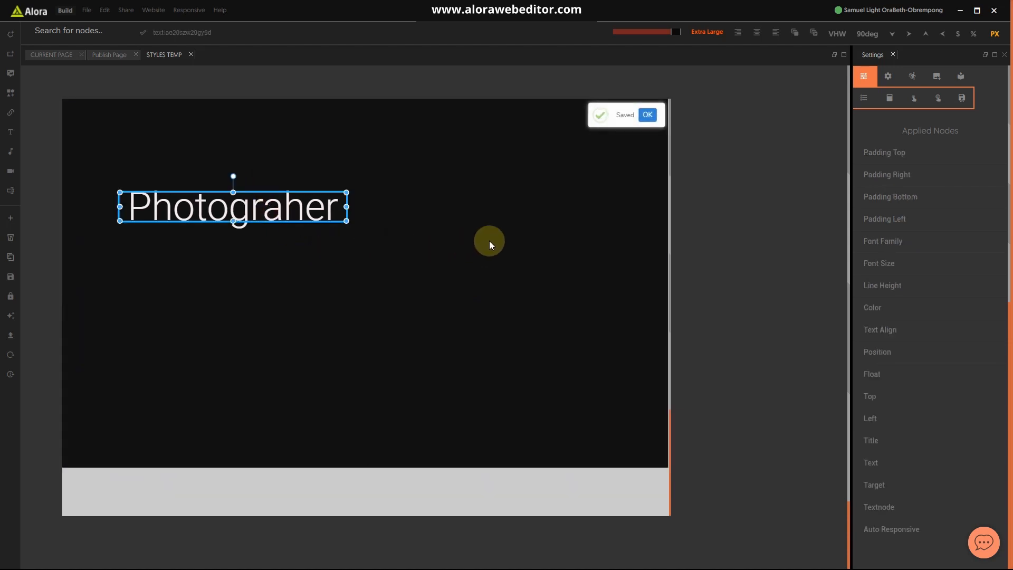
# Set the heading text's font family to Poppins
pyautogui.click(888, 268)
pyautogui.click(896, 244)
pyautogui.click(936, 267)
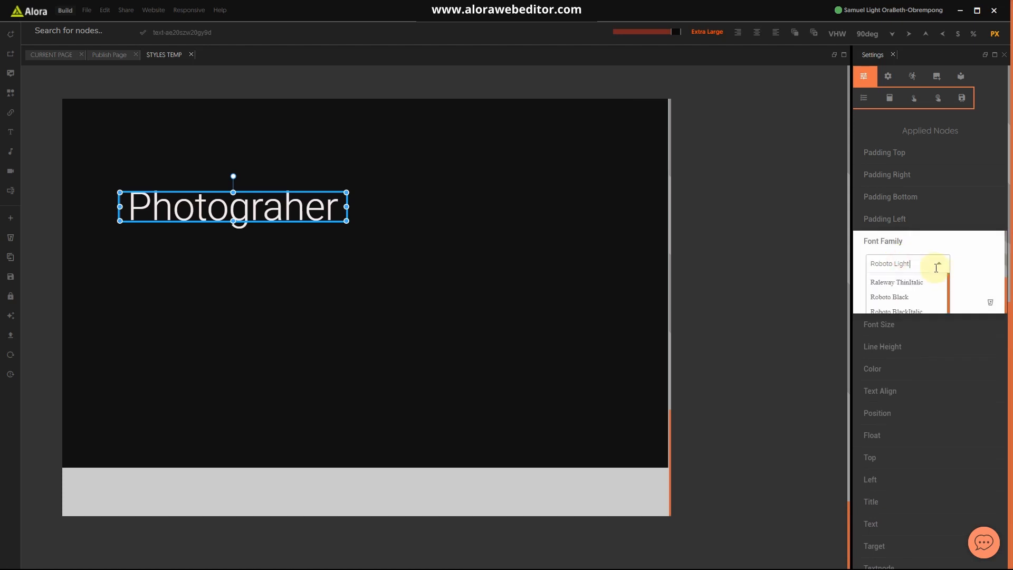
pyautogui.click(933, 267)
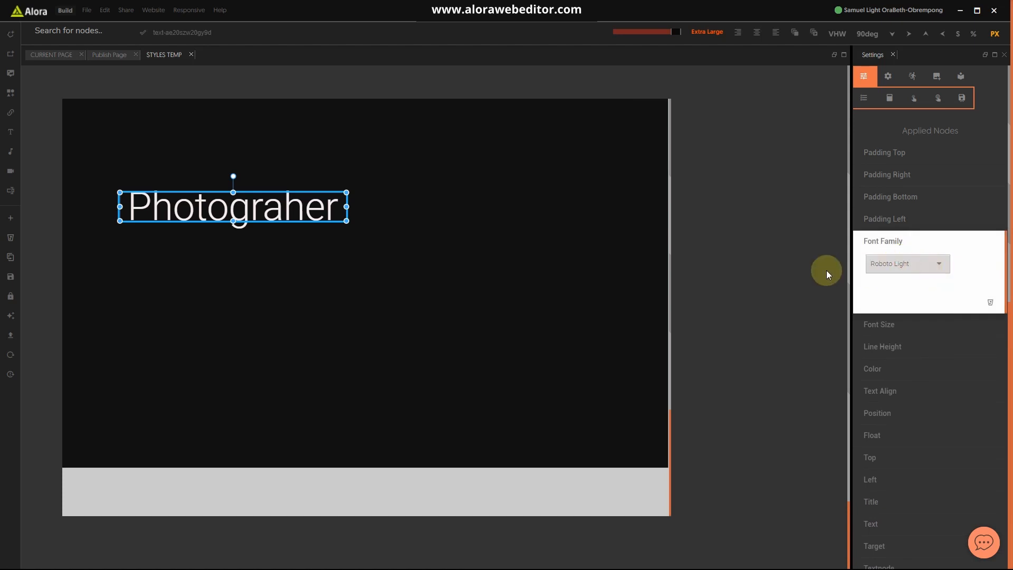
pyautogui.hotkey('ctrl', 'a')
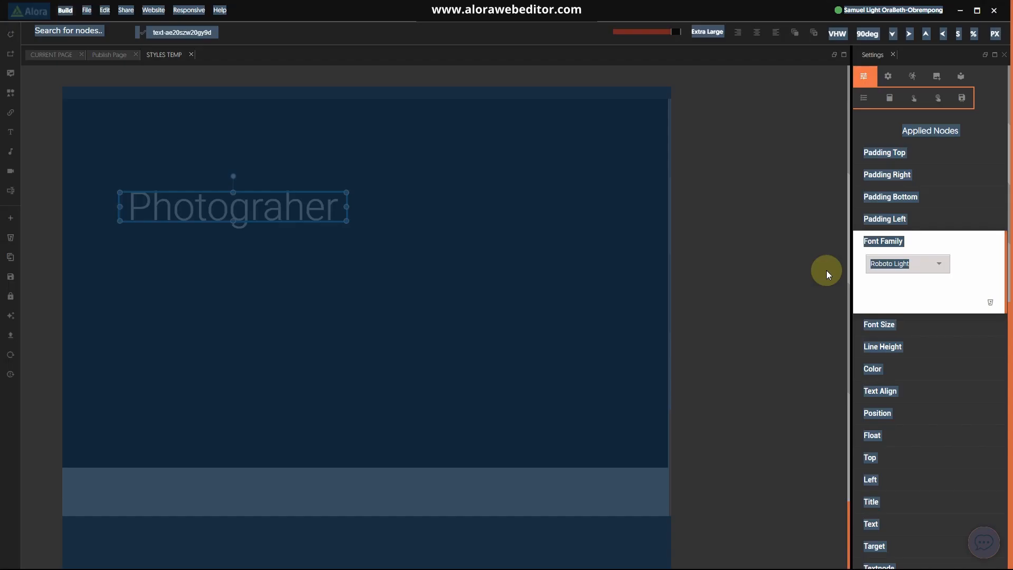
pyautogui.click(796, 247)
pyautogui.click(902, 263)
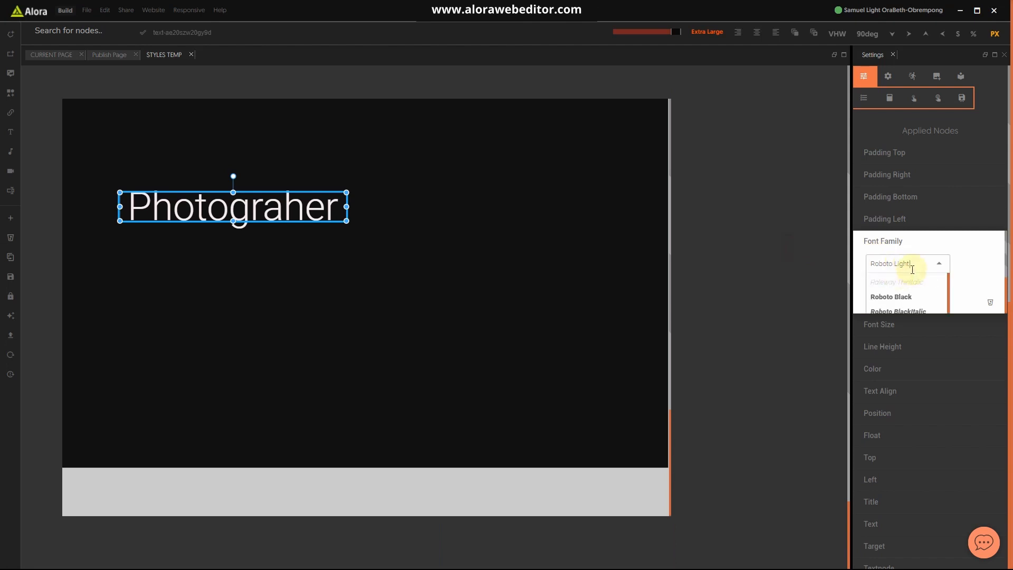
pyautogui.hotkey('ctrl', 'a')
pyautogui.press('BackSpace')
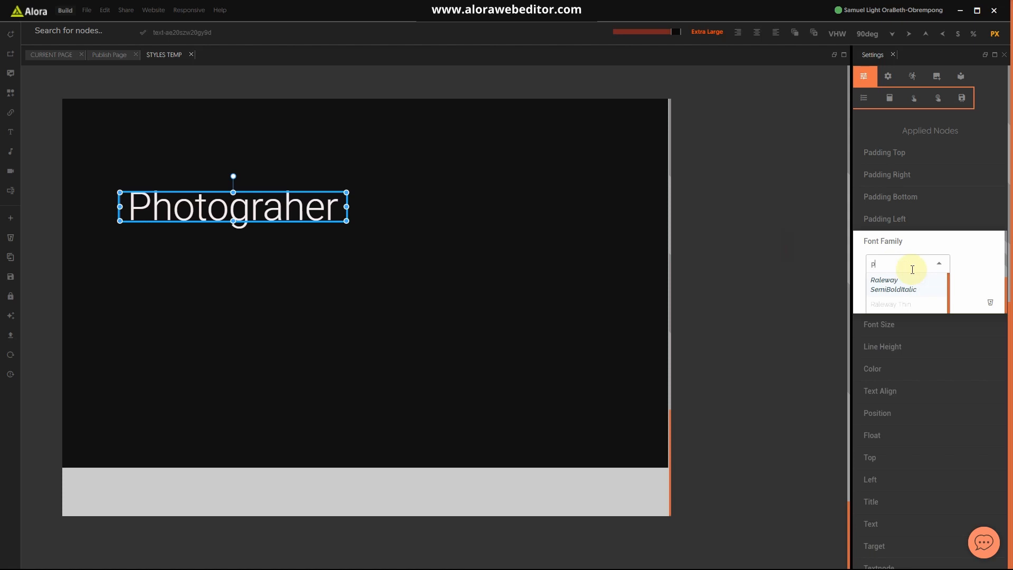
pyautogui.write('ppop')
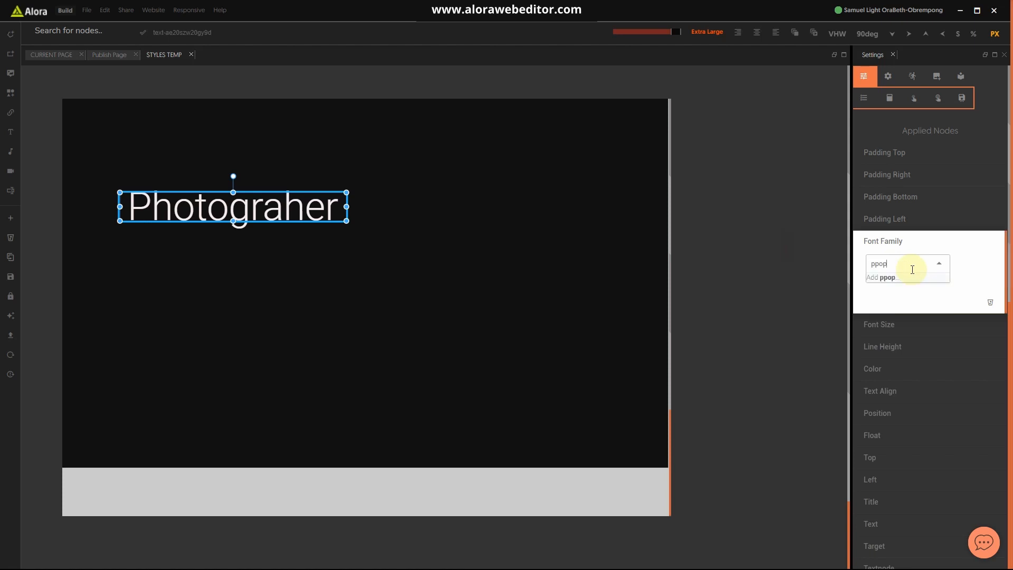
pyautogui.press('BackSpace')
pyautogui.press('BackSpace')
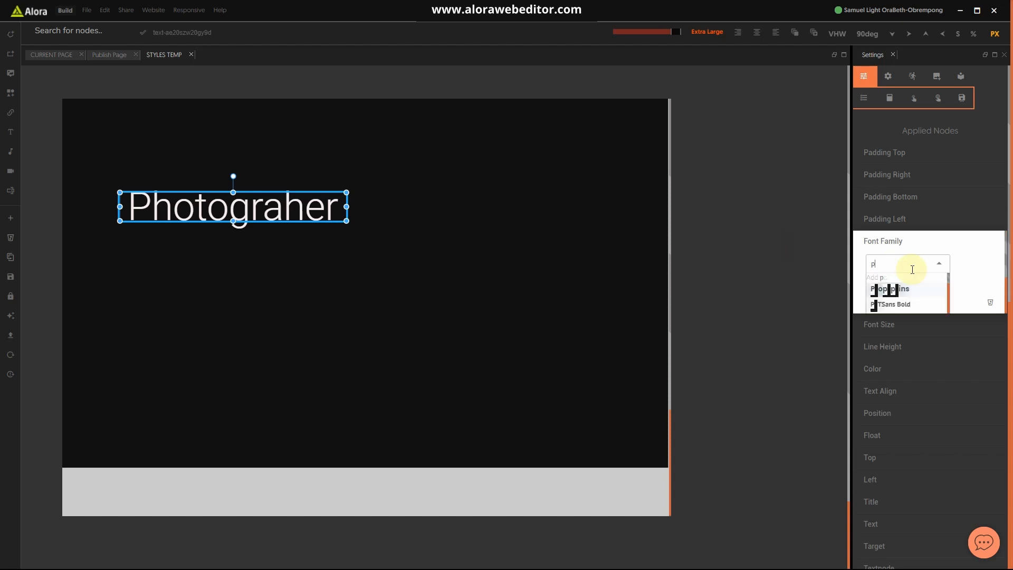
pyautogui.click(906, 287)
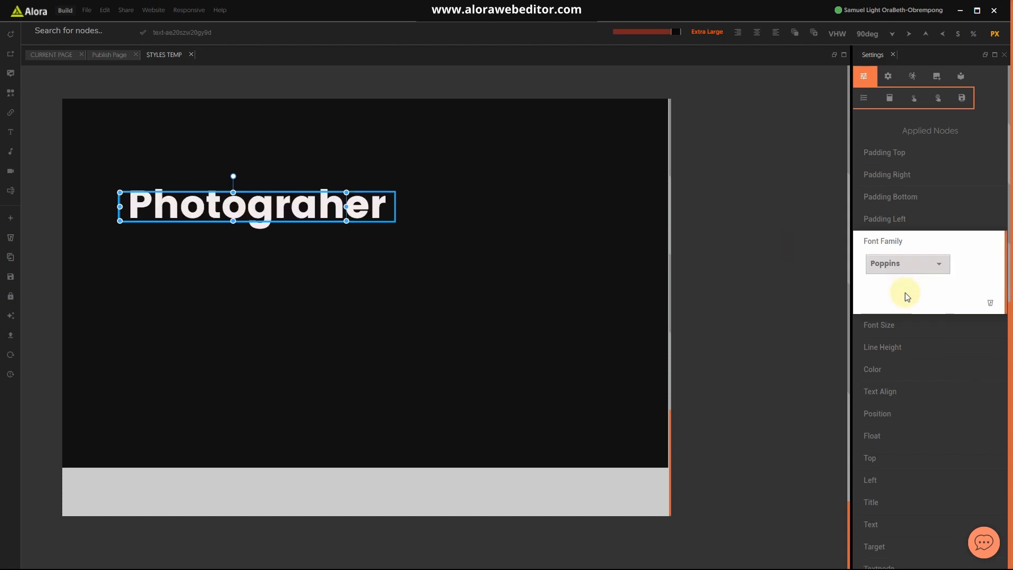
# Set the heading text's font family to Poppins Light and reselect the heading
pyautogui.click(912, 261)
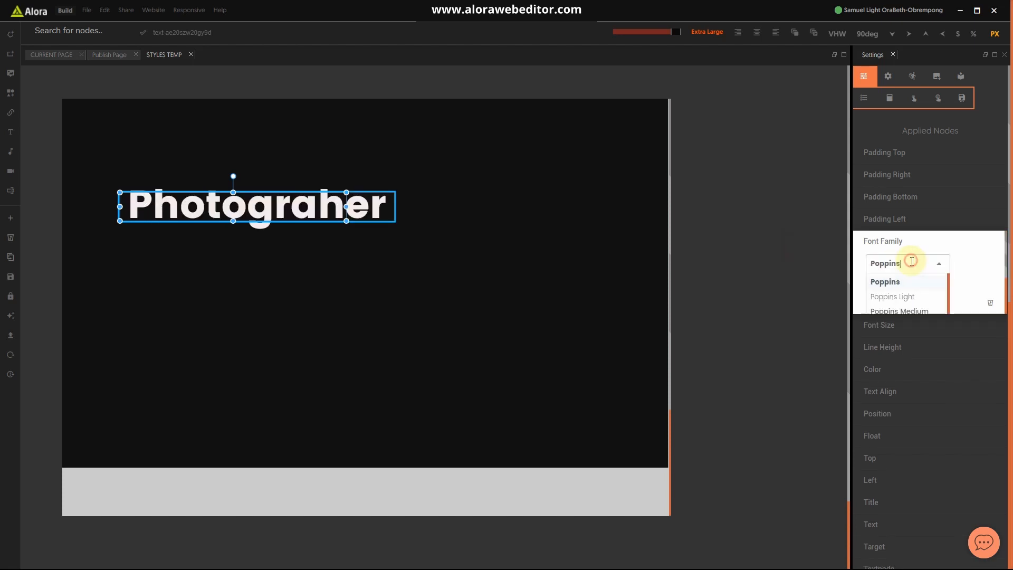
pyautogui.click(914, 296)
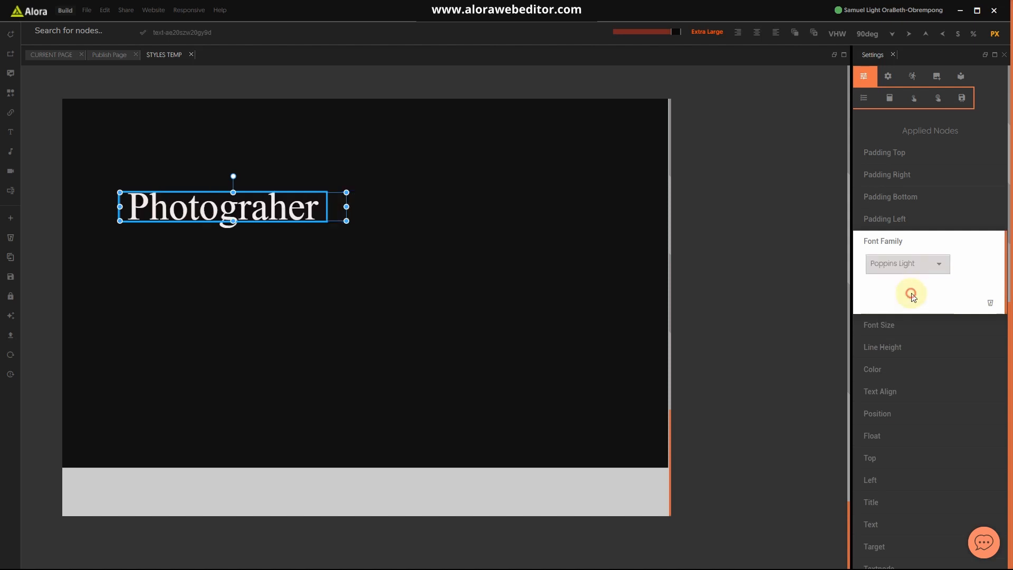
pyautogui.click(516, 311)
pyautogui.click(258, 208)
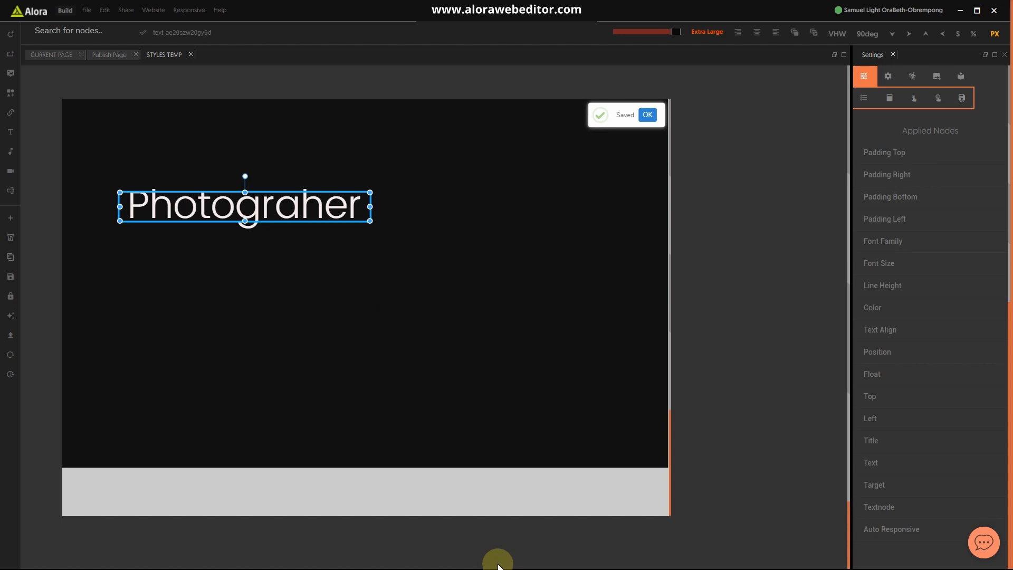
# Compare the restyled heading with the Photographer title in the design.jpg mockup, return to Alora and select the heading
pyautogui.press('super')
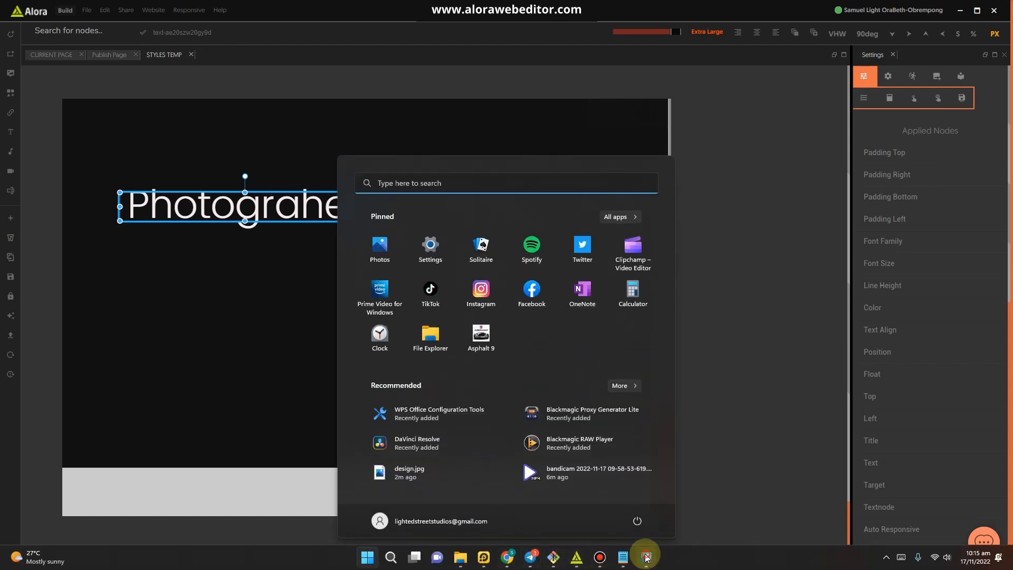
pyautogui.click(646, 557)
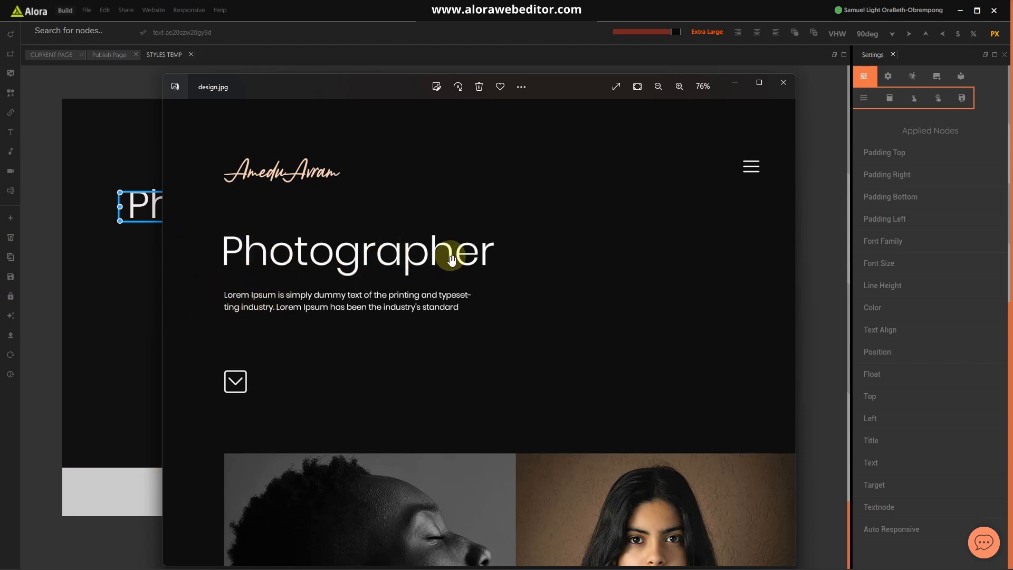
pyautogui.click(133, 310)
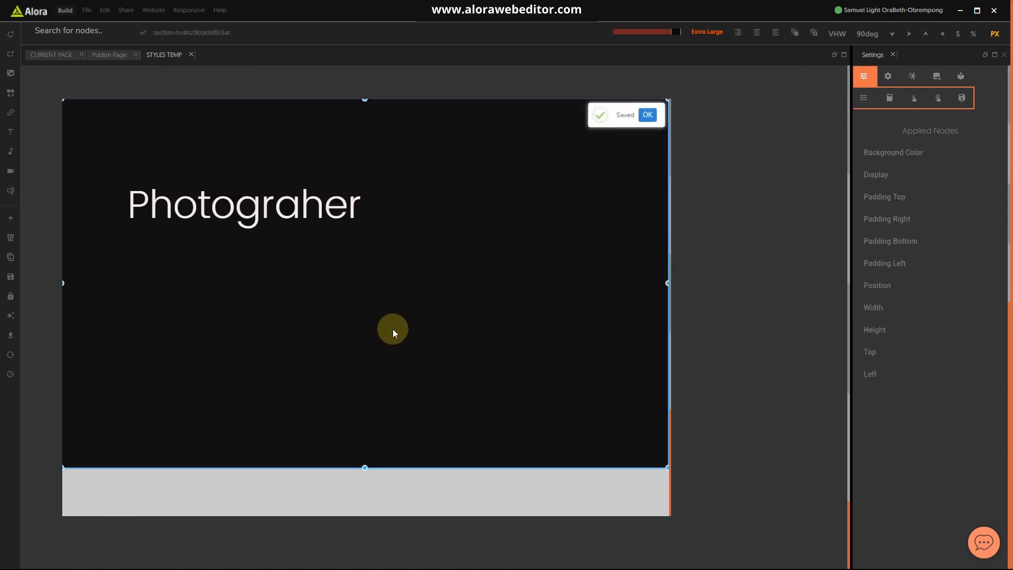
pyautogui.click(272, 206)
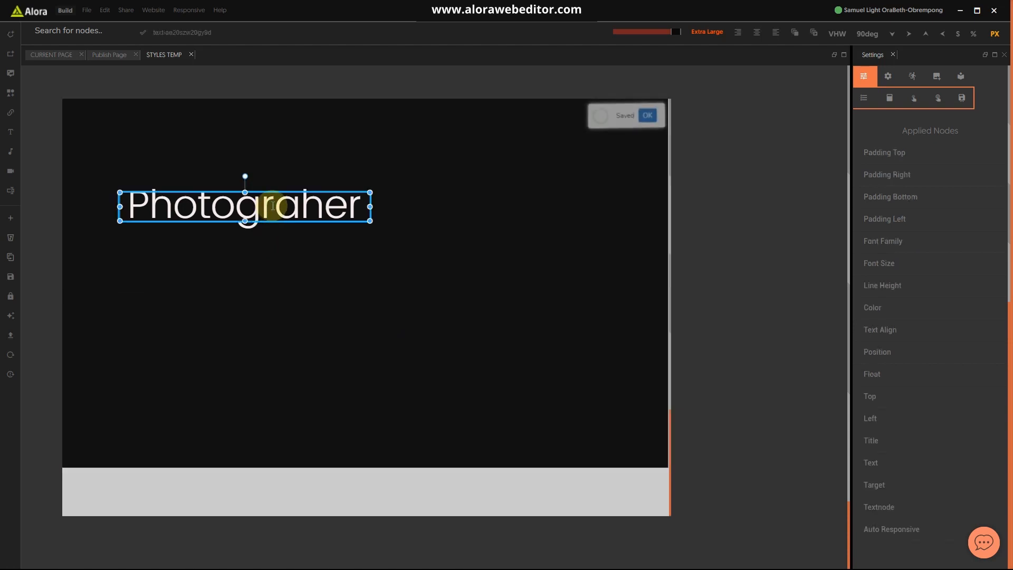
# Increase the Photograher heading's line height so its selection box encloses the full letters
pyautogui.click(381, 271)
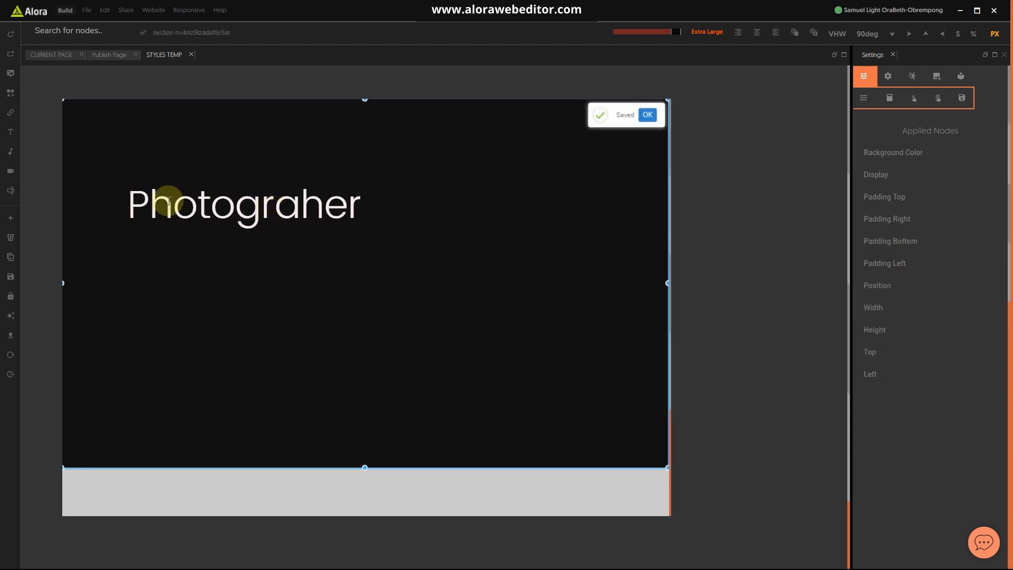
pyautogui.click(243, 204)
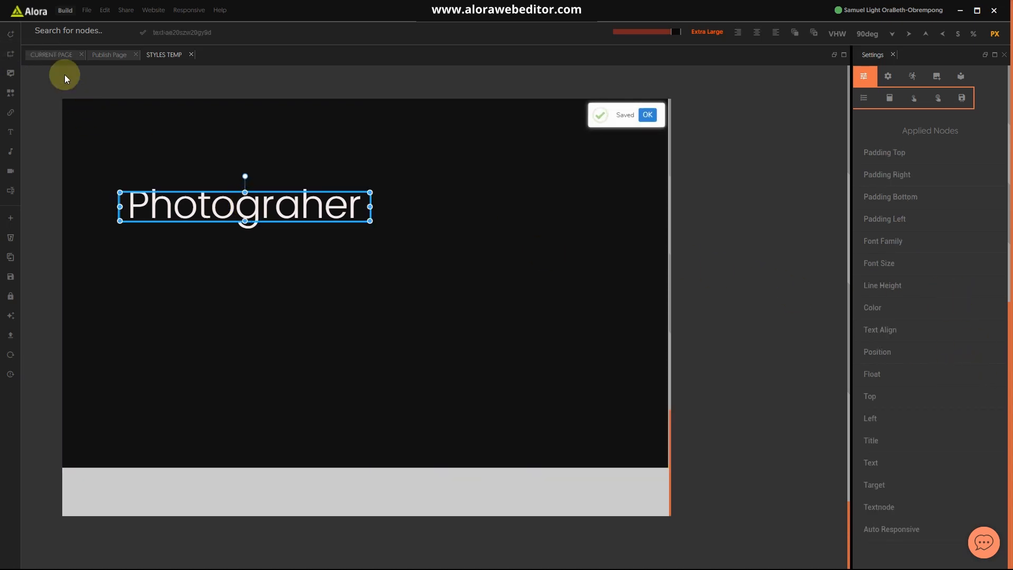
pyautogui.click(886, 284)
pyautogui.doubleClick(916, 309)
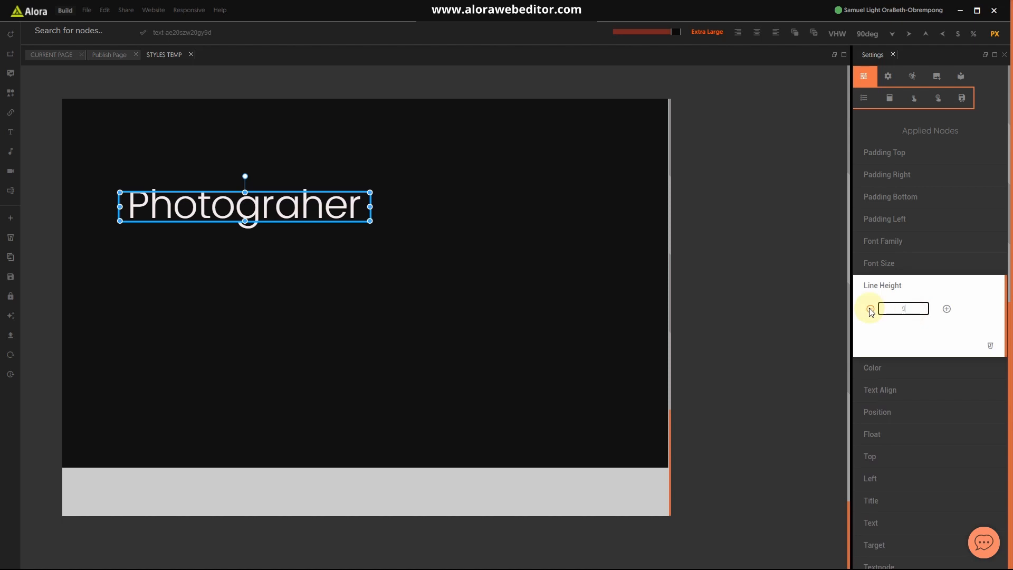
pyautogui.click(897, 285)
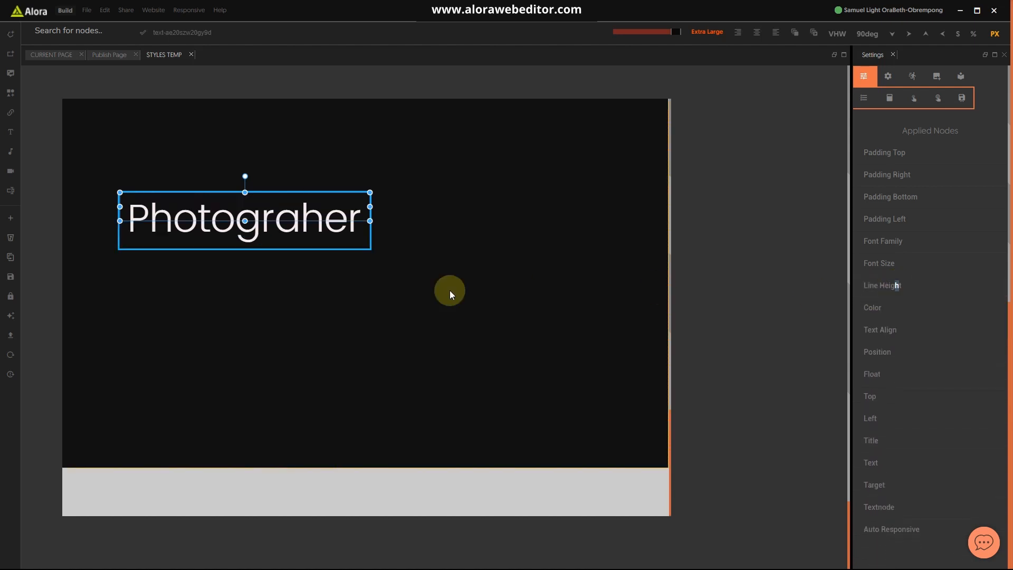
pyautogui.click(365, 283)
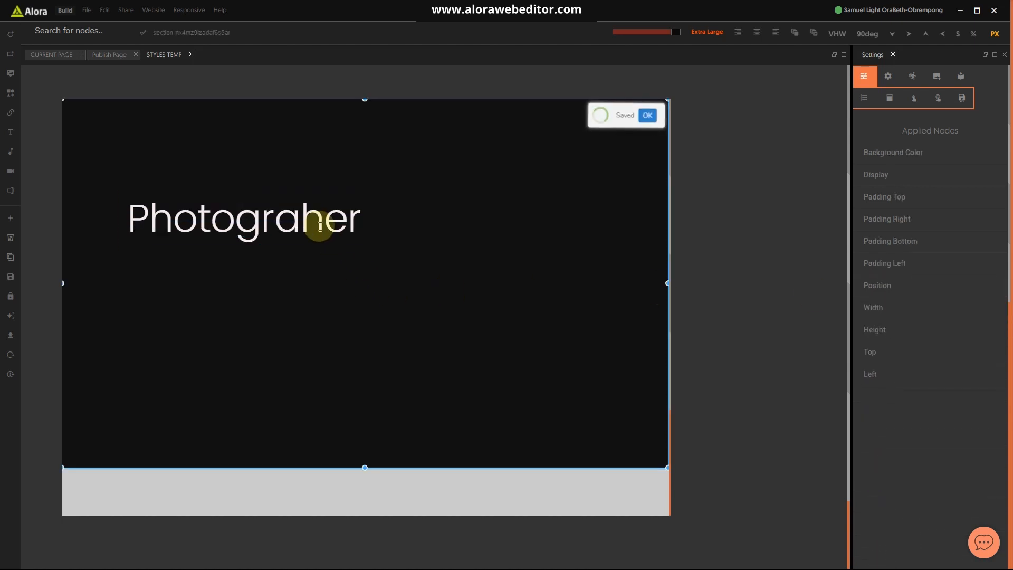
# Add a second line reading "llllllll" to the heading to test the line spacing
pyautogui.click(365, 222)
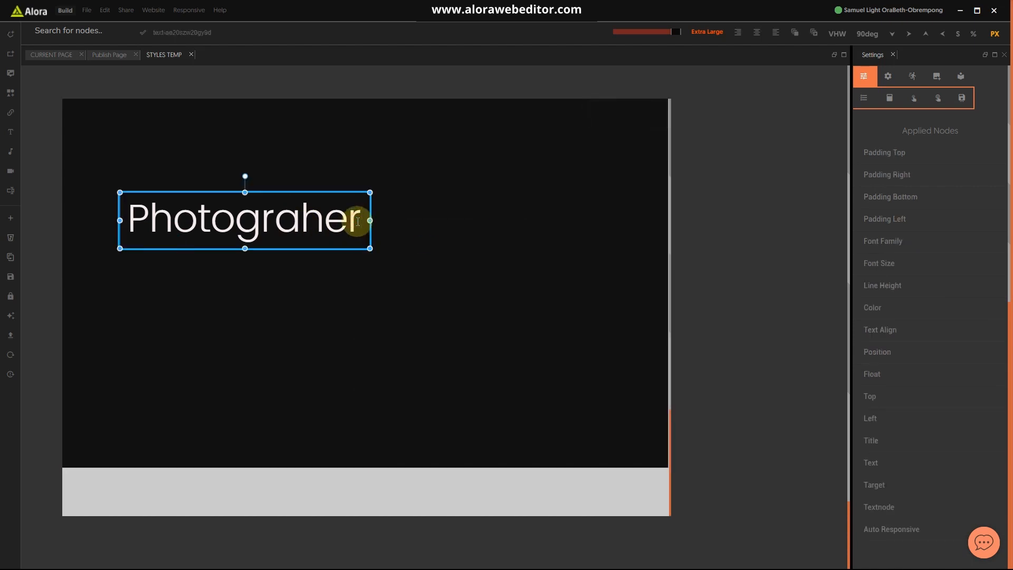
pyautogui.press('Return')
pyautogui.write('llllllll')
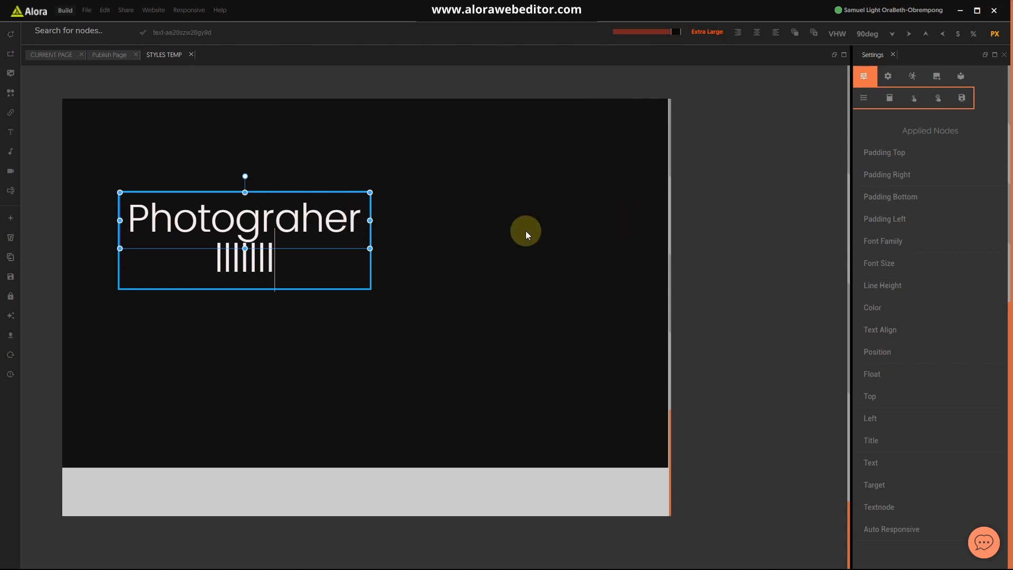
pyautogui.click(505, 241)
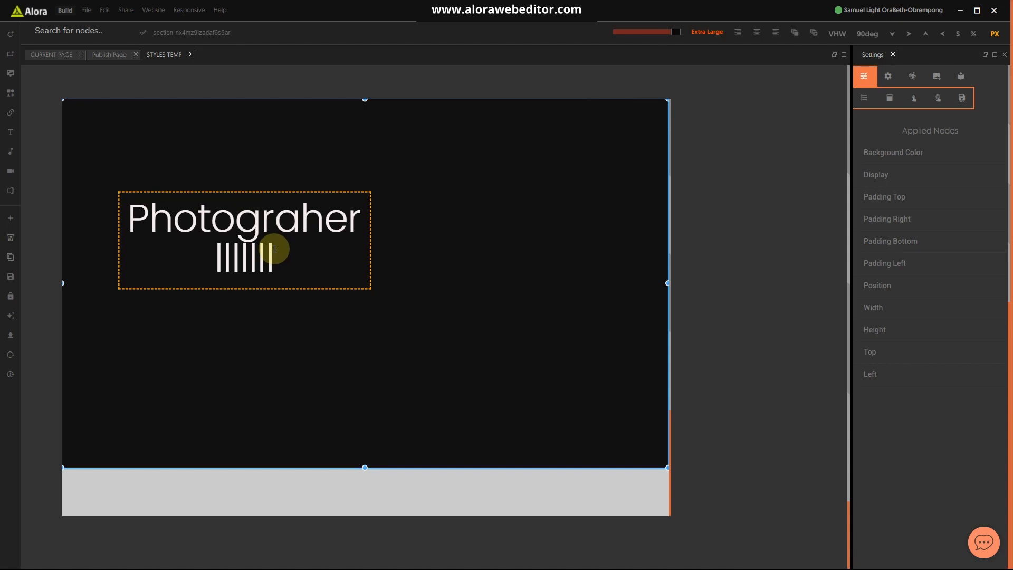
pyautogui.click(355, 269)
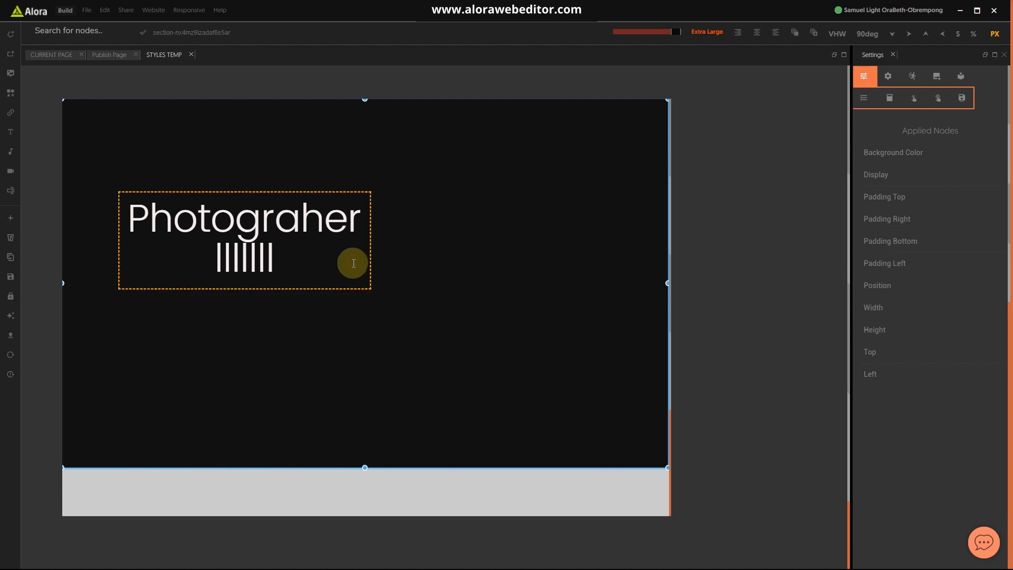
# Raise the heading's line height slightly to widen the gap between its two lines
pyautogui.click(197, 228)
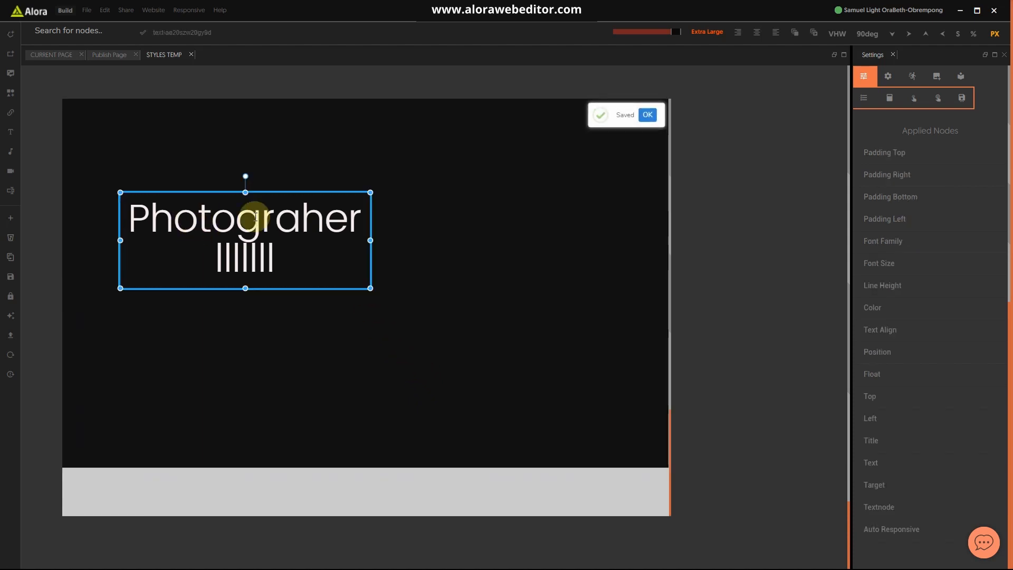
pyautogui.click(892, 264)
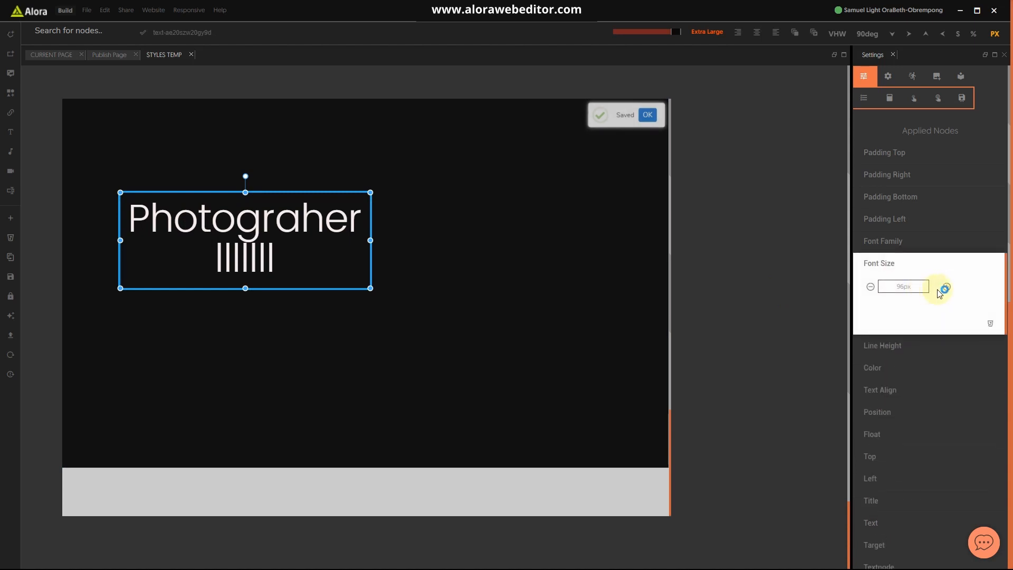
pyautogui.click(901, 348)
pyautogui.click(947, 369)
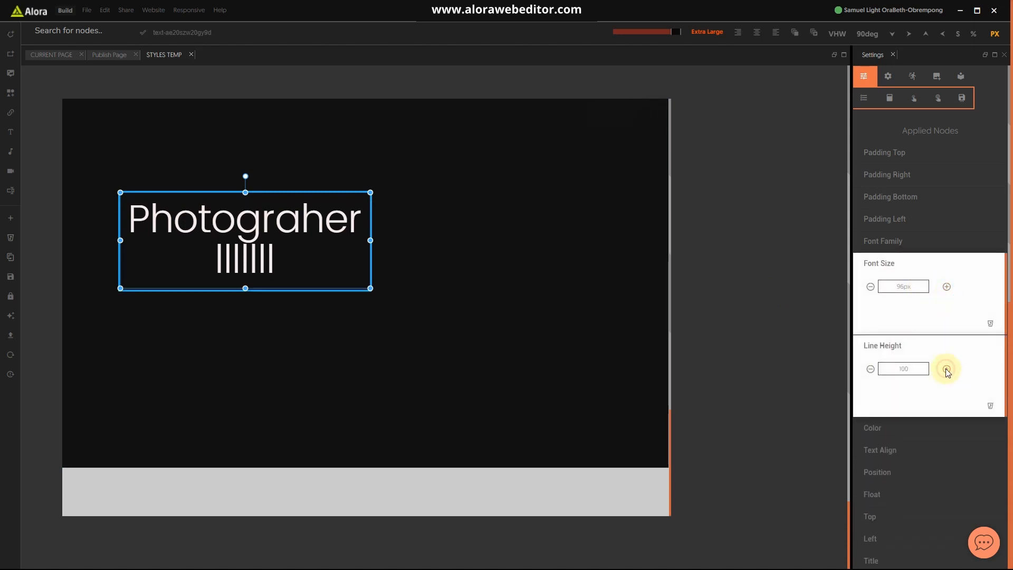
pyautogui.click(546, 289)
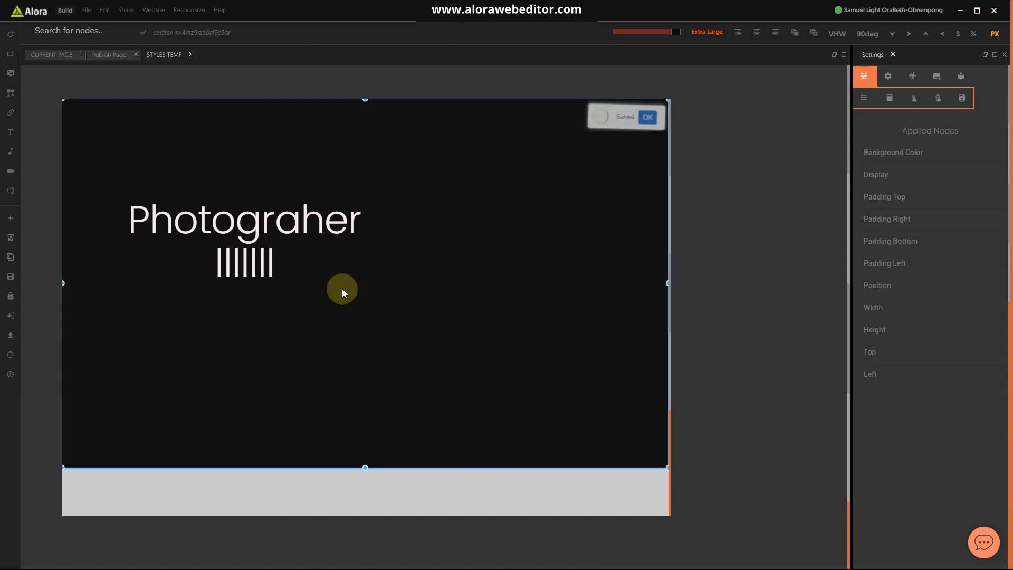
# Delete the test line of l characters, leaving only the word Photograher in the heading
pyautogui.rightClick(309, 264)
pyautogui.click(310, 264)
pyautogui.press('BackSpace')
pyautogui.press('BackSpace')
pyautogui.press('BackSpace')
pyautogui.press('BackSpace')
pyautogui.press('BackSpace')
pyautogui.press('BackSpace')
pyautogui.press('BackSpace')
pyautogui.press('BackSpace')
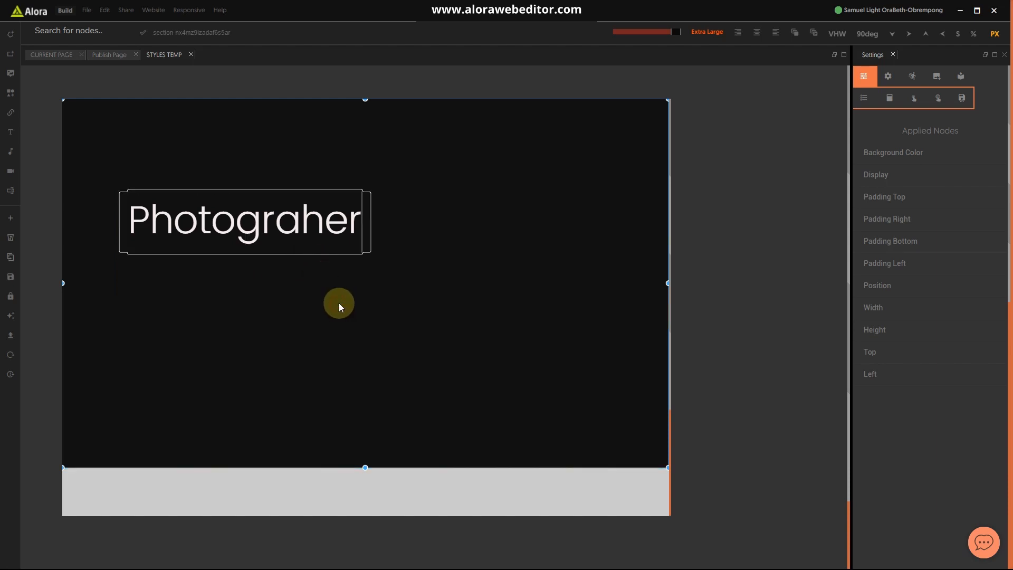
pyautogui.click(277, 212)
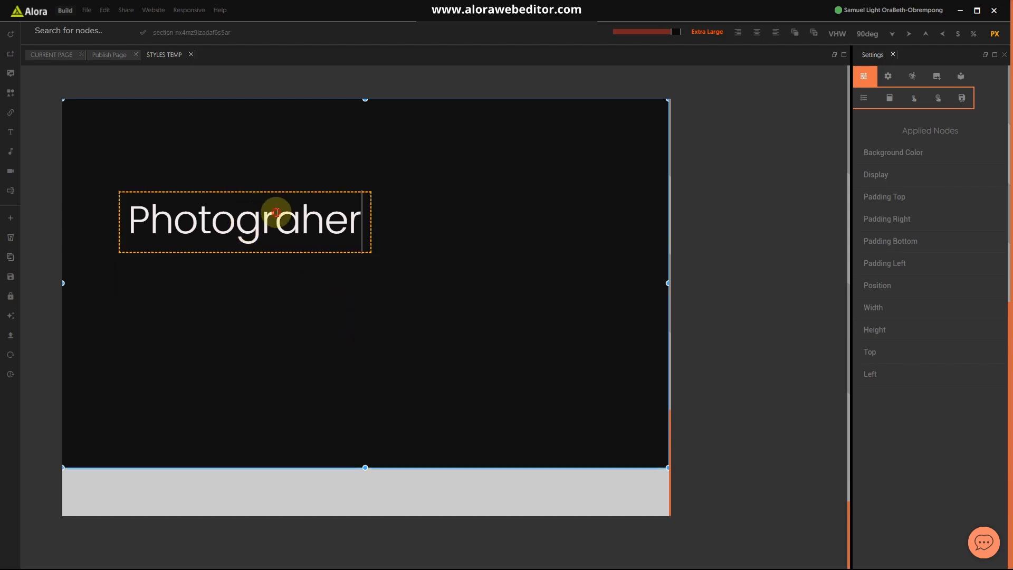
# Add a new text element to the dark section and move it directly beneath the heading
pyautogui.click(293, 312)
pyautogui.click(13, 147)
pyautogui.click(385, 122)
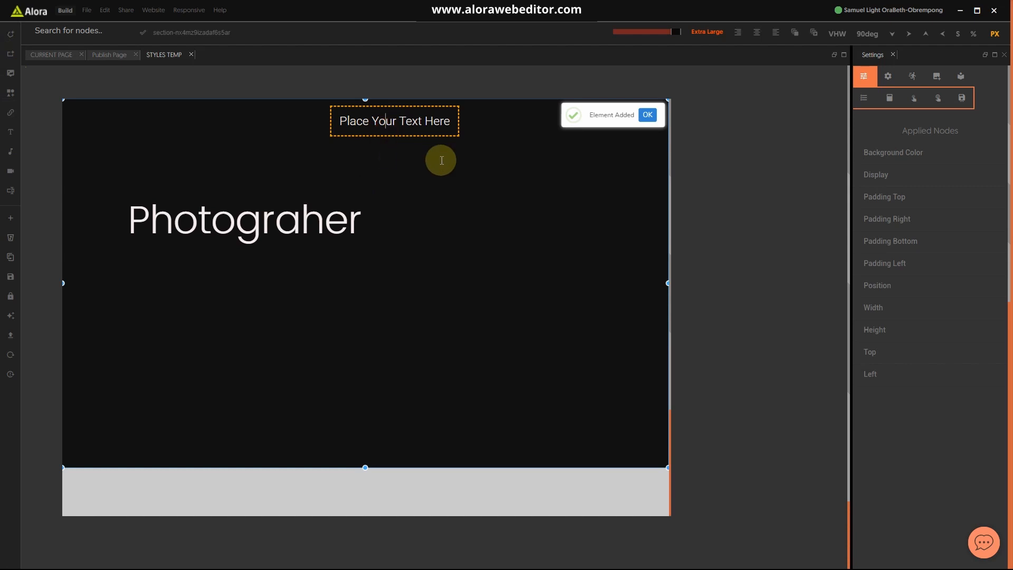
pyautogui.moveTo(391, 118); pyautogui.dragTo(174, 265)
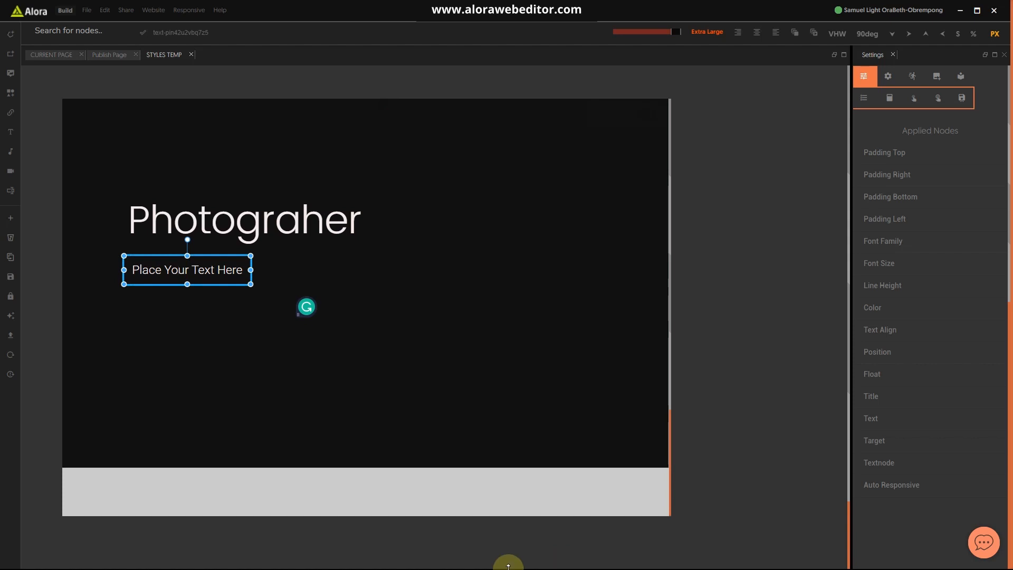
# Switch to Chrome and open the Lorem Ipsum Generator page
pyautogui.press('super')
pyautogui.moveTo(600, 557)
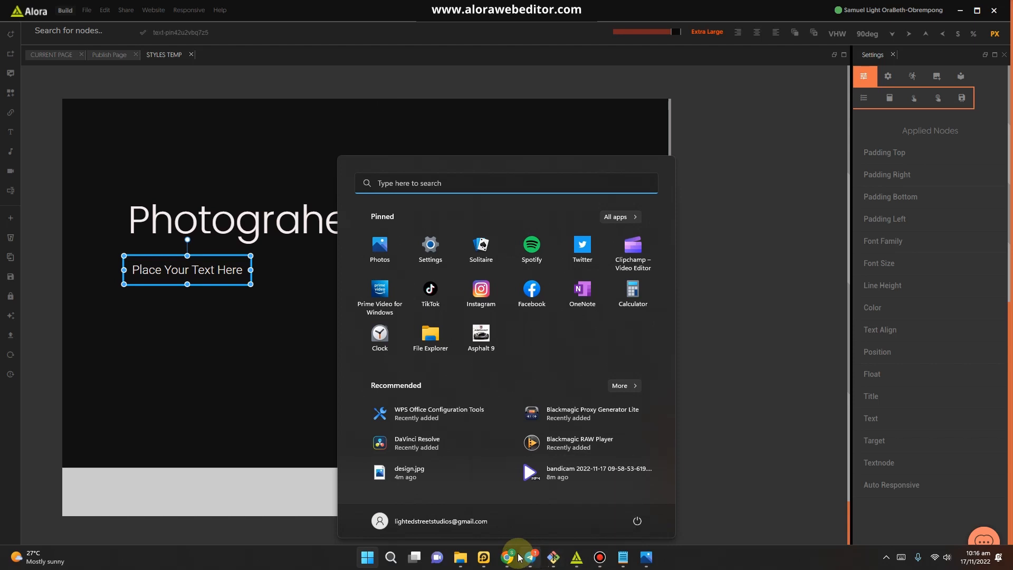
pyautogui.moveTo(507, 558)
pyautogui.click(570, 512)
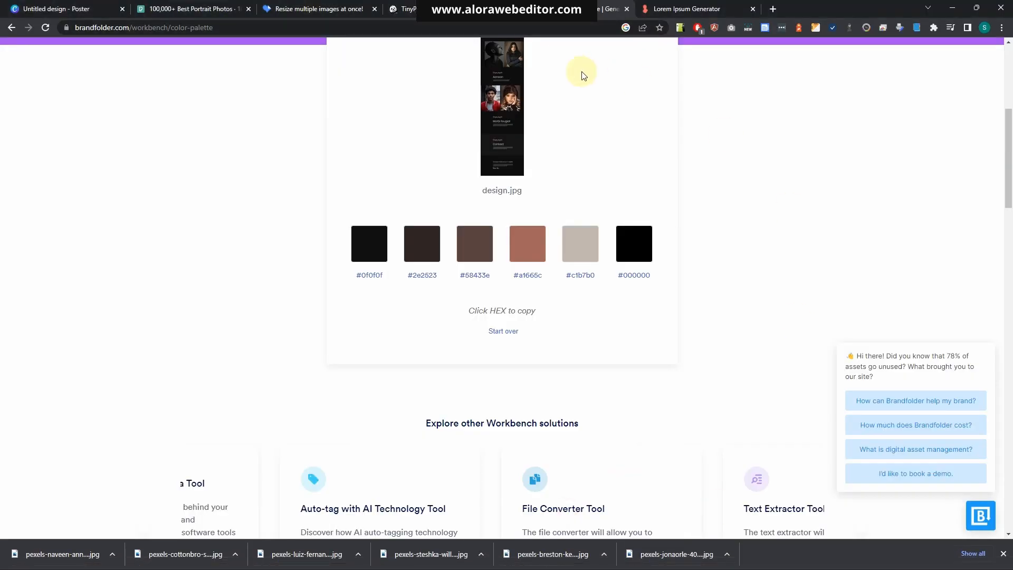
pyautogui.click(681, 9)
# Copy the first two lines of the generated Lorem ipsum paragraph, ending at "Tortor dignissim"
pyautogui.moveTo(633, 225); pyautogui.dragTo(195, 160)
pyautogui.hotkey('ctrl', 'a')
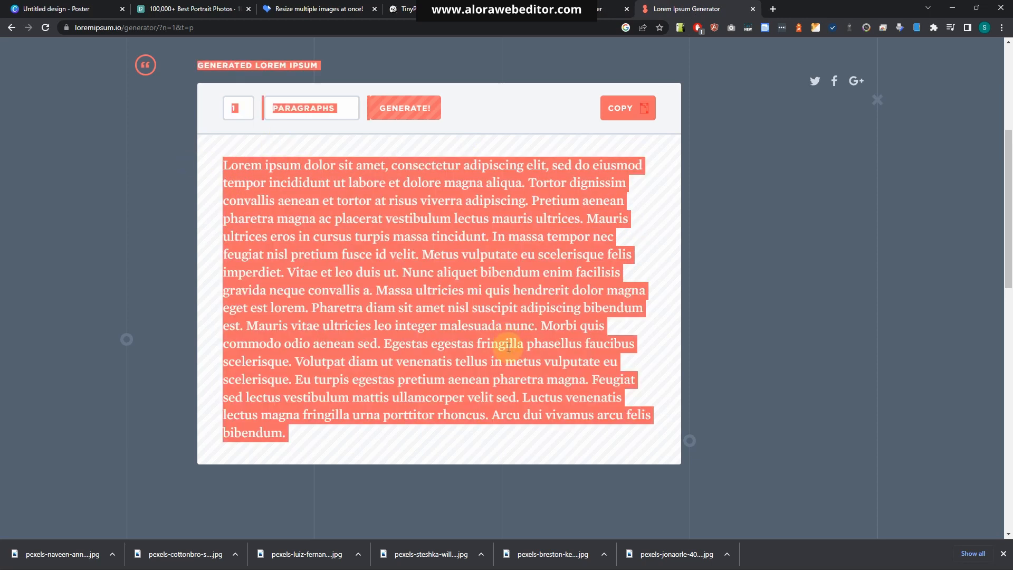
pyautogui.click(636, 484)
pyautogui.moveTo(575, 430); pyautogui.dragTo(226, 165)
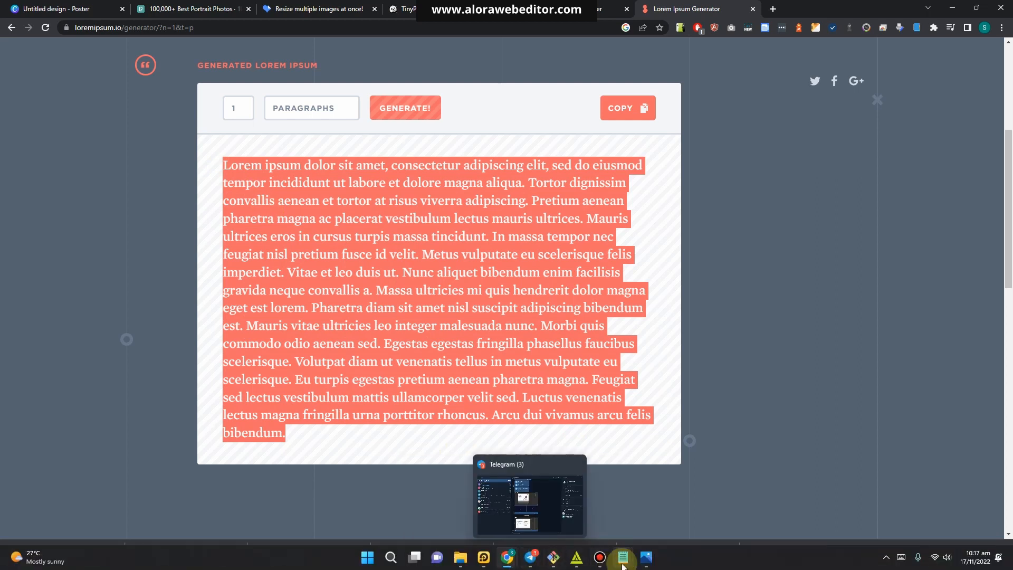
pyautogui.moveTo(623, 555)
pyautogui.click(592, 163)
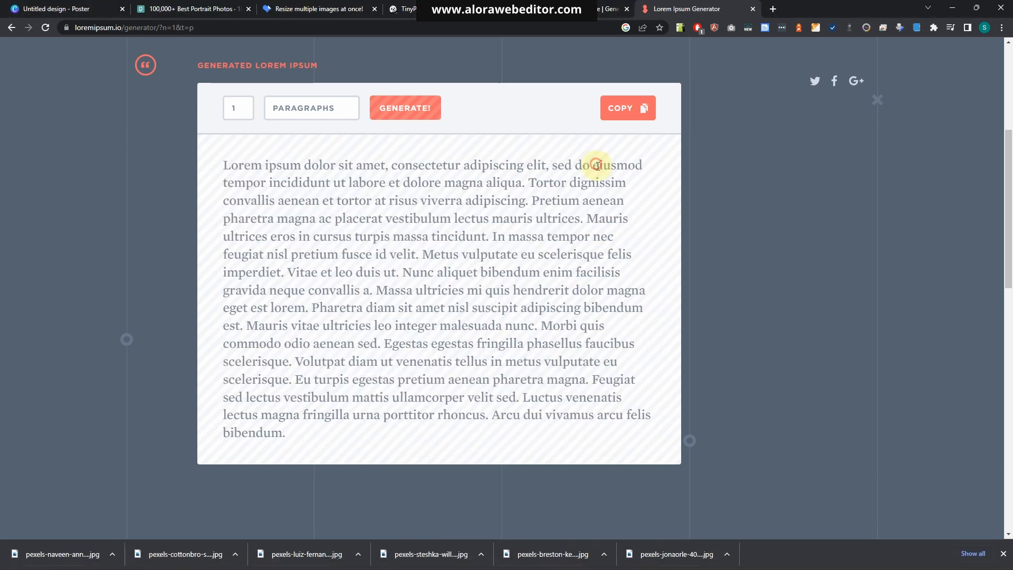
pyautogui.moveTo(627, 182); pyautogui.dragTo(208, 160)
pyautogui.hotkey('ctrl', 'c')
# Return to Alora, replace the new element's placeholder text with the copied Lorem ipsum, and reposition the paragraph under the heading
pyautogui.moveTo(590, 558)
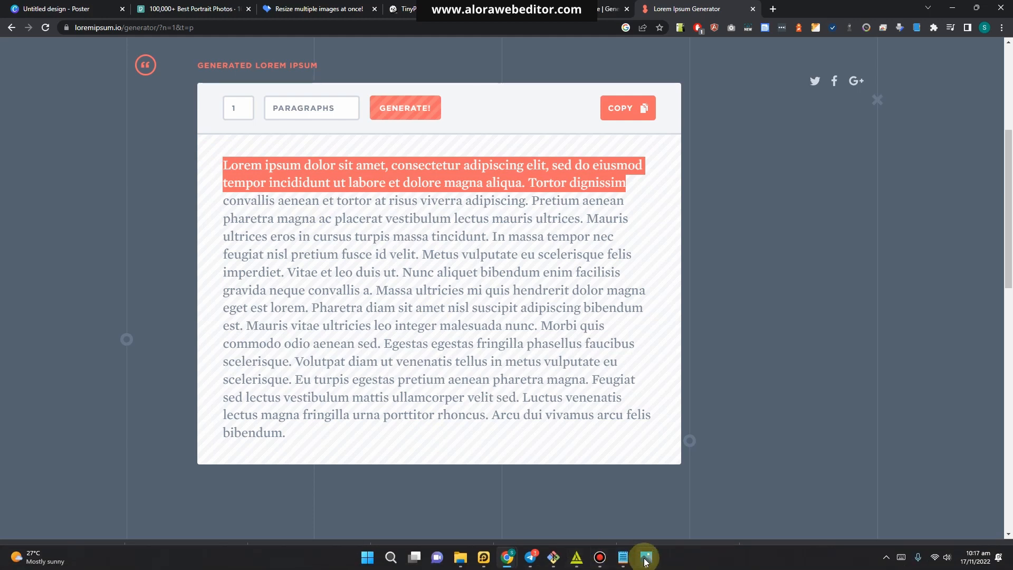
pyautogui.click(577, 556)
pyautogui.rightClick(224, 271)
pyautogui.click(222, 268)
pyautogui.hotkey('ctrl', 'a')
pyautogui.hotkey('ctrl', 'v')
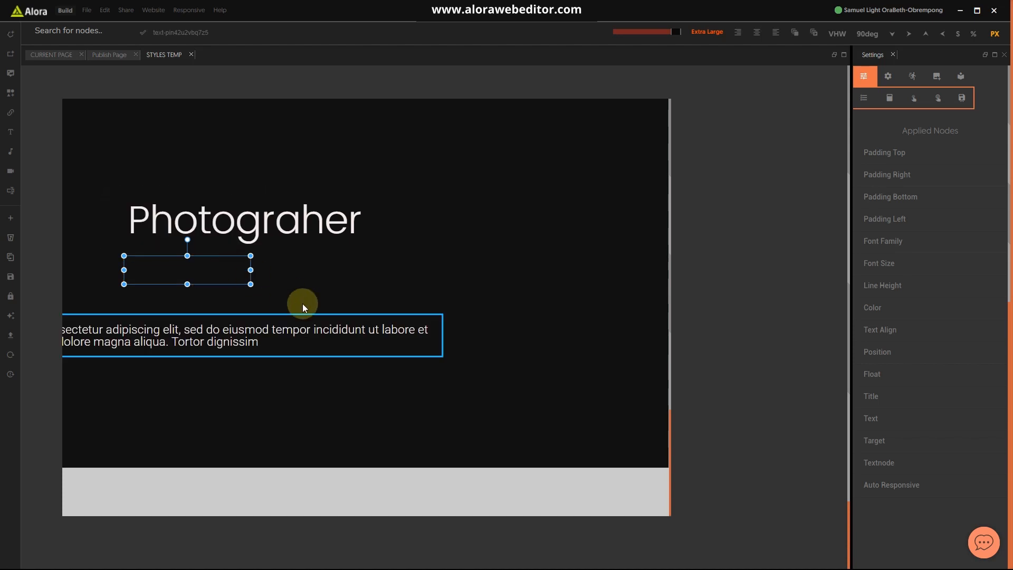
pyautogui.click(336, 392)
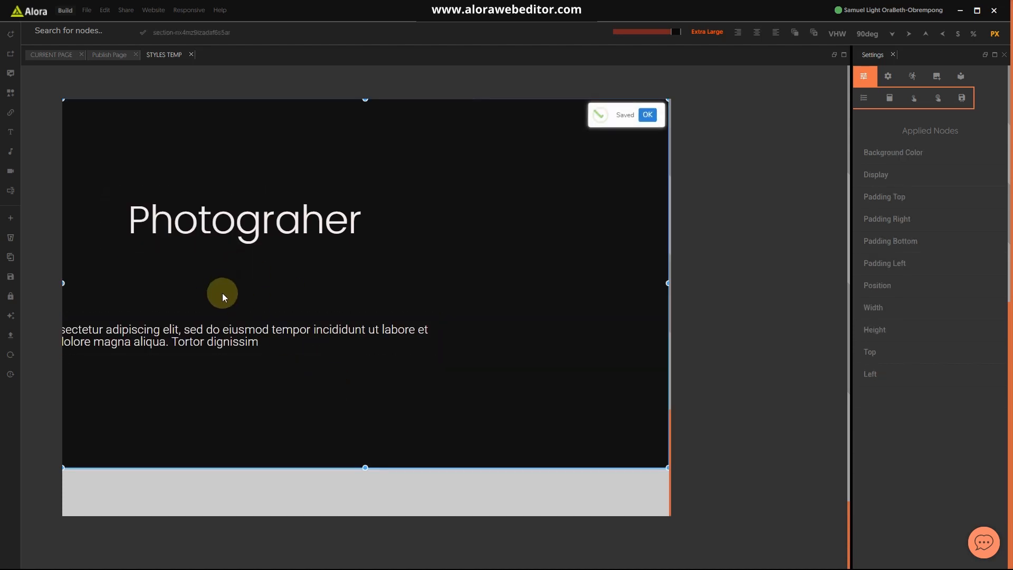
pyautogui.click(225, 332)
pyautogui.moveTo(199, 329); pyautogui.dragTo(454, 264)
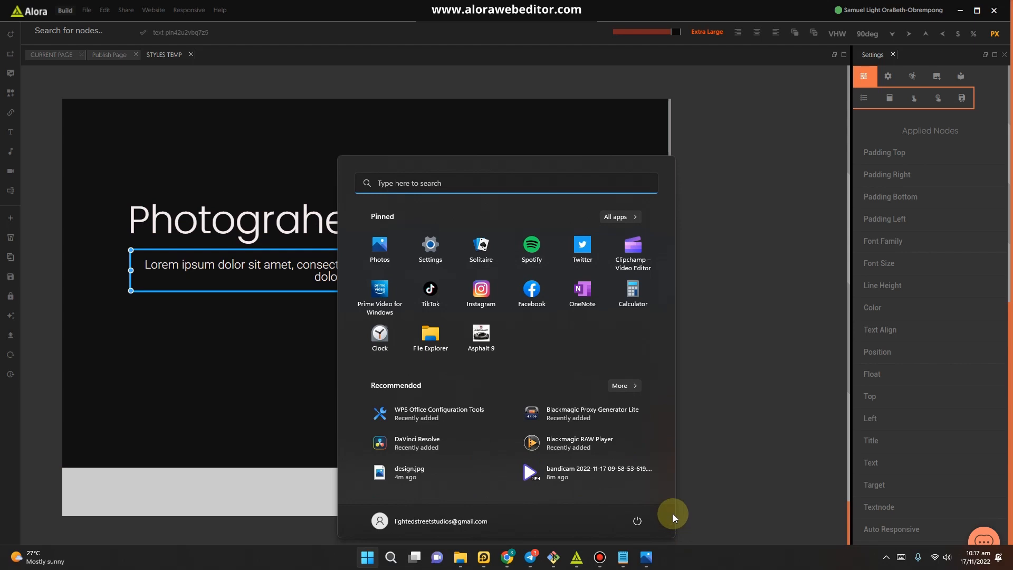
# Open the design.jpg mockup and examine the headings and body text in each section down to the footer
pyautogui.click(645, 555)
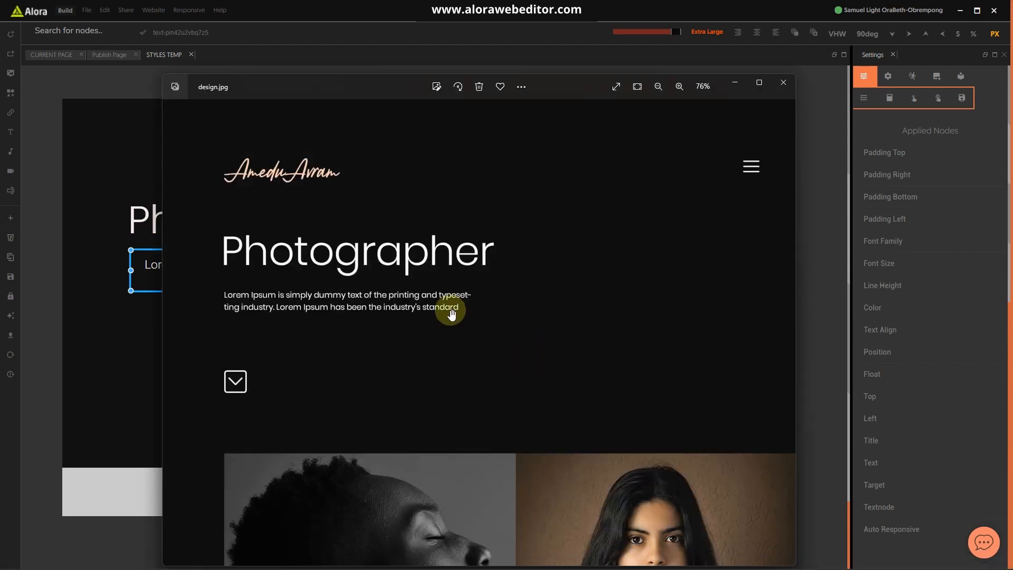
pyautogui.scroll(-6, 558, 384)
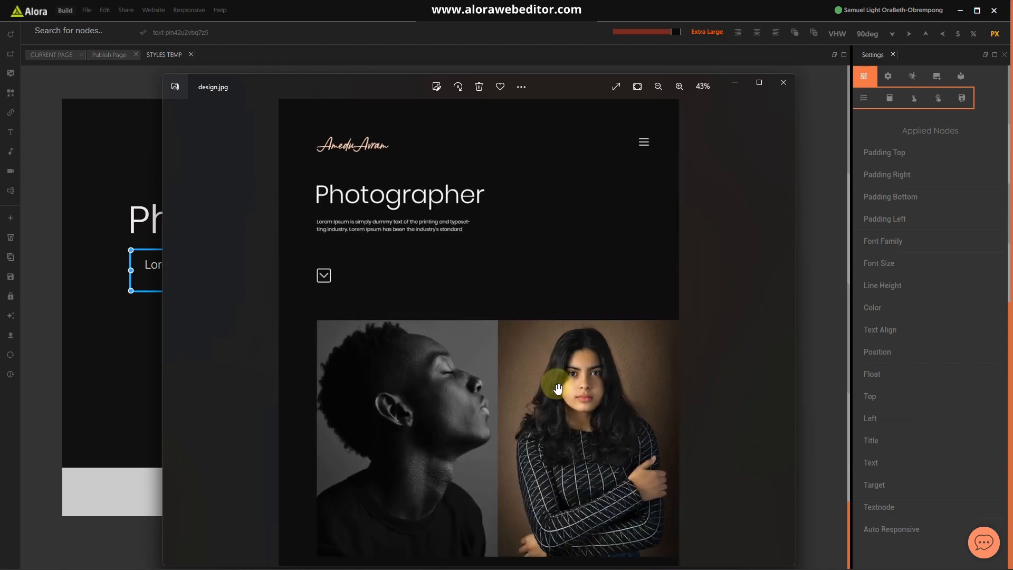
pyautogui.moveTo(559, 389); pyautogui.dragTo(545, 192)
pyautogui.moveTo(549, 364); pyautogui.dragTo(538, 285)
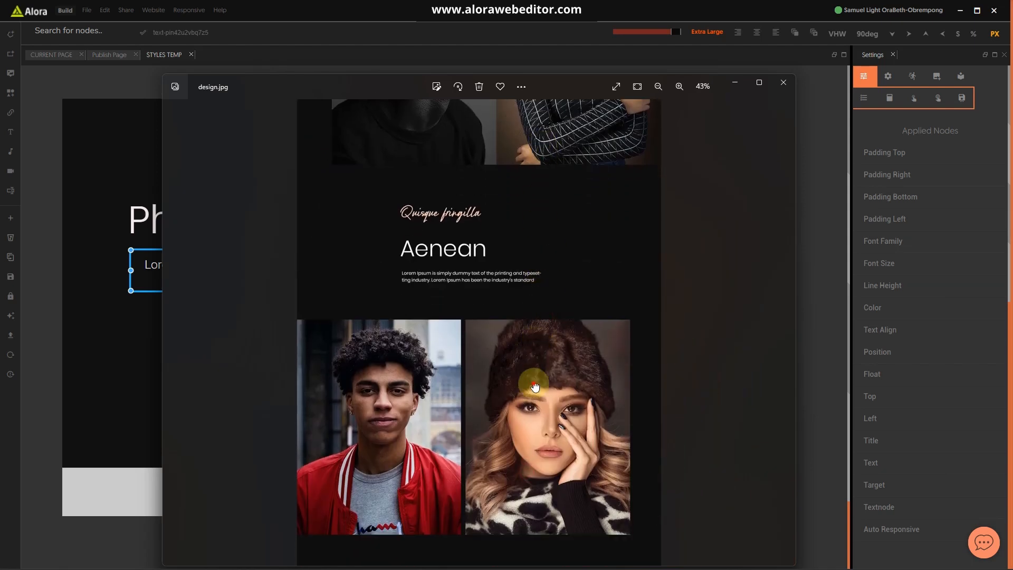
pyautogui.moveTo(534, 383); pyautogui.dragTo(547, 258)
pyautogui.moveTo(536, 344); pyautogui.dragTo(538, 167)
pyautogui.moveTo(536, 351); pyautogui.dragTo(560, 208)
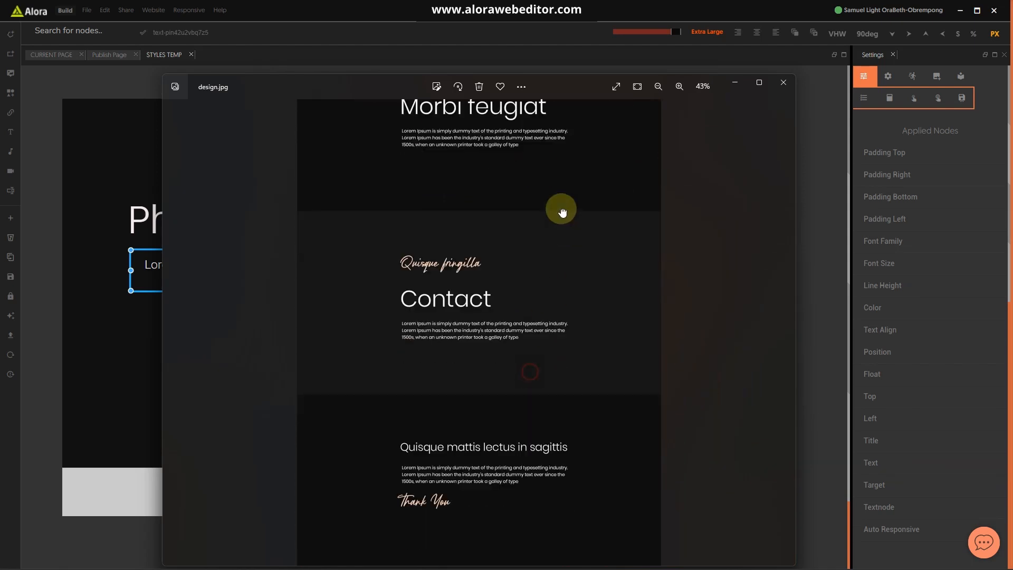
# Examine the Aenean section's script subtitle, heading and paragraph up close in the mockup, and go back to its overview
pyautogui.moveTo(546, 171); pyautogui.dragTo(551, 397)
pyautogui.moveTo(534, 267); pyautogui.dragTo(542, 384)
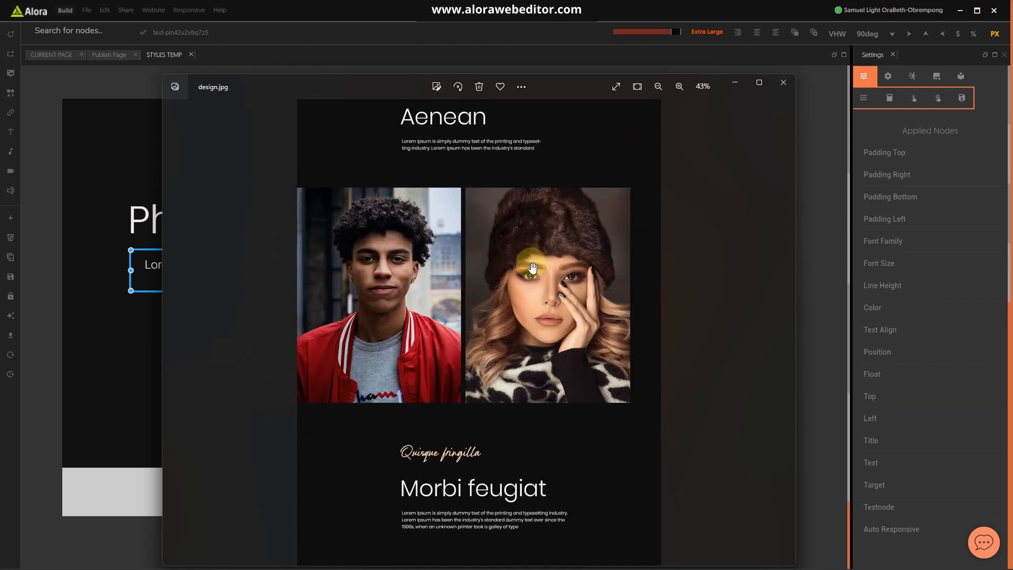
pyautogui.scroll(5, 471, 272)
pyautogui.moveTo(472, 271); pyautogui.dragTo(516, 475)
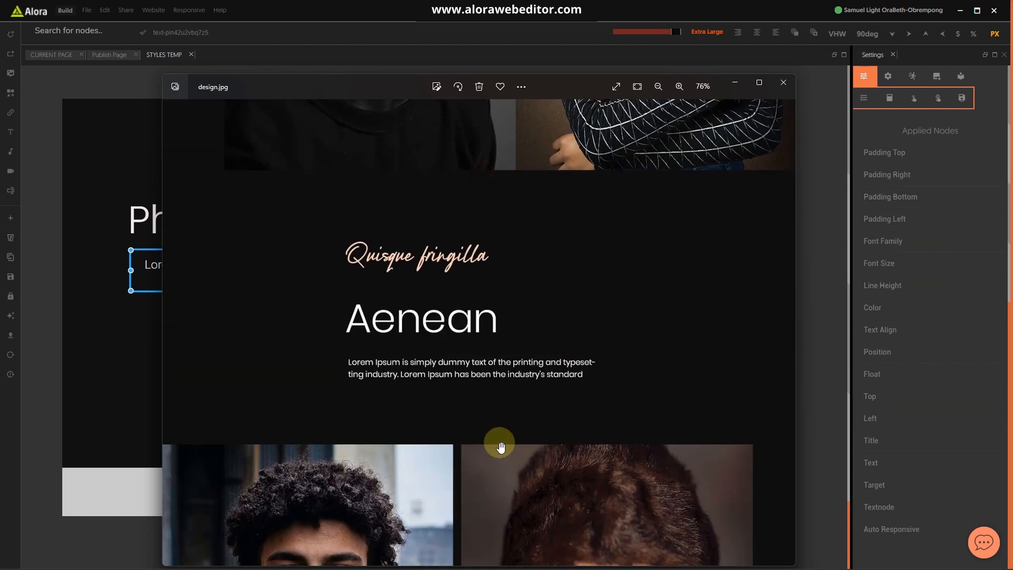
pyautogui.scroll(3, 478, 417)
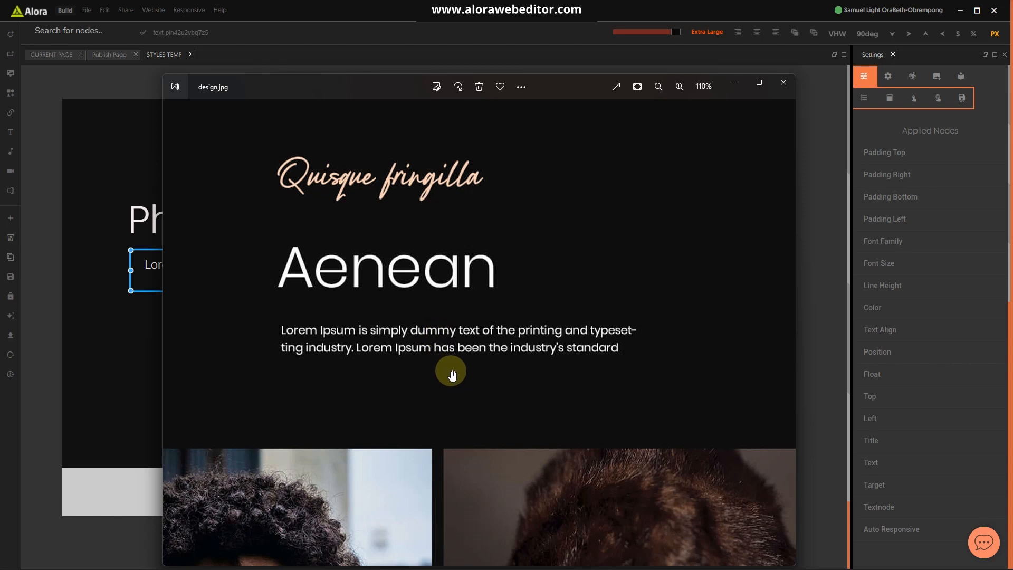
pyautogui.scroll(-5, 462, 369)
pyautogui.moveTo(473, 260); pyautogui.dragTo(518, 390)
pyautogui.scroll(-5, 520, 389)
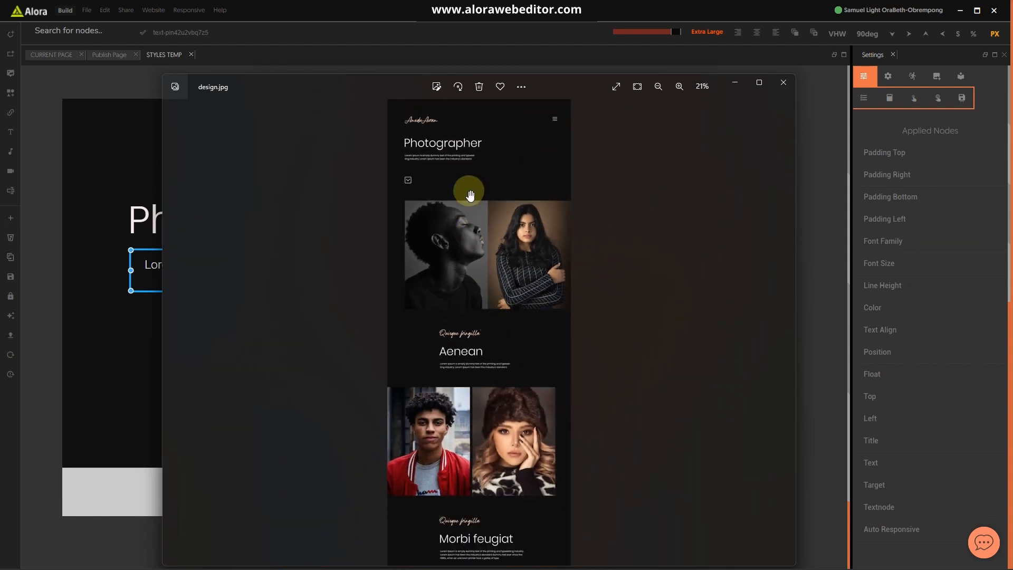
# Return to Alora and select the Lorem ipsum paragraph beneath the heading
pyautogui.click(131, 325)
pyautogui.click(131, 325)
pyautogui.click(487, 265)
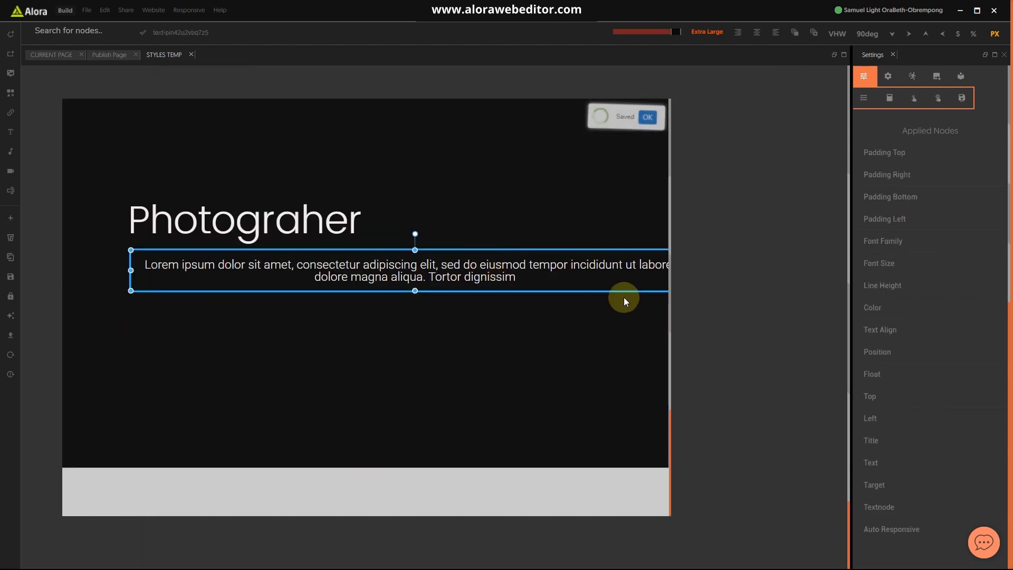
# Reduce the Lorem ipsum paragraph's font size slightly and increase its line height by several increments
pyautogui.click(888, 268)
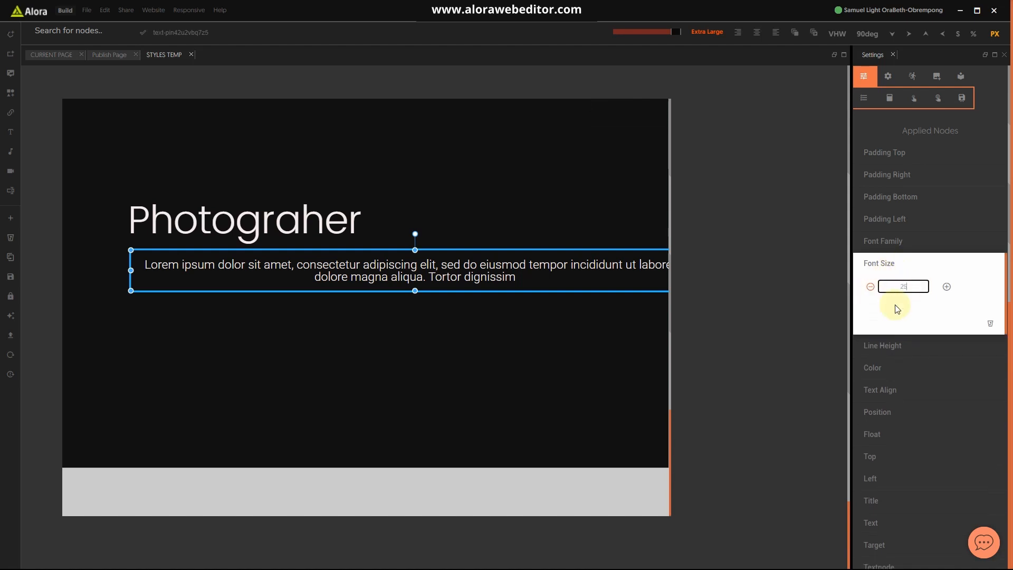
pyautogui.click(886, 268)
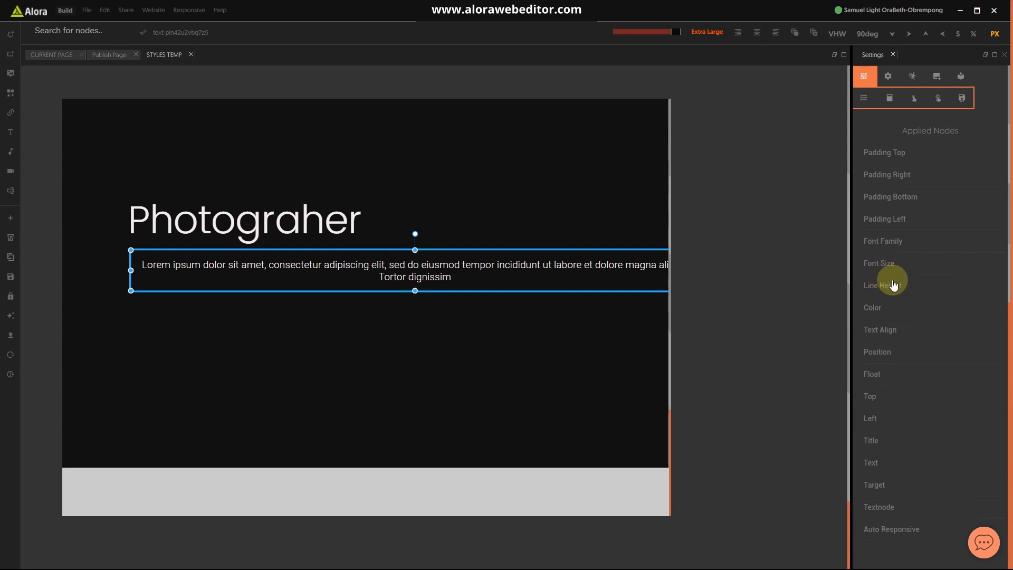
pyautogui.click(884, 291)
pyautogui.click(947, 309)
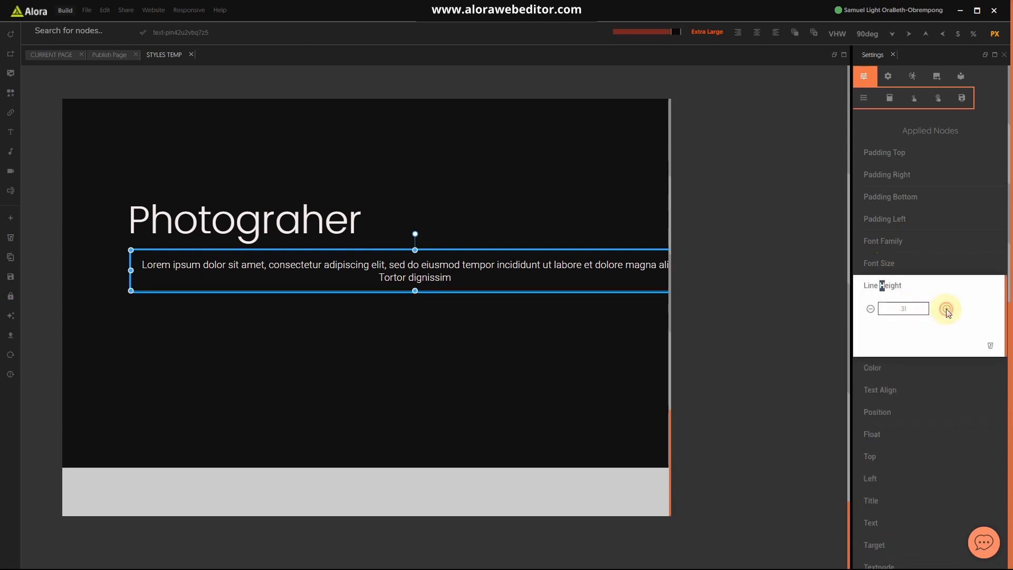
pyautogui.click(947, 310)
pyautogui.click(947, 309)
pyautogui.click(895, 289)
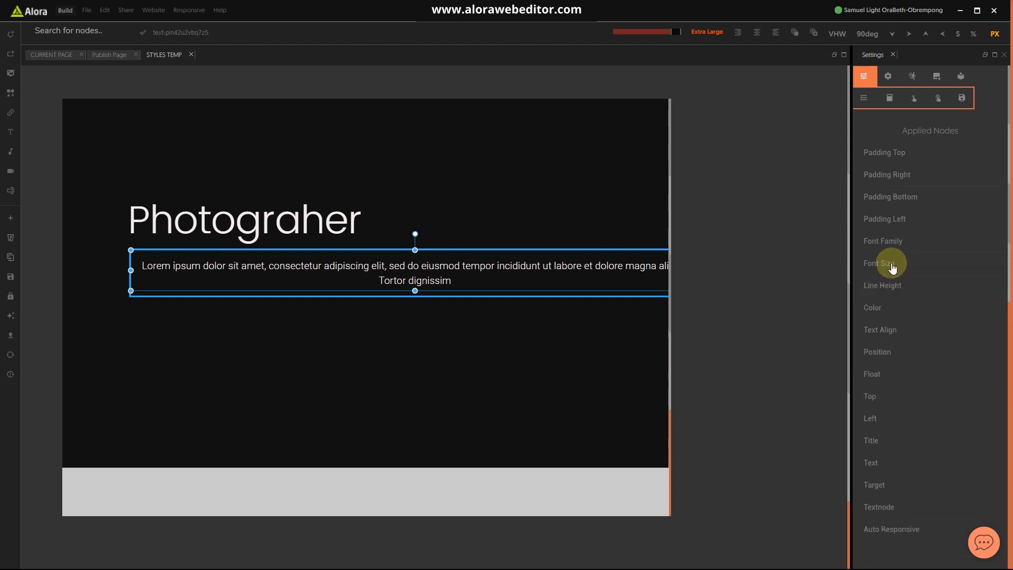
# Set the text alignment of the Lorem ipsum paragraph to left
pyautogui.click(886, 332)
pyautogui.click(888, 353)
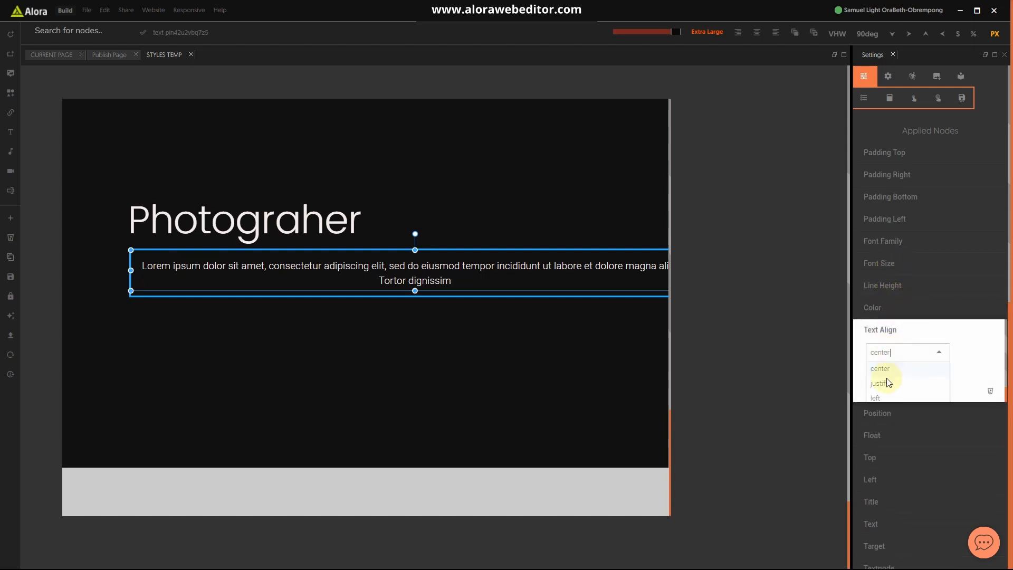
pyautogui.click(885, 380)
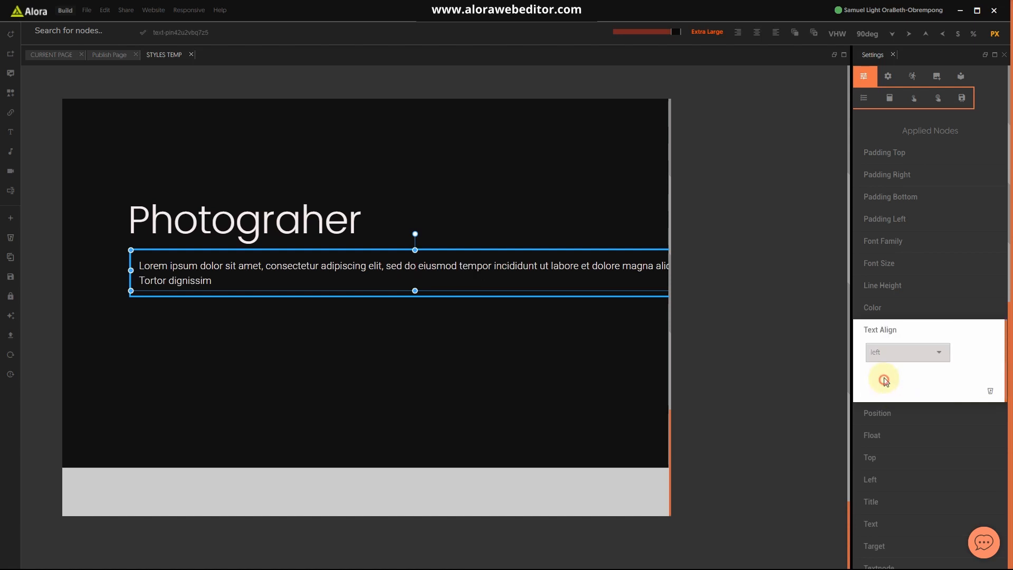
pyautogui.click(596, 337)
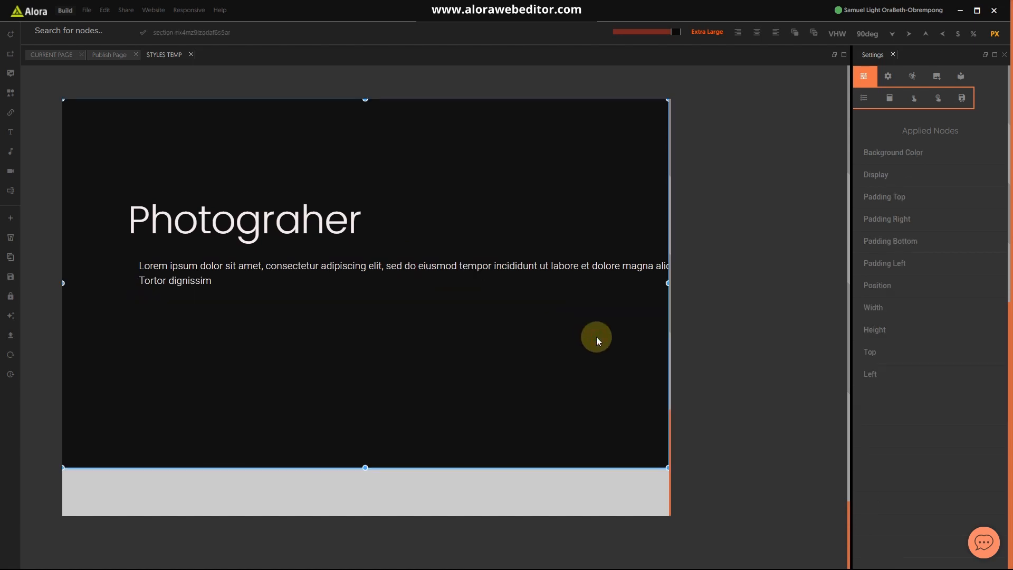
# Narrow the Lorem ipsum paragraph's box so its text wraps after "sed do eiusmod"
pyautogui.click(549, 269)
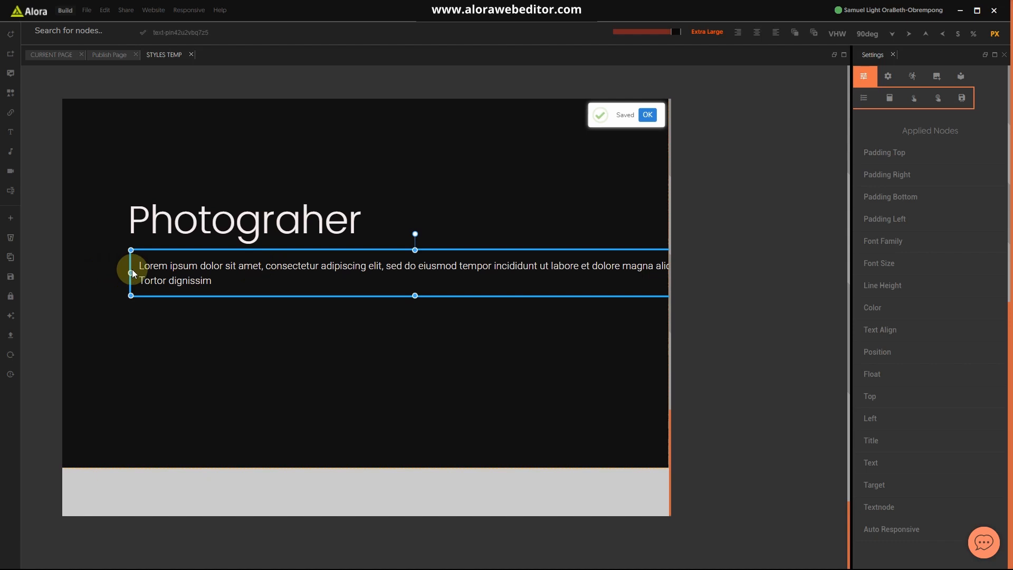
pyautogui.moveTo(132, 272); pyautogui.dragTo(351, 277)
pyautogui.click(369, 349)
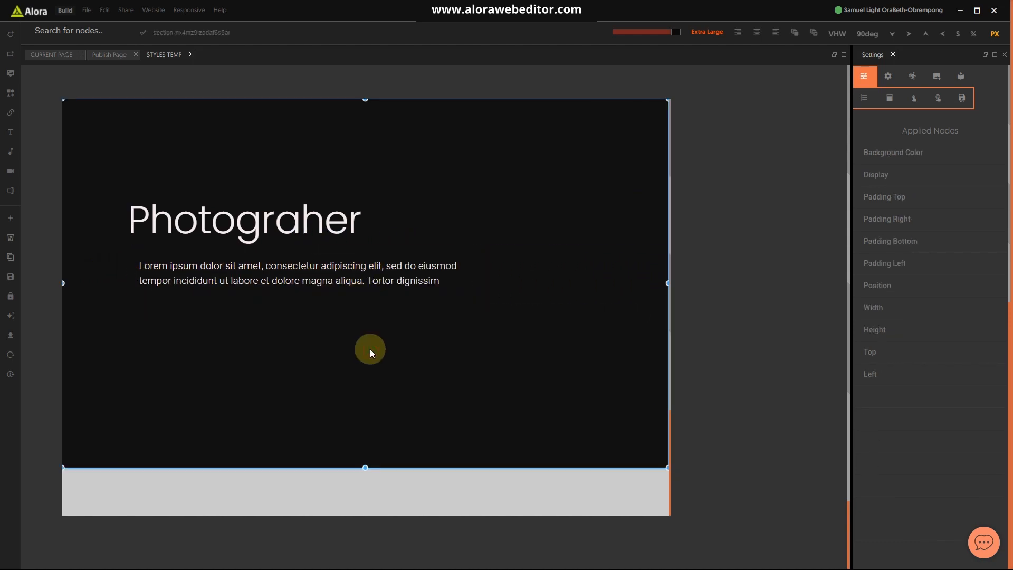
pyautogui.click(299, 277)
pyautogui.click(403, 474)
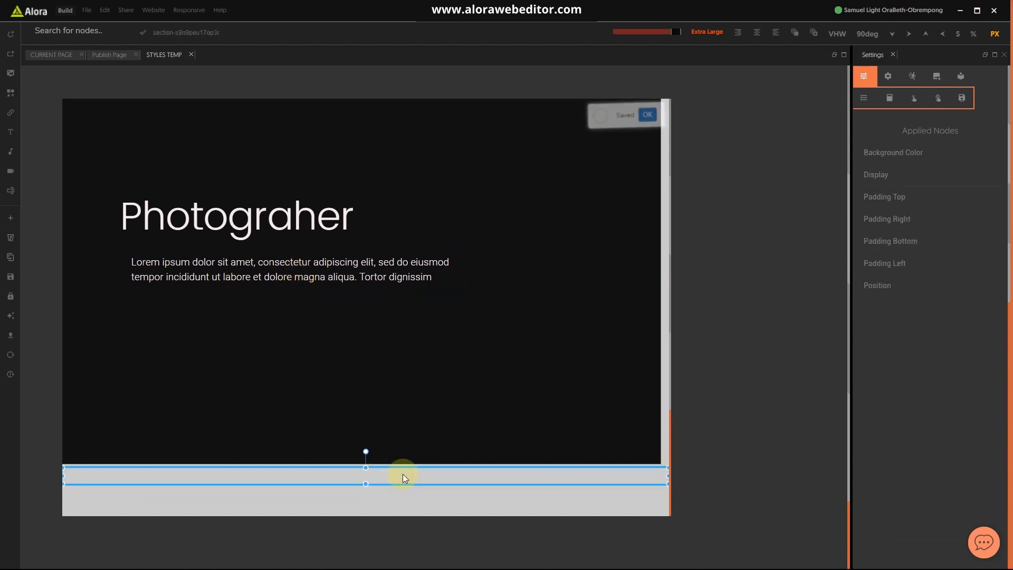
pyautogui.click(405, 404)
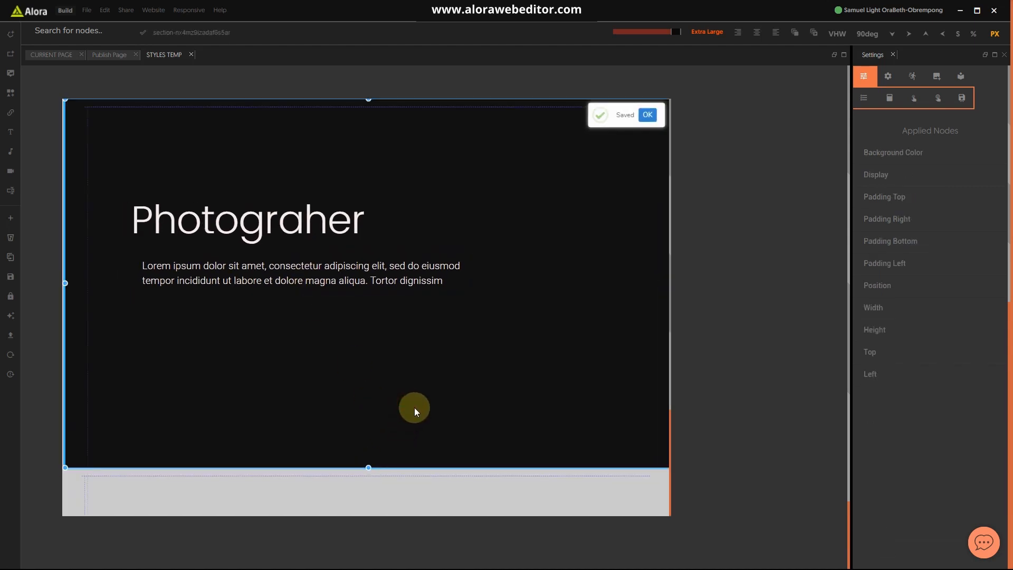
# Move the Lorem ipsum paragraph so its left edge lines up with the "Photograher" heading above it
pyautogui.click(308, 273)
pyautogui.moveTo(302, 269); pyautogui.dragTo(293, 264)
pyautogui.click(522, 369)
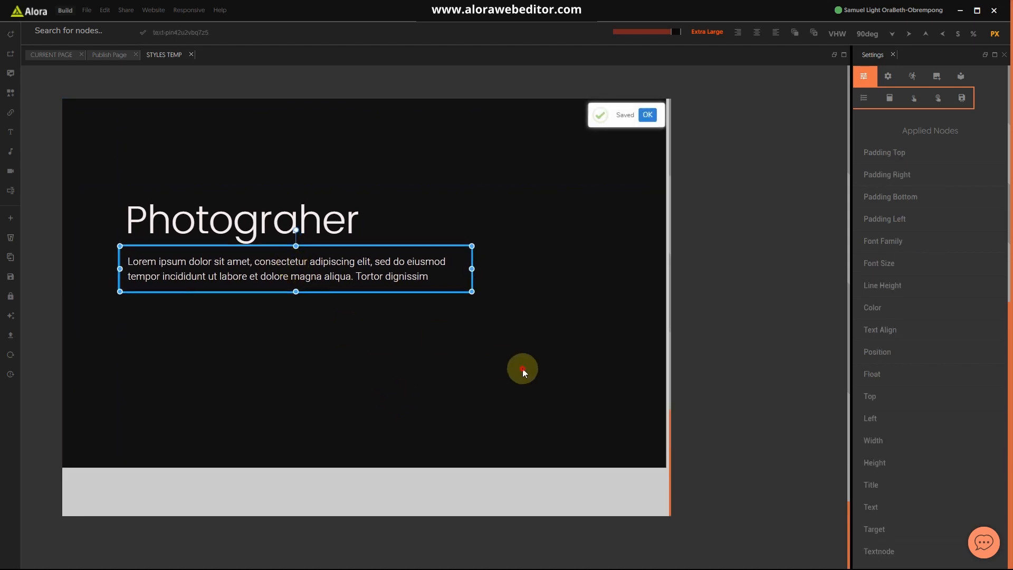
pyautogui.click(503, 379)
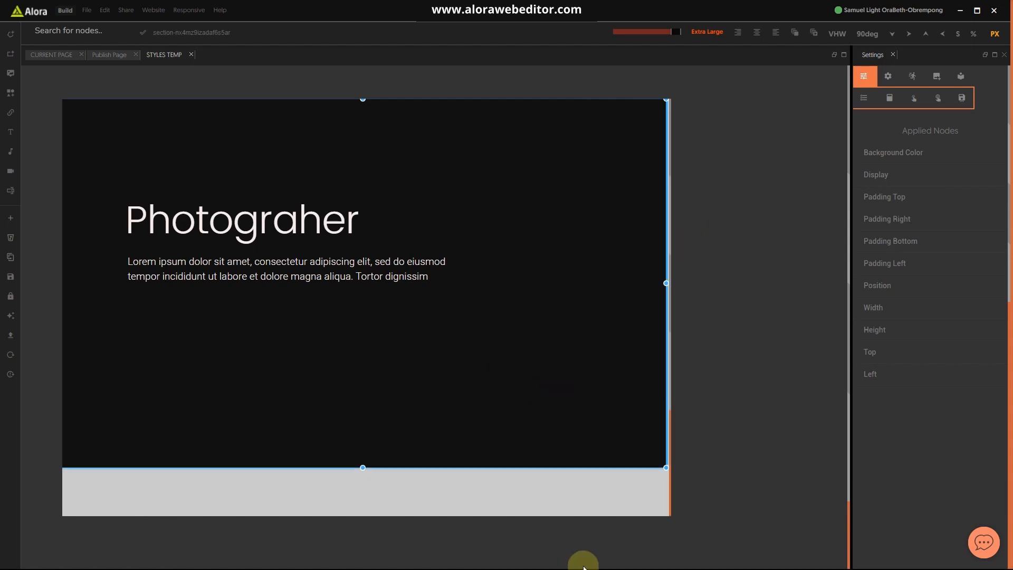
# Switch to the design.jpg mockup and examine the logo, Photographer heading and paragraph in its header section
pyautogui.press('super')
pyautogui.press('super')
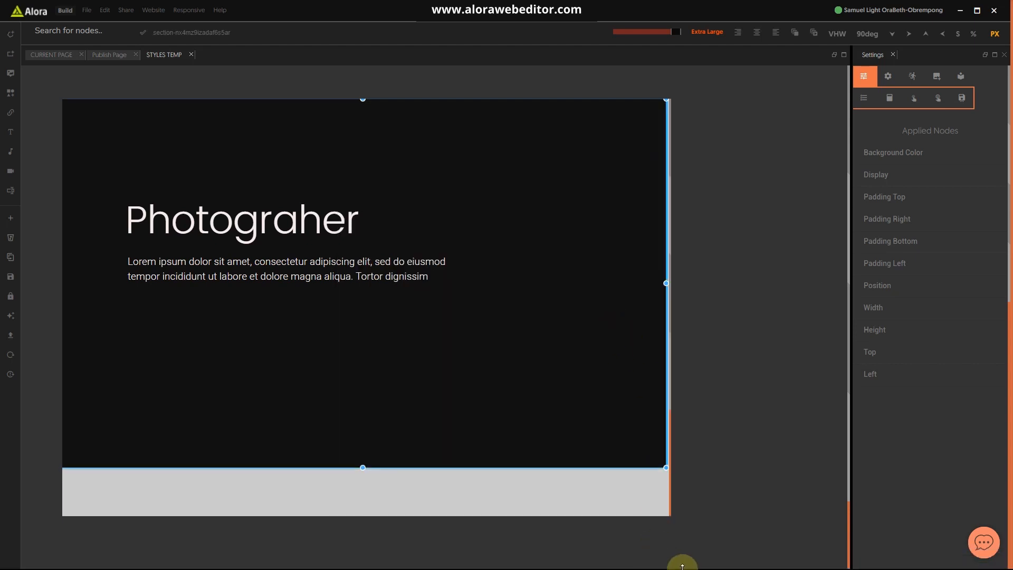
pyautogui.press('super')
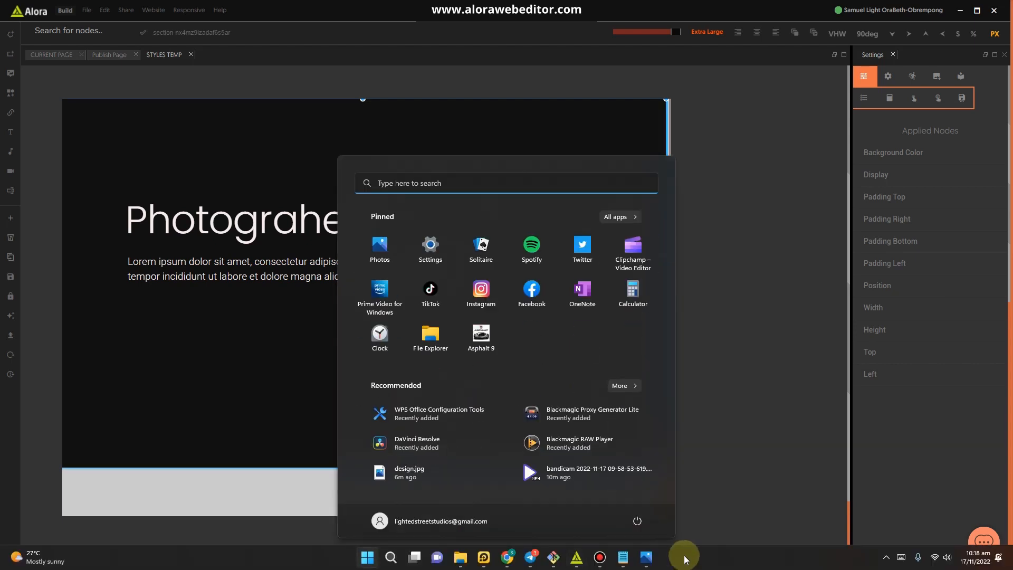
pyautogui.click(647, 559)
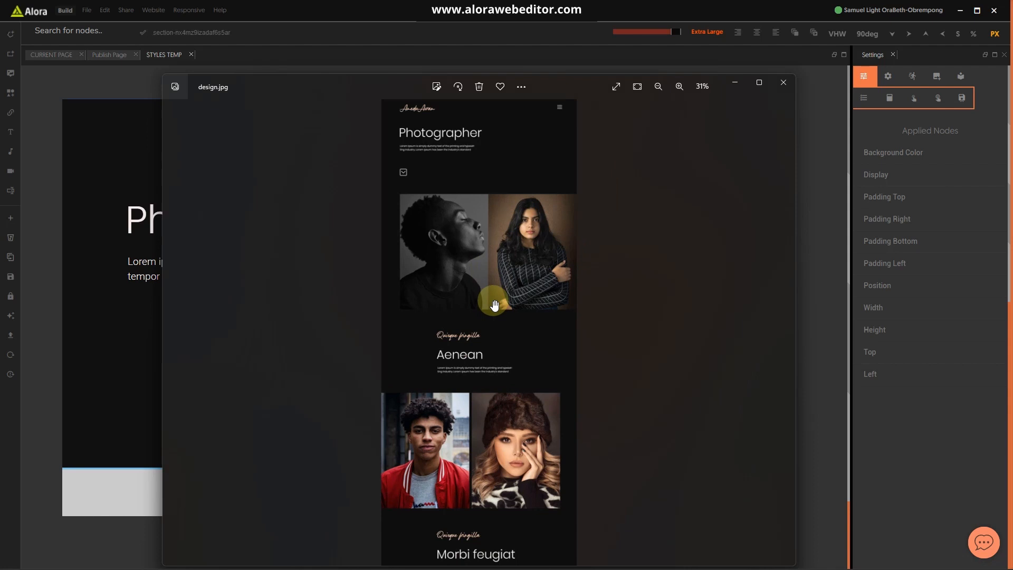
pyautogui.scroll(4, 495, 305)
pyautogui.moveTo(480, 176); pyautogui.dragTo(499, 374)
pyautogui.scroll(1, 433, 221)
pyautogui.moveTo(470, 425); pyautogui.dragTo(418, 343)
pyautogui.moveTo(504, 248); pyautogui.dragTo(501, 423)
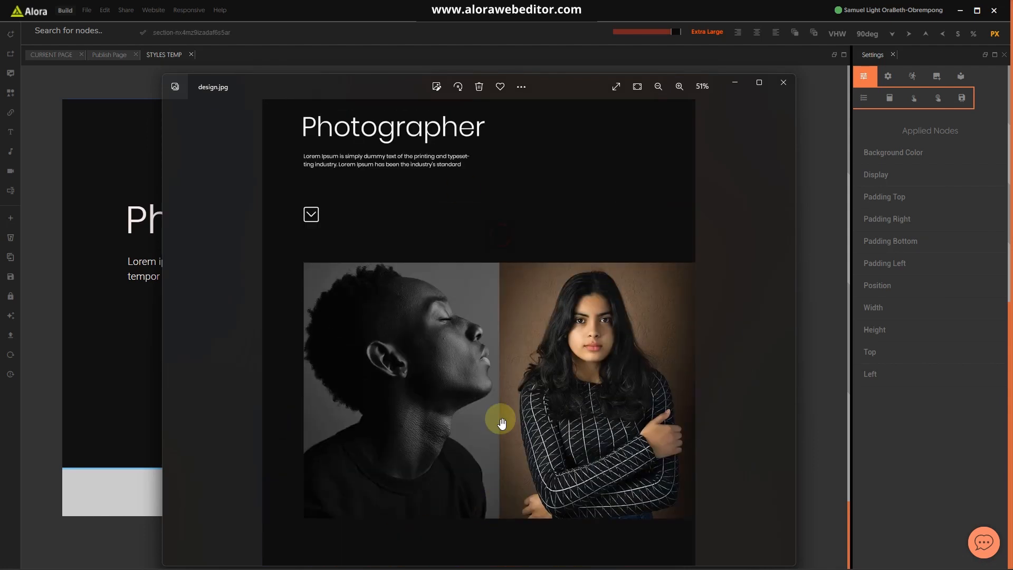
pyautogui.moveTo(464, 253); pyautogui.dragTo(474, 331)
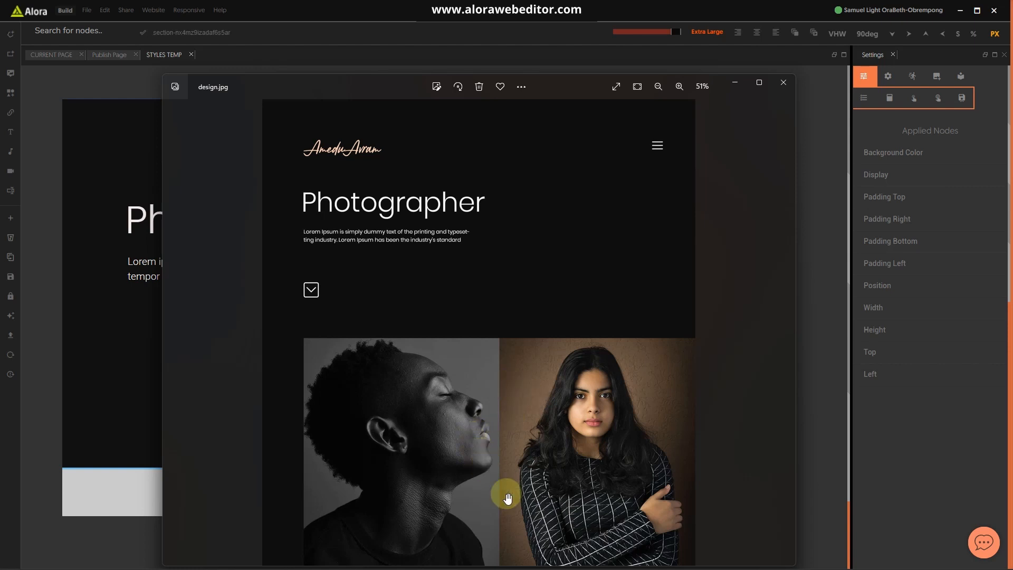
# Examine the mockup's Aenean section up close, and continue down to the Contact and closing sections' headings and body text
pyautogui.scroll(-5, 507, 493)
pyautogui.scroll(4, 453, 288)
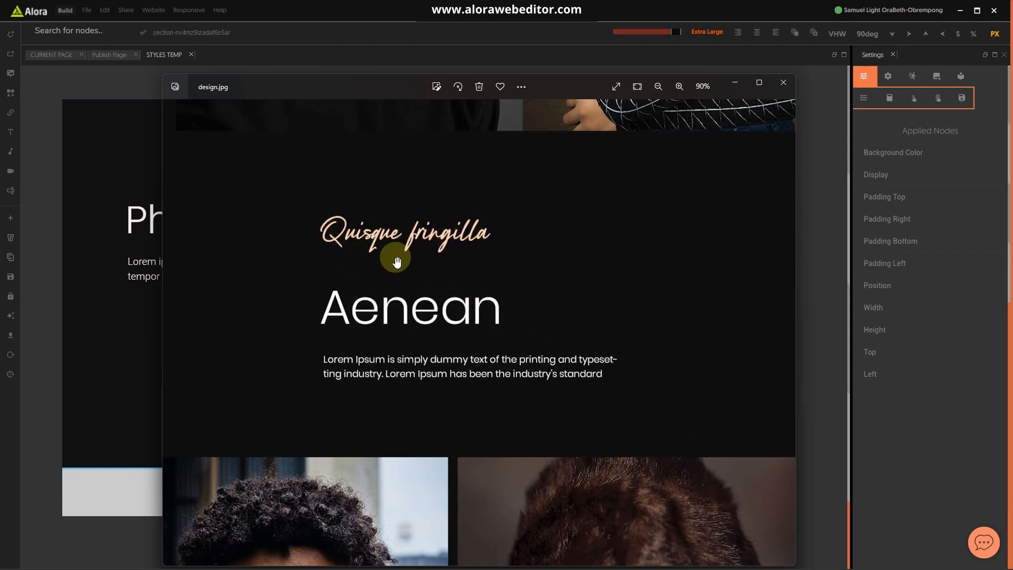
pyautogui.moveTo(456, 418); pyautogui.dragTo(459, 124)
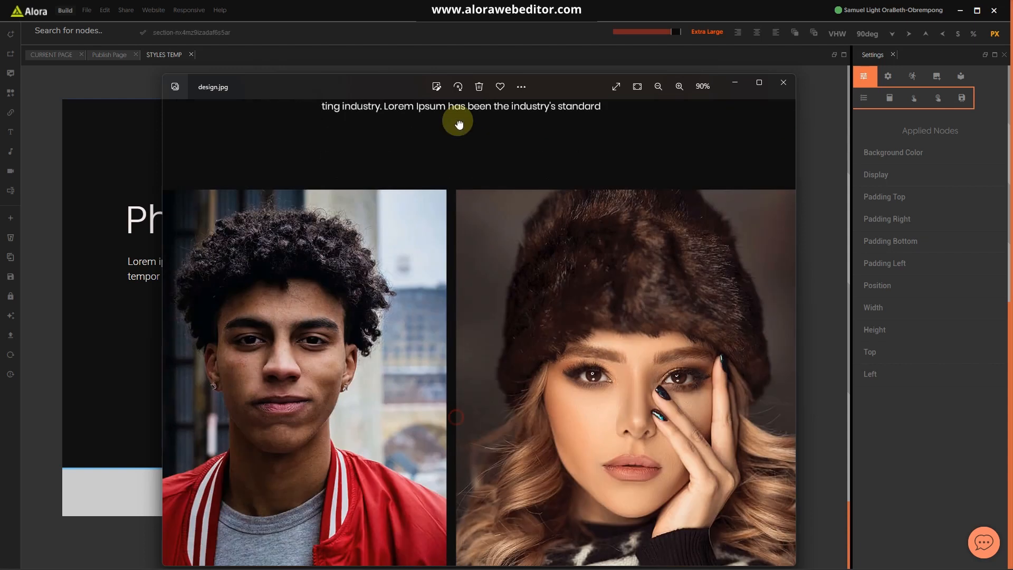
pyautogui.moveTo(491, 259); pyautogui.dragTo(487, 389)
pyautogui.moveTo(444, 445); pyautogui.dragTo(378, 21)
pyautogui.moveTo(469, 376); pyautogui.dragTo(483, 32)
pyautogui.moveTo(515, 369); pyautogui.dragTo(511, 36)
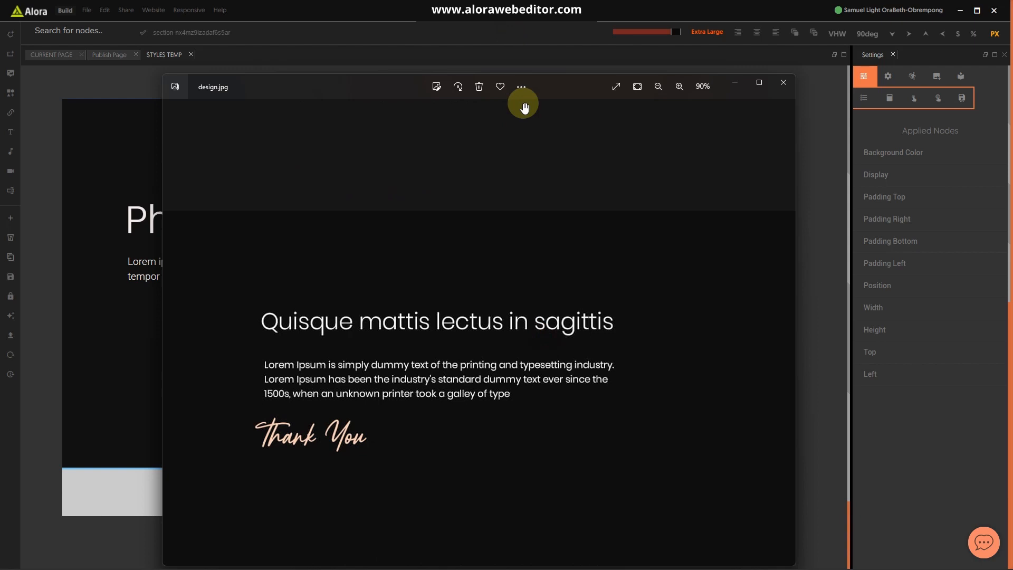
pyautogui.moveTo(528, 188); pyautogui.dragTo(584, 324)
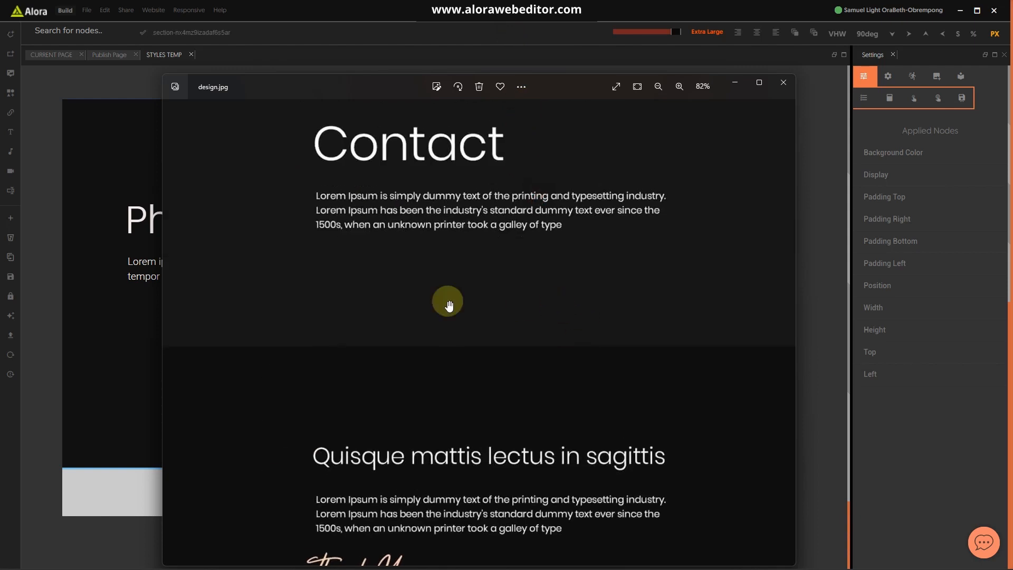
# Return to Alora and duplicate the "Photograher" heading
pyautogui.click(133, 338)
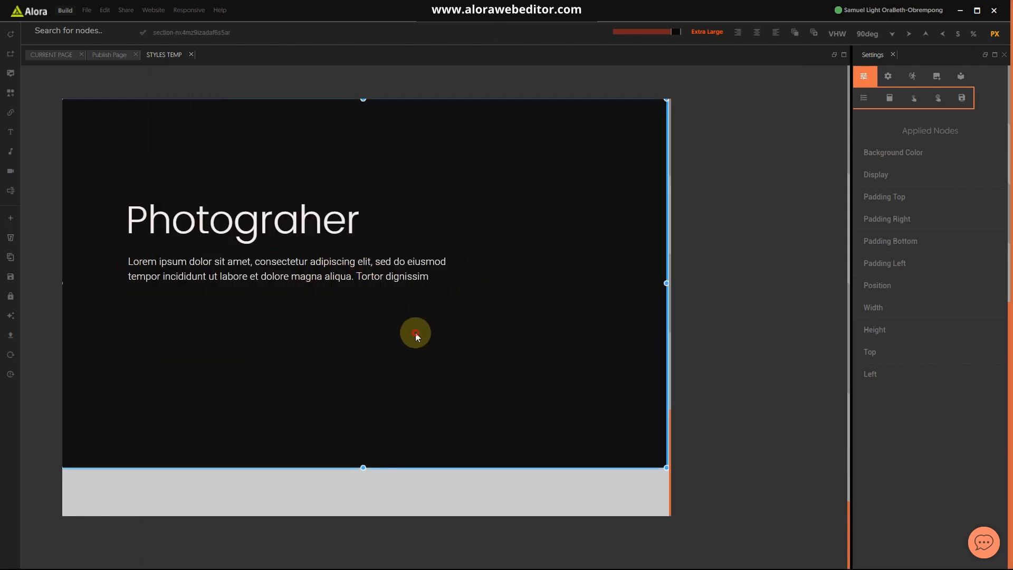
pyautogui.click(302, 216)
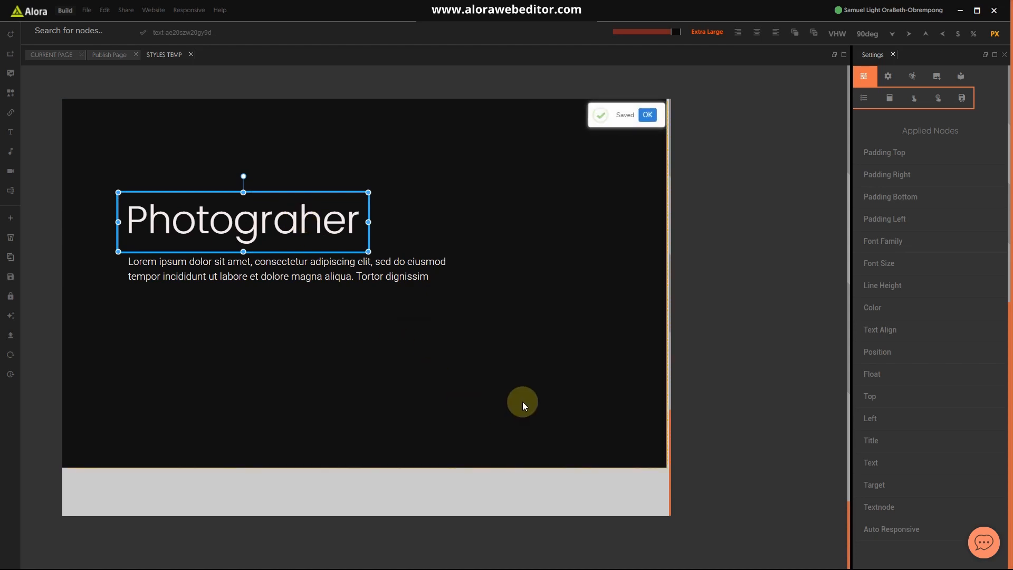
pyautogui.hotkey('ctrl', 'd')
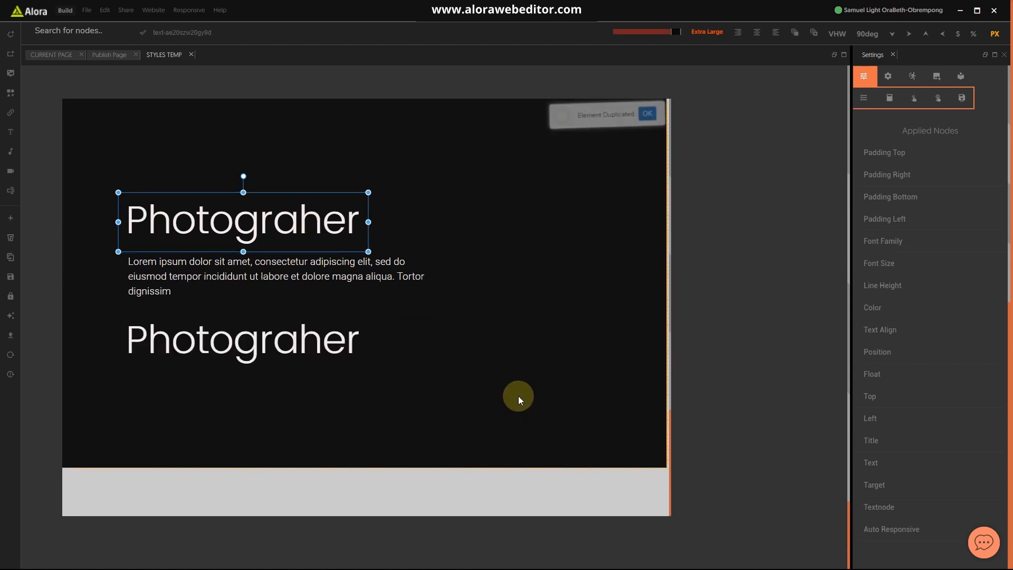
# Replace the duplicated heading's text with a two-word sample name and select that heading
pyautogui.click(244, 343)
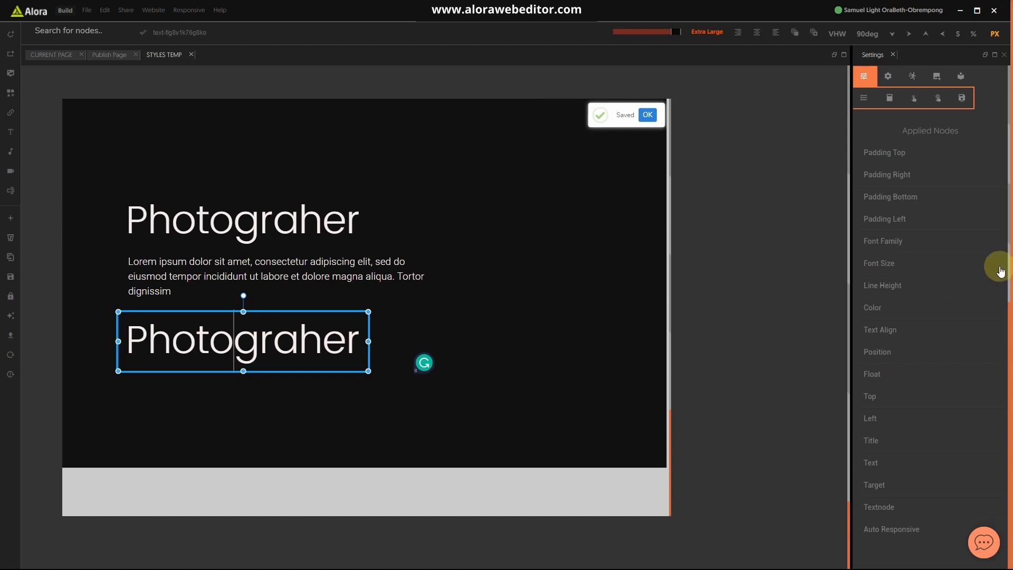
pyautogui.hotkey('ctrl', 'a')
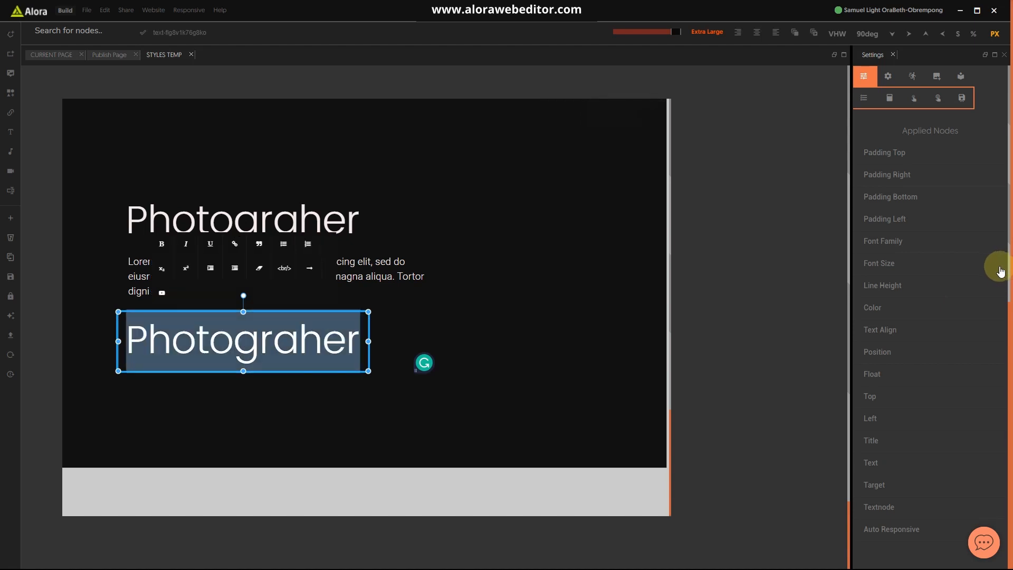
pyautogui.write('Se')
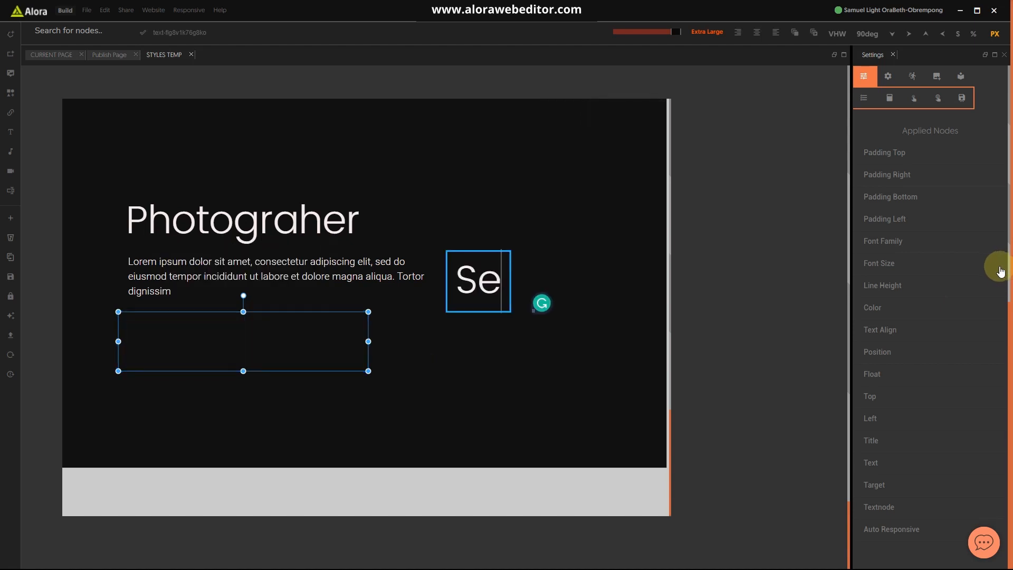
pyautogui.write('ne')
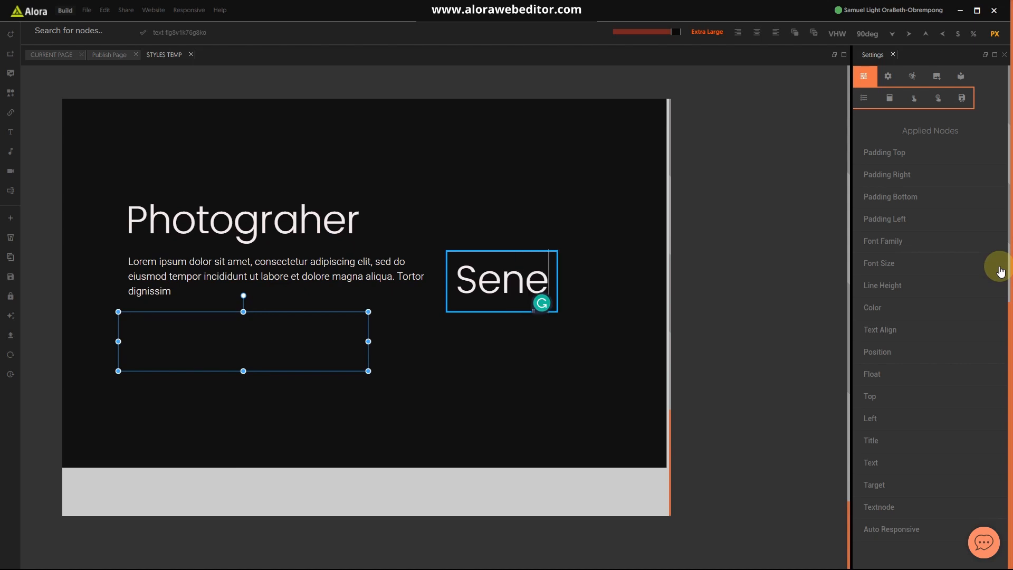
pyautogui.write('du')
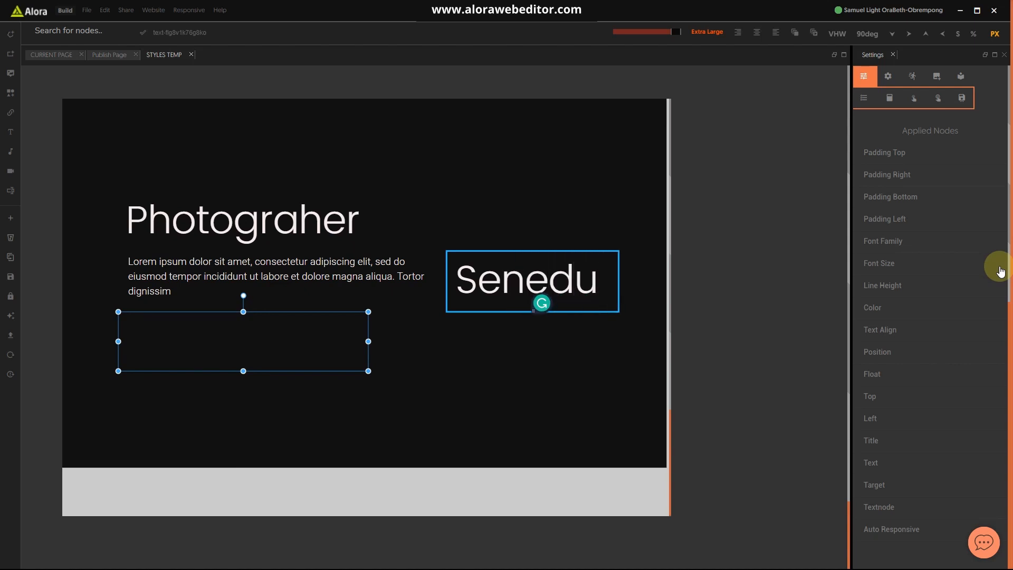
pyautogui.write(' Quasin')
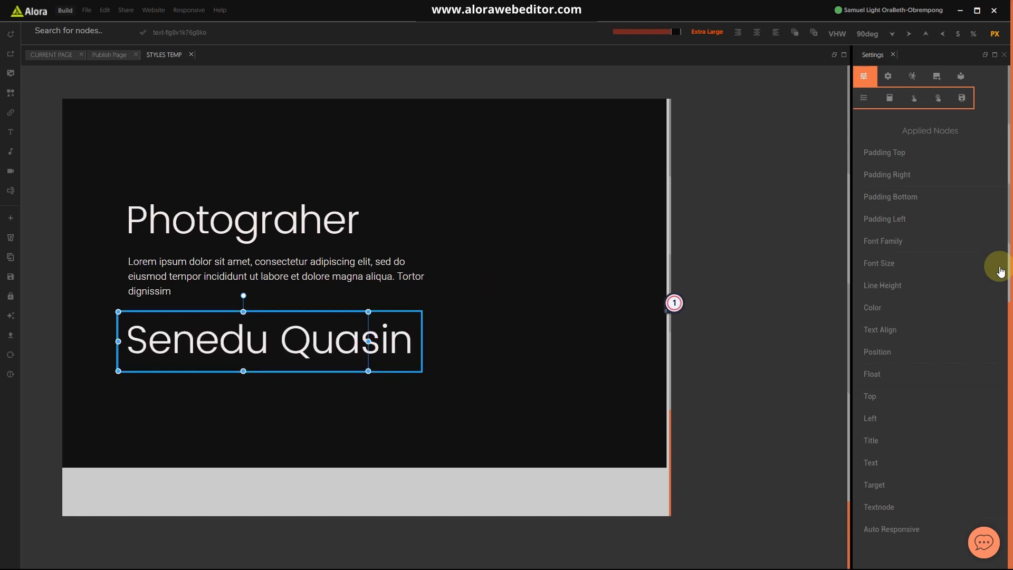
pyautogui.press('BackSpace')
pyautogui.press('BackSpace')
pyautogui.write('o')
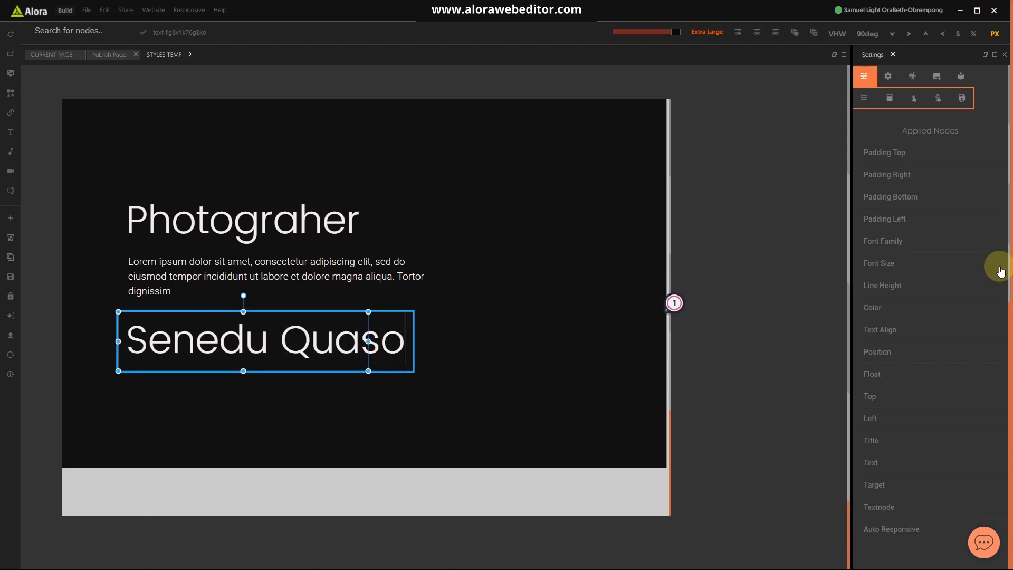
pyautogui.write('n')
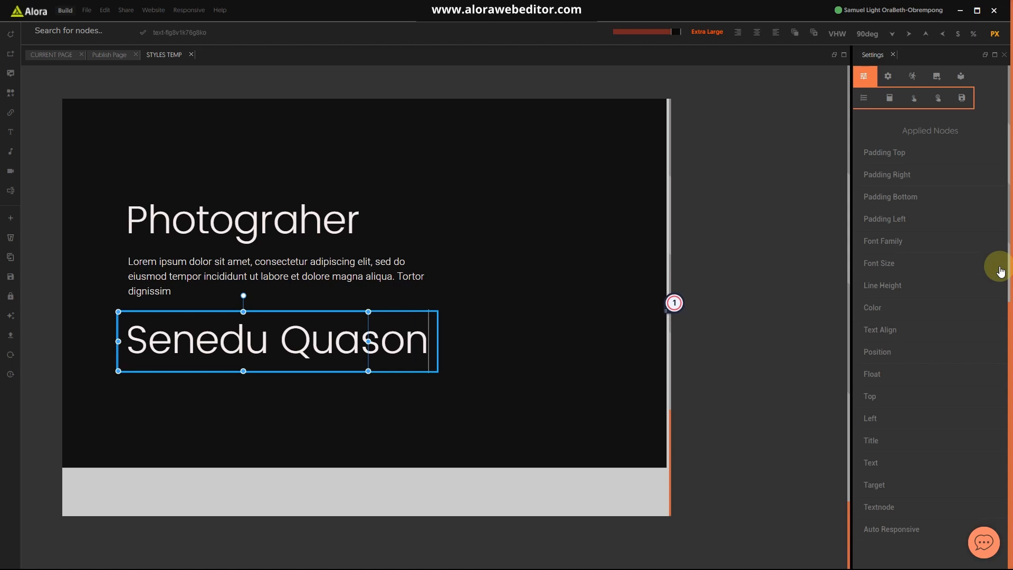
pyautogui.click(545, 285)
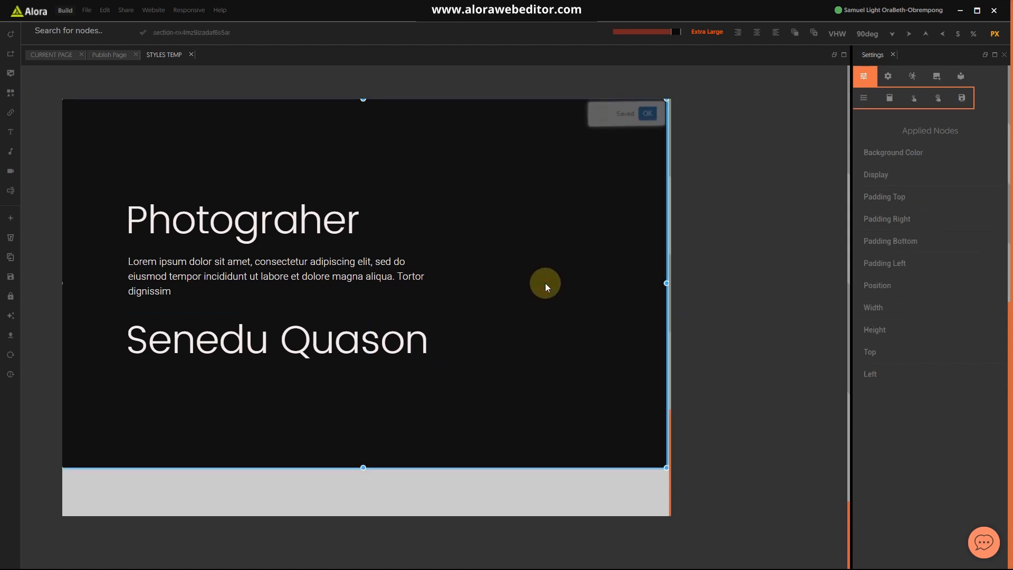
pyautogui.click(407, 346)
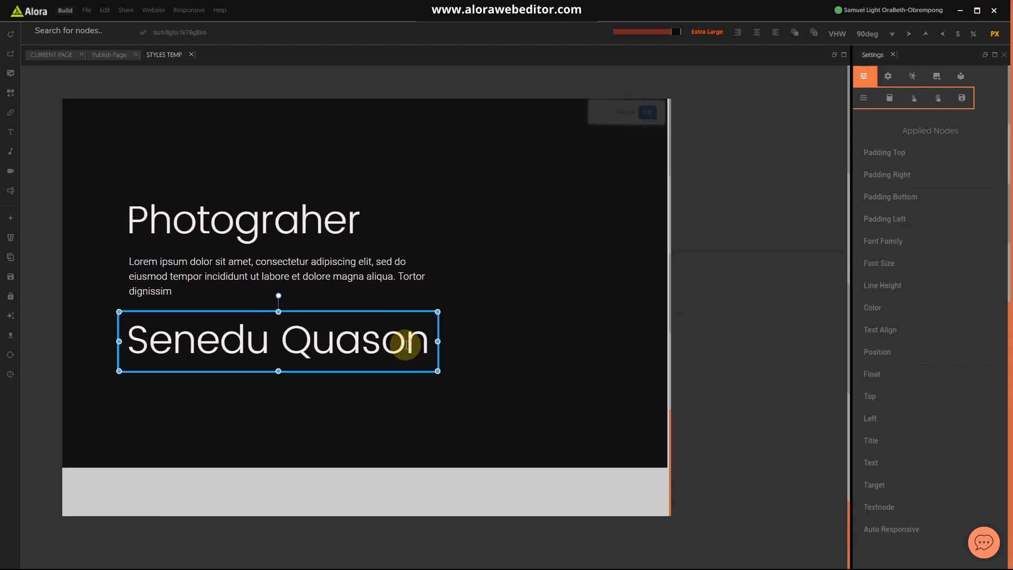
# Try the CarolynaPro Black font family on the name heading
pyautogui.click(899, 243)
pyautogui.click(896, 264)
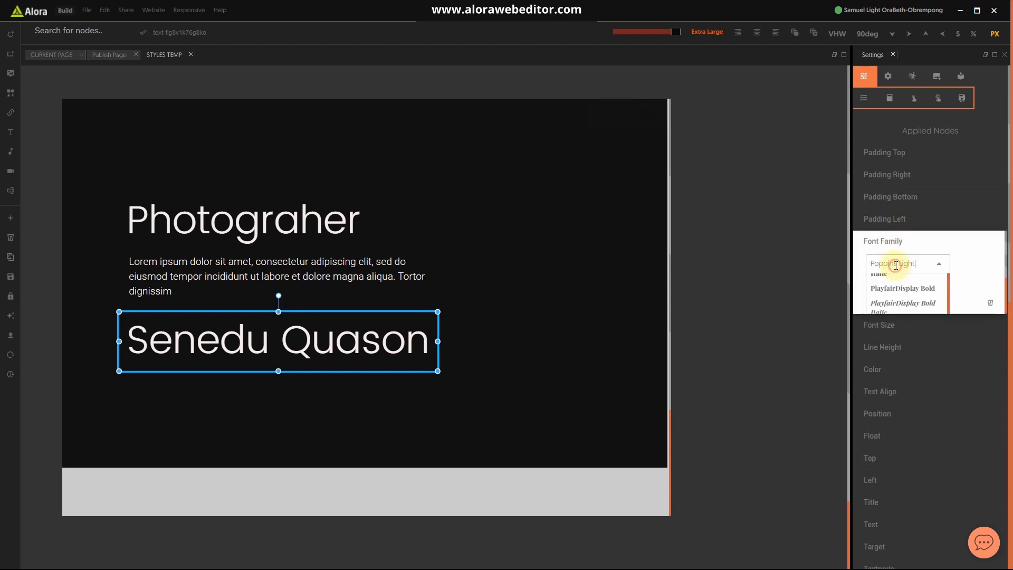
pyautogui.scroll(-2, 912, 285)
pyautogui.scroll(-2, 905, 328)
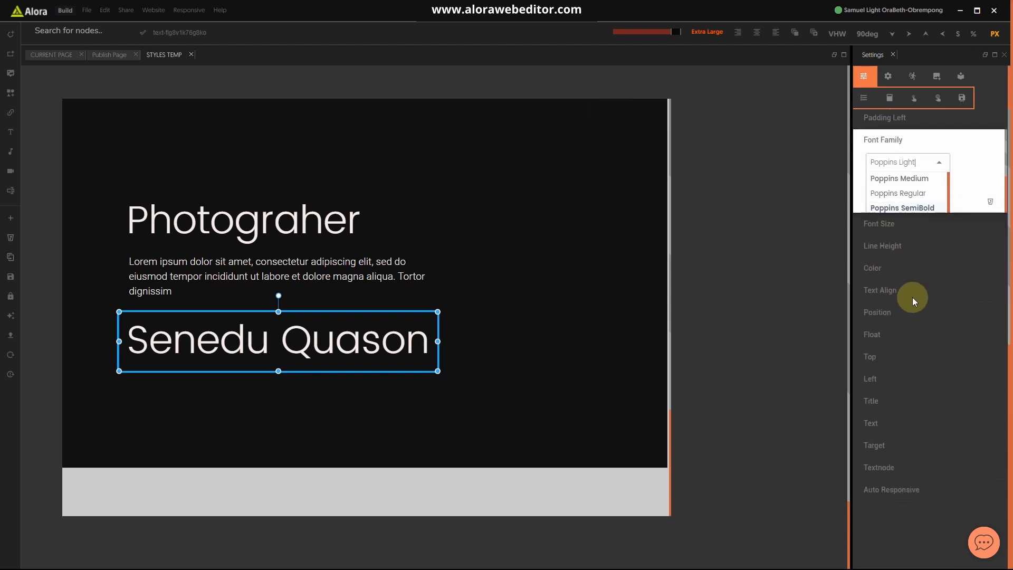
pyautogui.scroll(2, 908, 346)
pyautogui.click(921, 272)
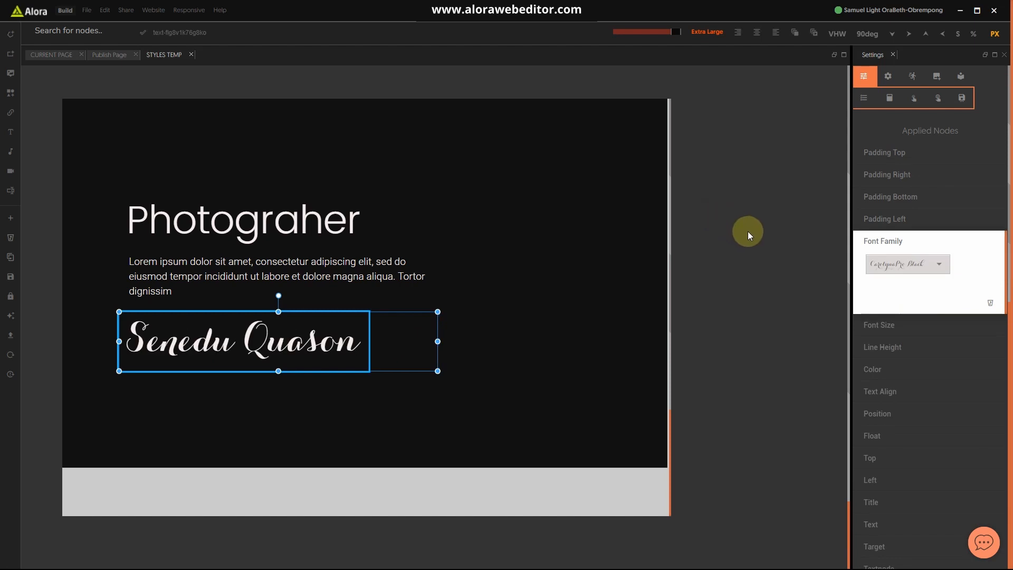
# Search the font families for "pain" and apply PainlessRegular to the name heading
pyautogui.click(915, 266)
pyautogui.scroll(-2, 916, 301)
pyautogui.scroll(-2, 916, 301)
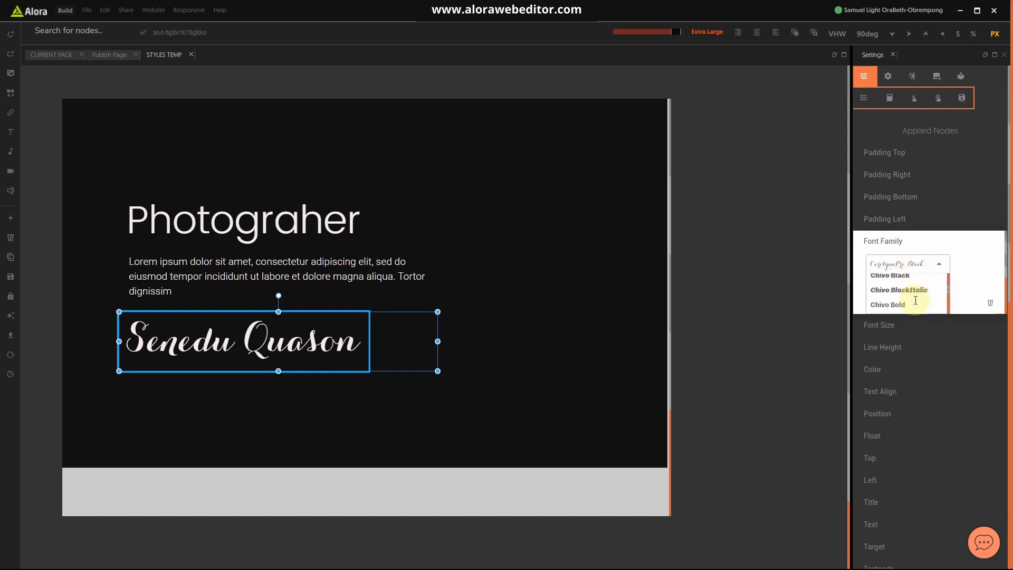
pyautogui.scroll(-5, 916, 301)
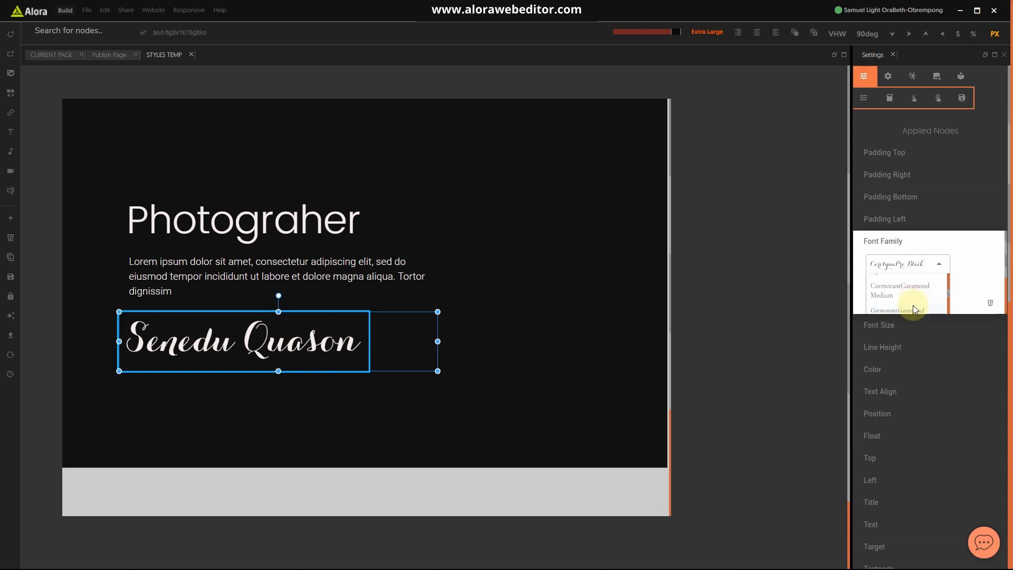
pyautogui.scroll(-5, 914, 308)
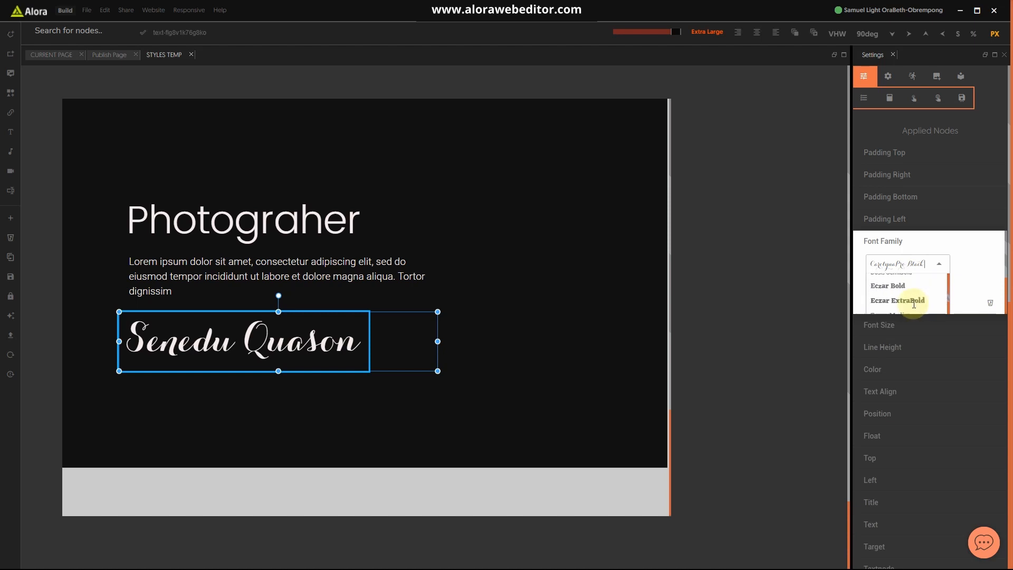
pyautogui.scroll(-4, 914, 308)
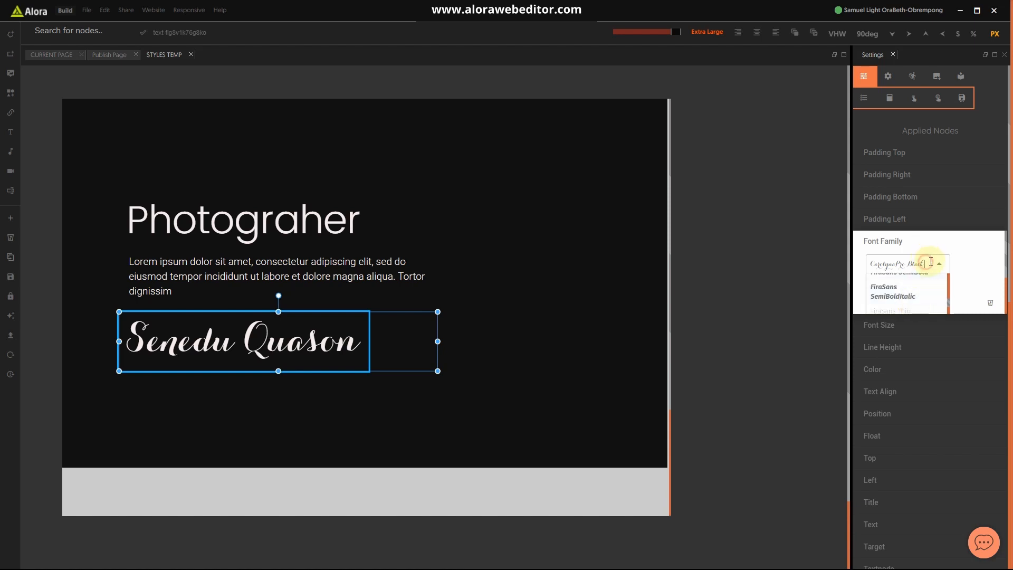
pyautogui.hotkey('ctrl', 'a')
pyautogui.press('BackSpace')
pyautogui.write('pain')
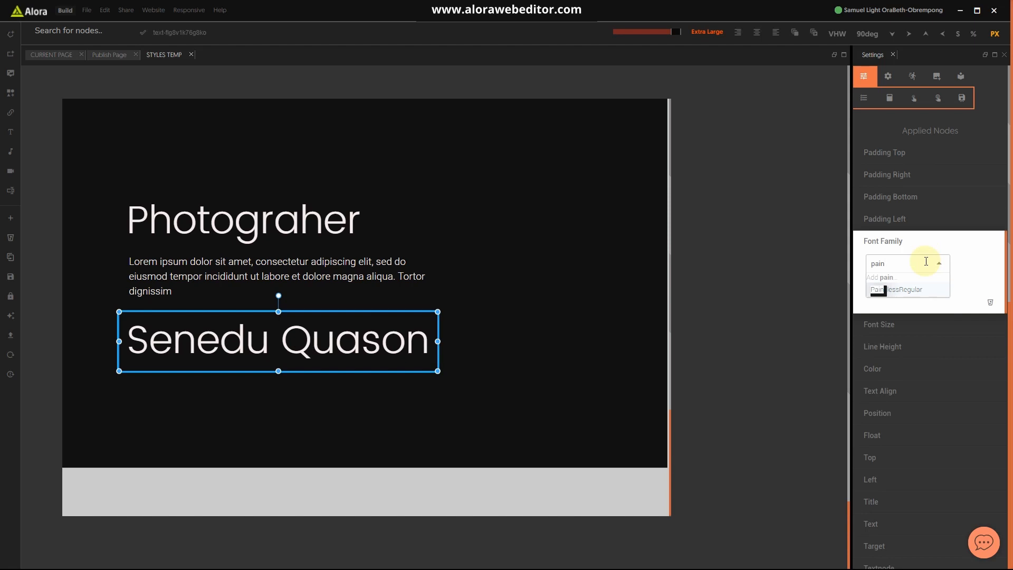
pyautogui.click(906, 289)
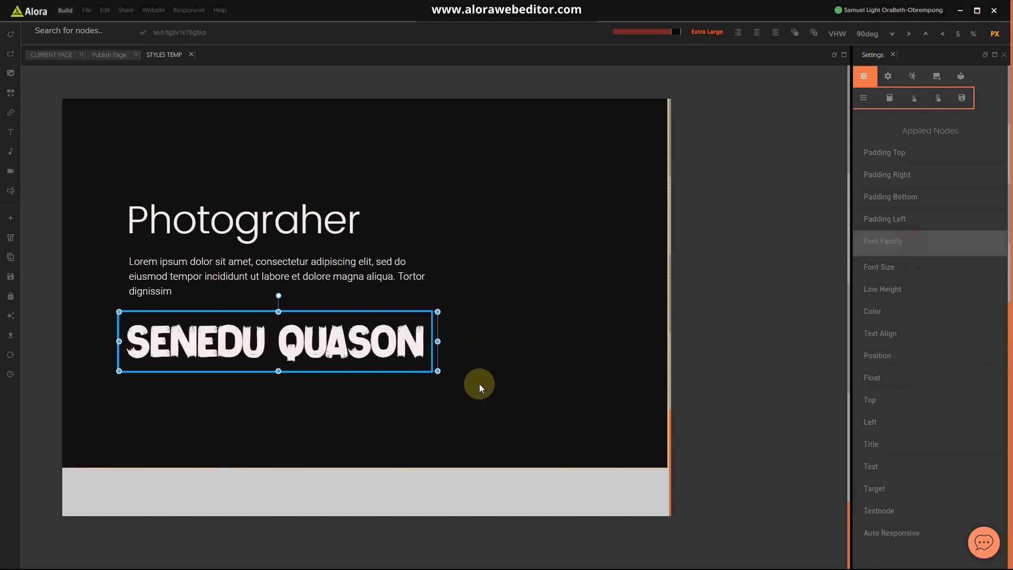
pyautogui.click(536, 391)
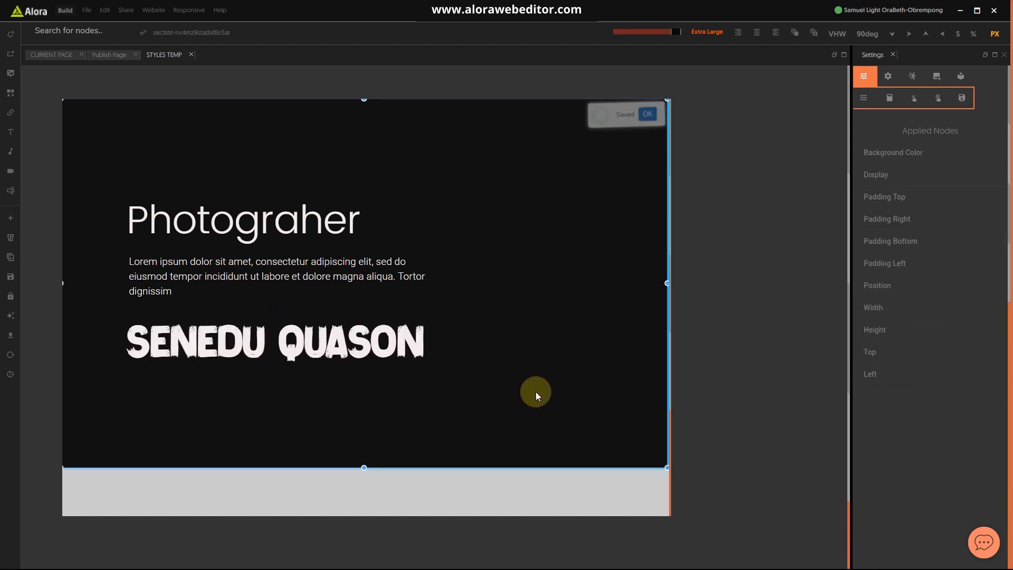
# Reduce the name heading's font size and place the heading below the paragraph, near its starting edge
pyautogui.click(403, 348)
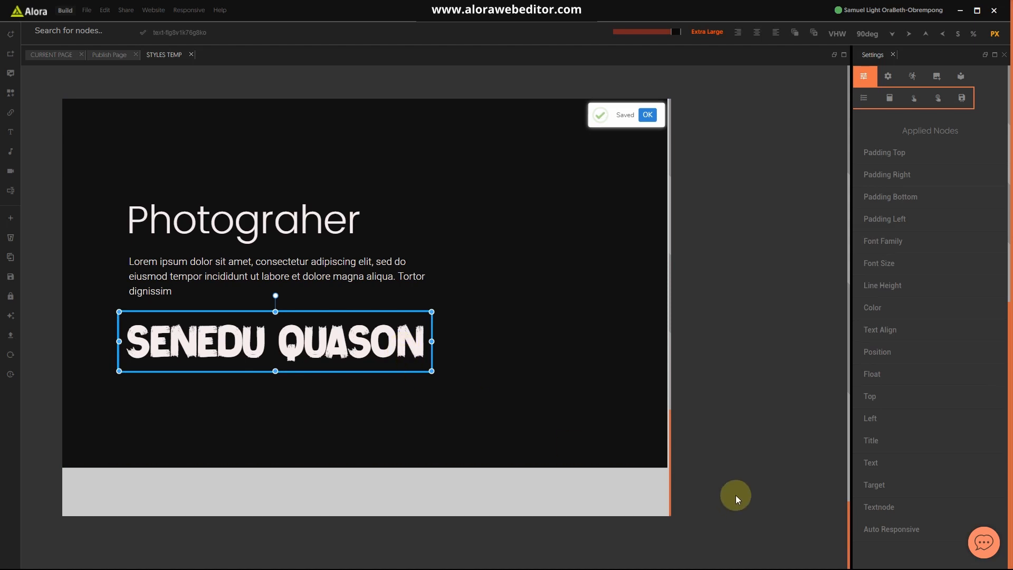
pyautogui.click(879, 269)
pyautogui.click(911, 288)
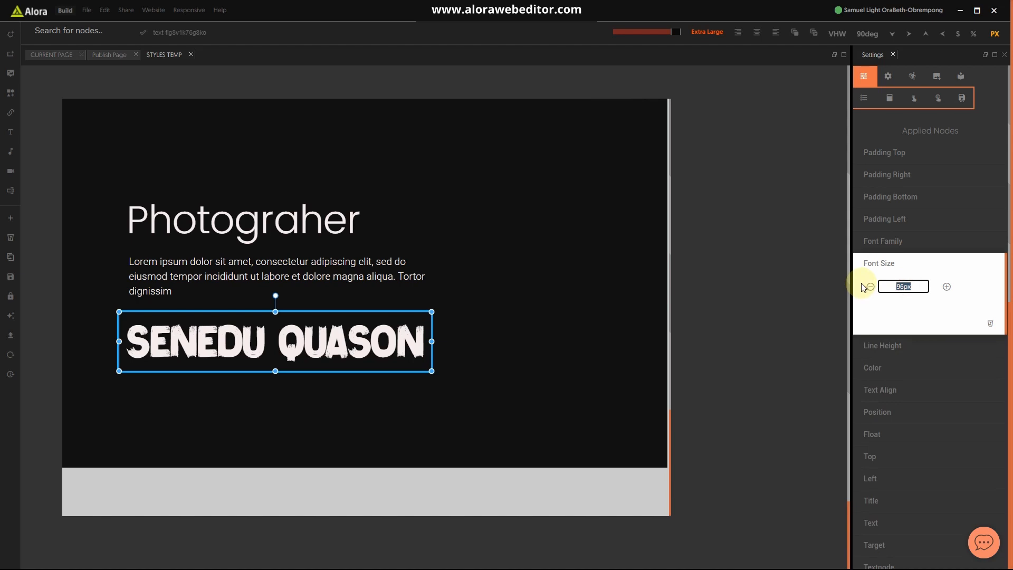
pyautogui.click(925, 264)
pyautogui.click(506, 272)
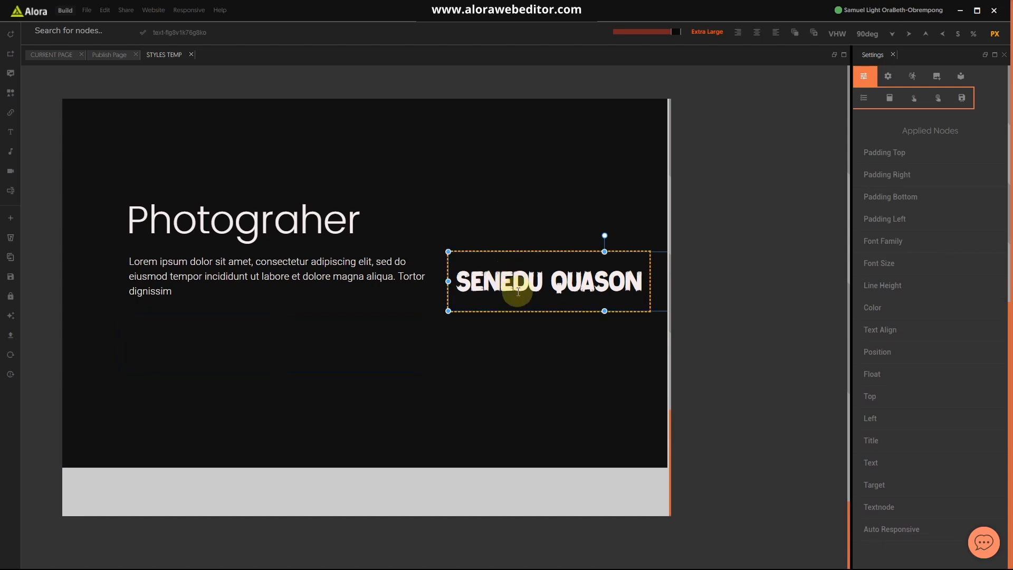
pyautogui.moveTo(527, 289); pyautogui.dragTo(202, 374)
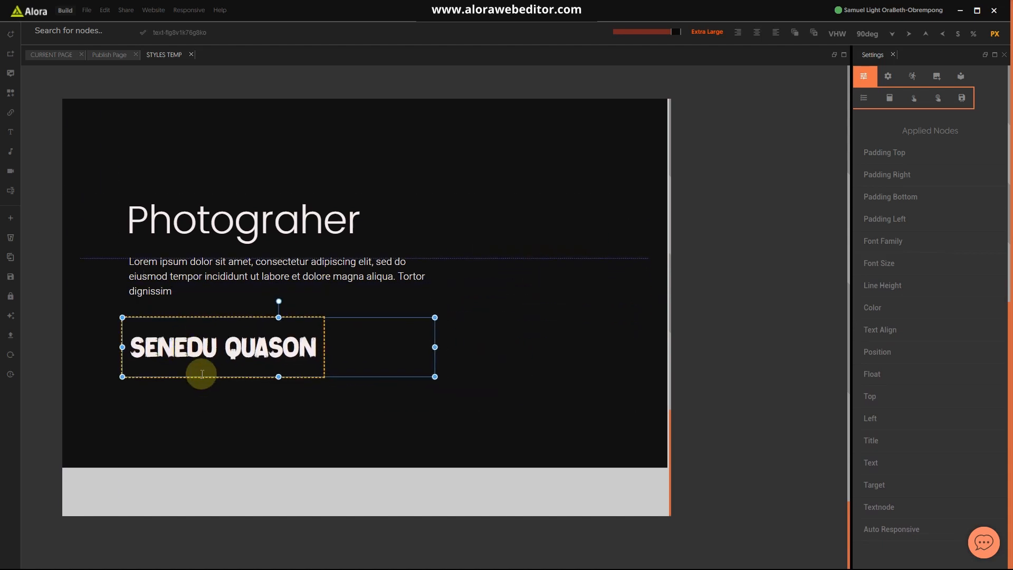
pyautogui.click(562, 334)
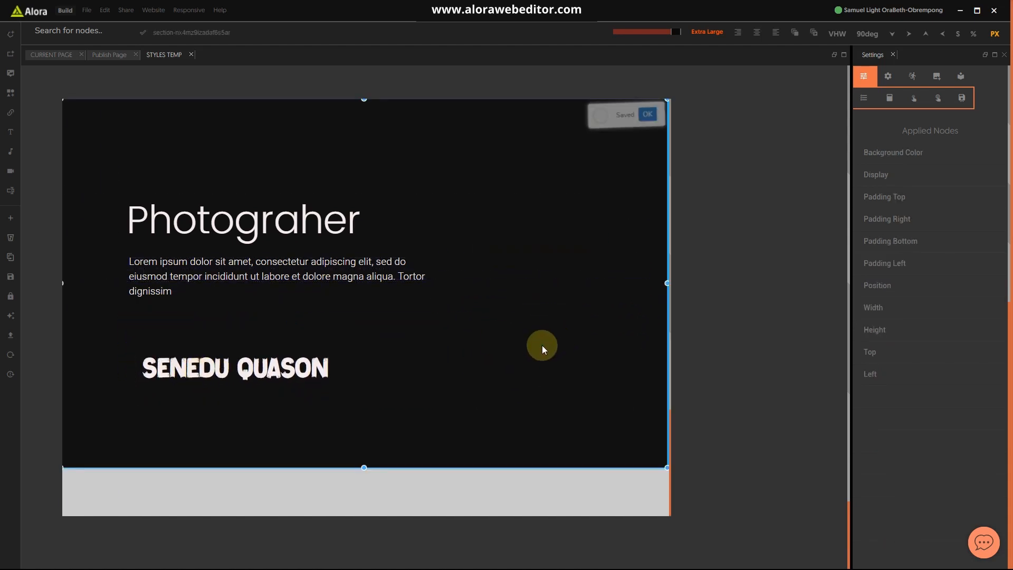
# Set the name heading's line height to 64 and move the heading up directly beneath the paragraph
pyautogui.click(355, 374)
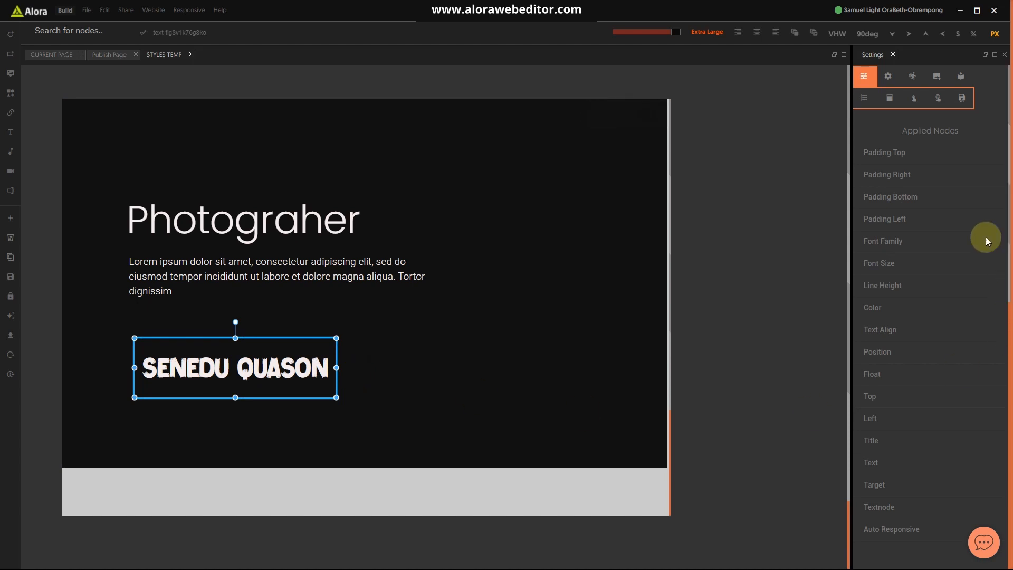
pyautogui.click(882, 285)
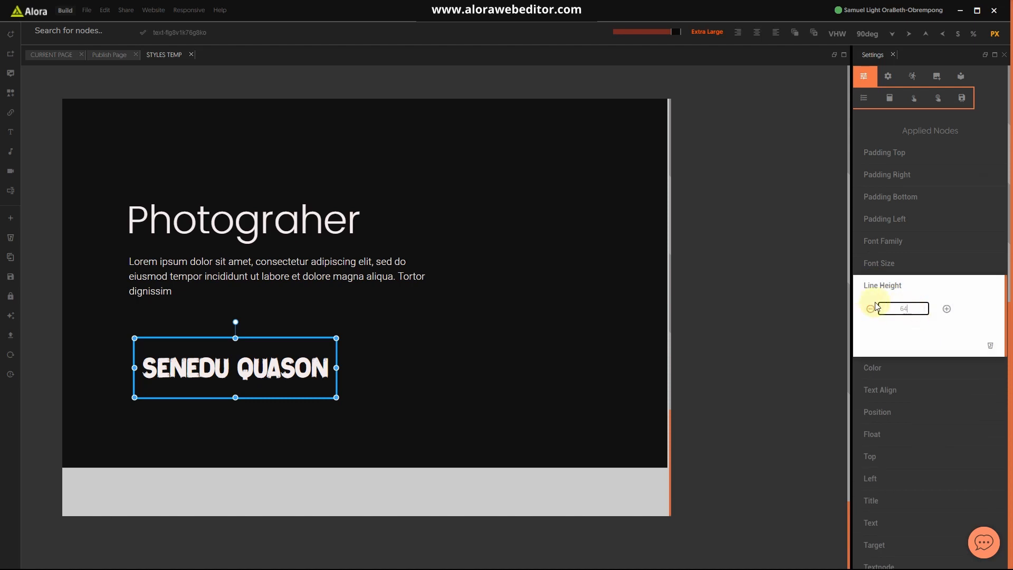
pyautogui.click(897, 288)
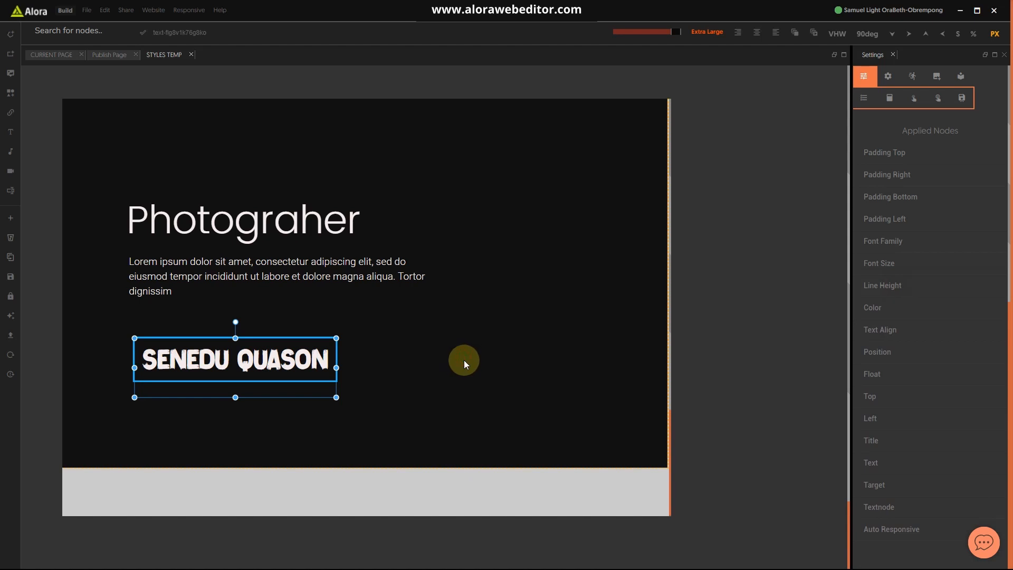
pyautogui.click(464, 360)
pyautogui.moveTo(249, 365); pyautogui.dragTo(208, 343)
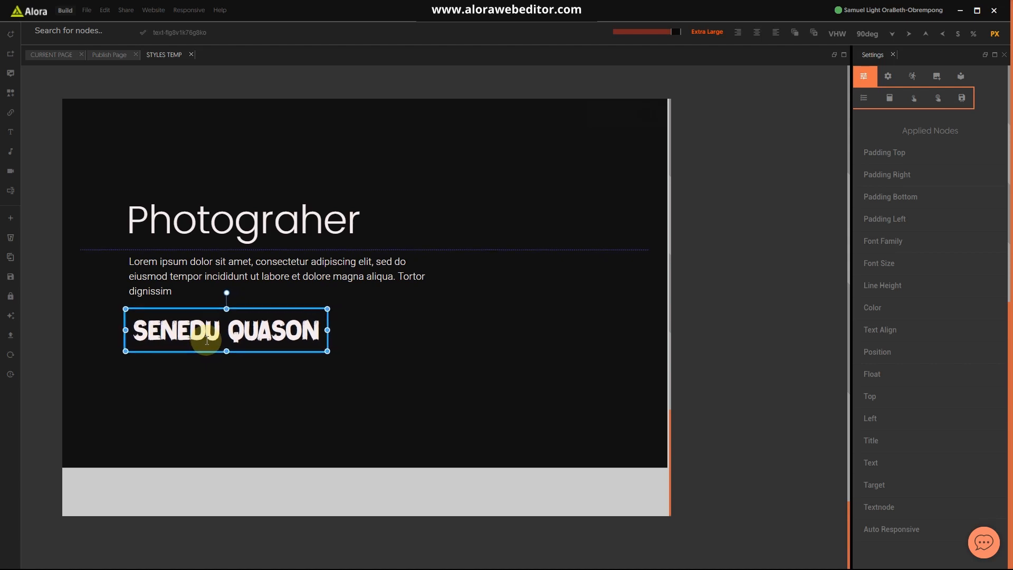
pyautogui.click(344, 413)
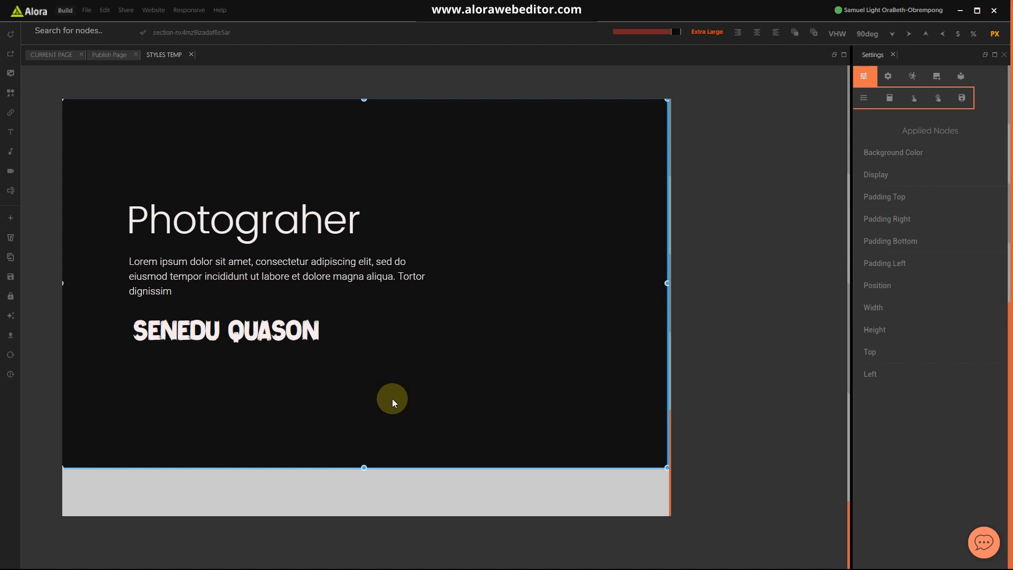
# With the name heading selected, switch to colors.txt in Notepad and copy the Text Color 1 value #c1b7b0
pyautogui.click(267, 332)
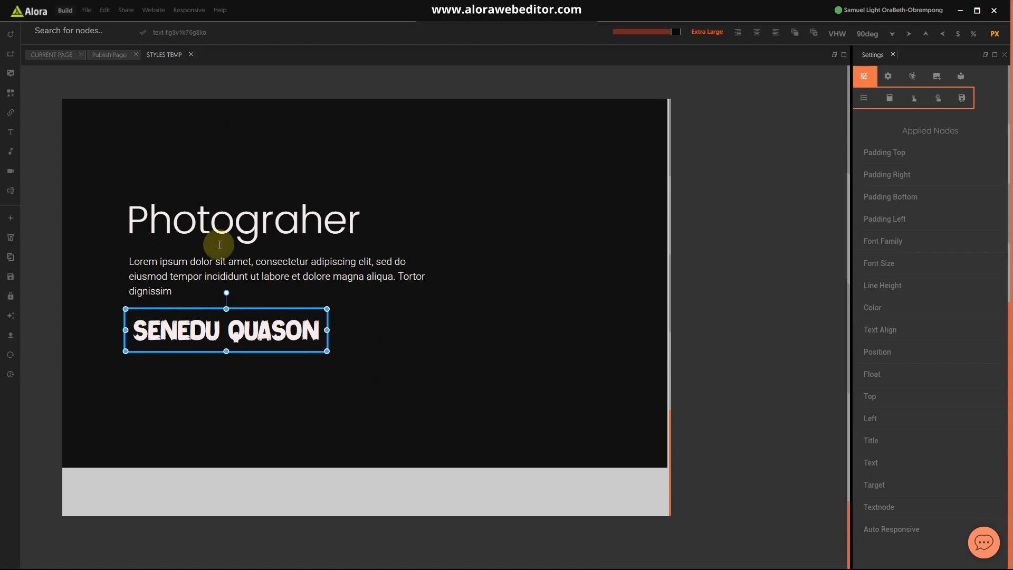
pyautogui.click(391, 392)
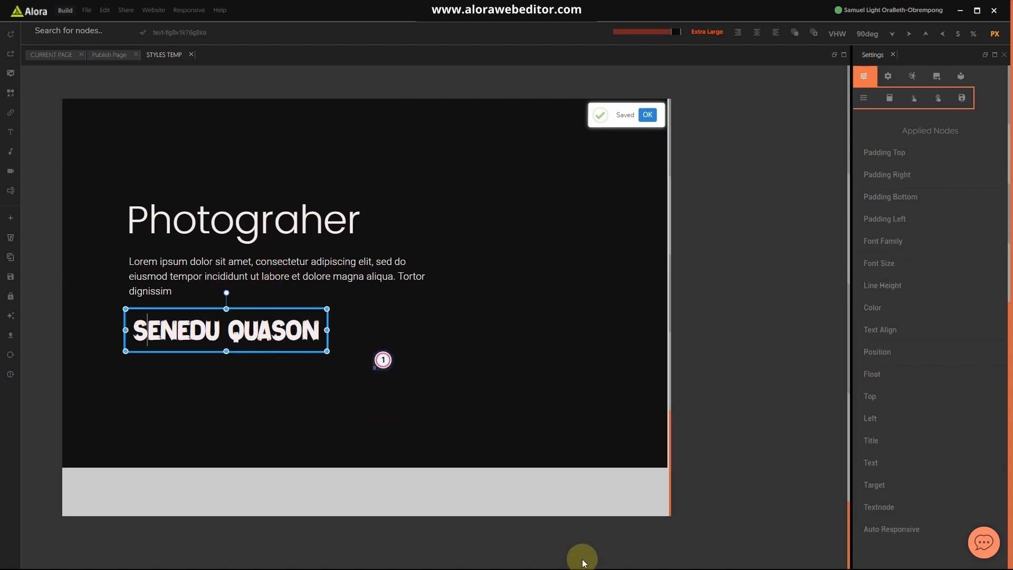
pyautogui.press('super')
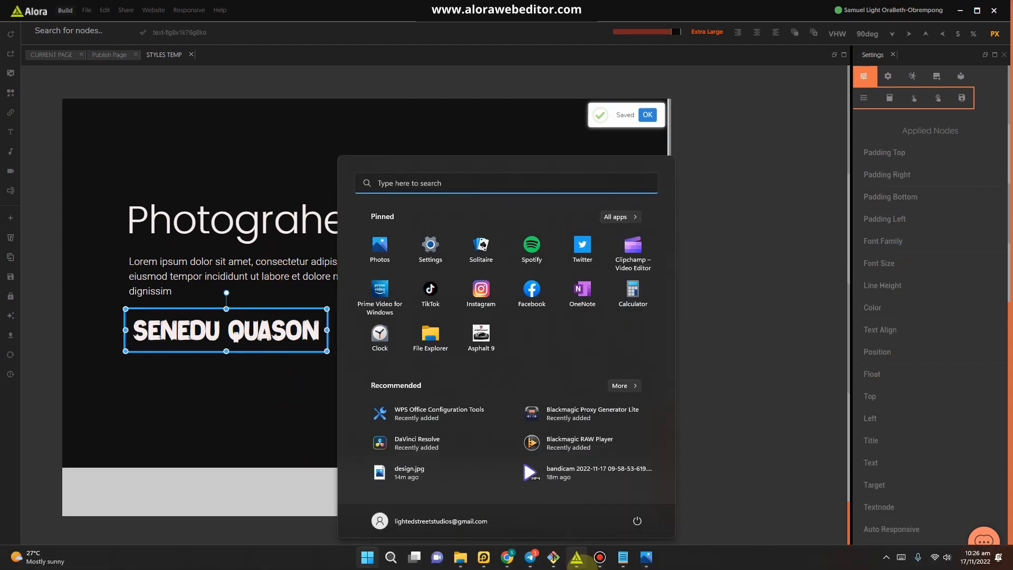
pyautogui.moveTo(623, 557)
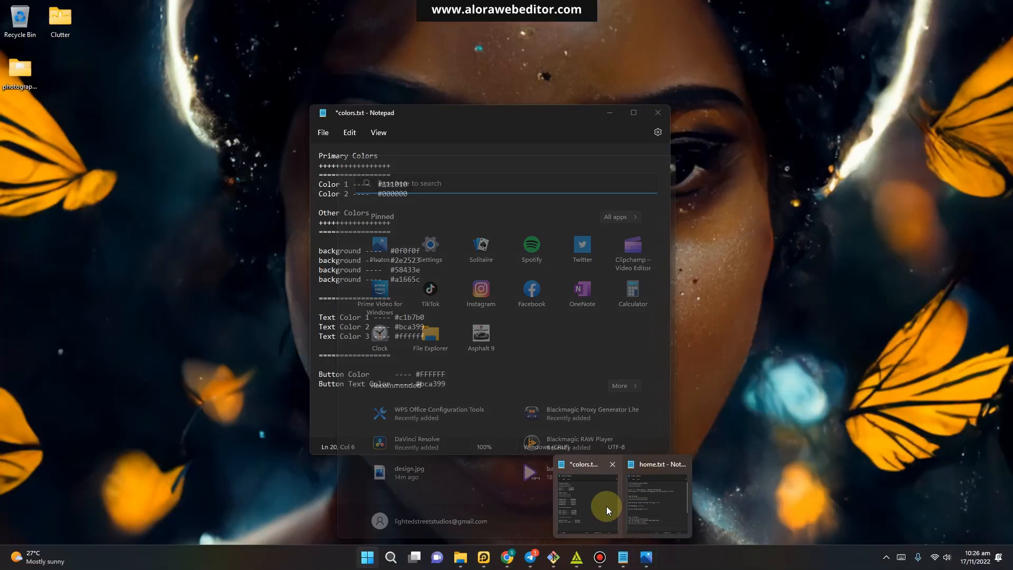
pyautogui.click(607, 506)
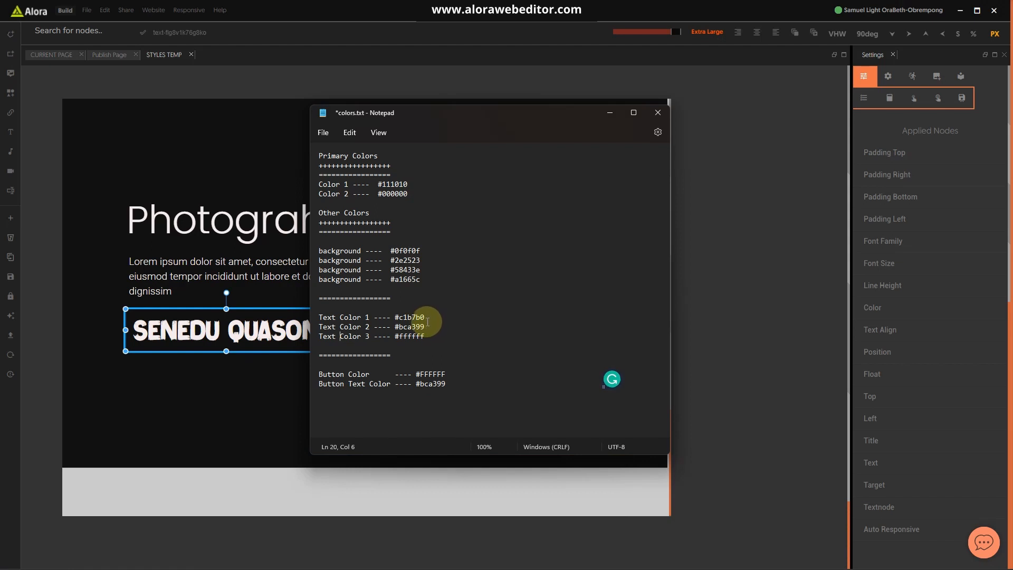
pyautogui.doubleClick(401, 317)
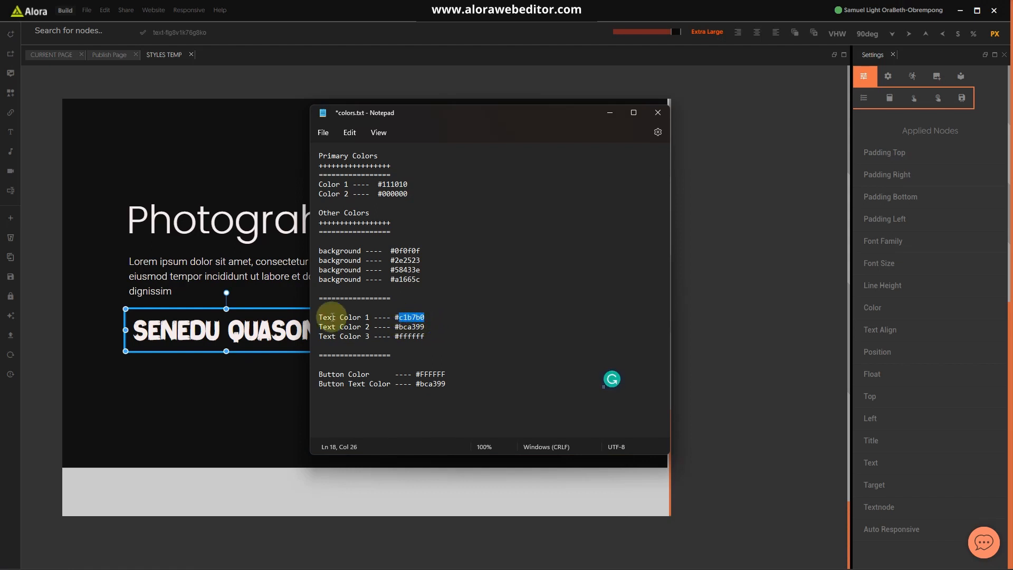
pyautogui.click(435, 316)
pyautogui.moveTo(435, 316); pyautogui.dragTo(395, 316)
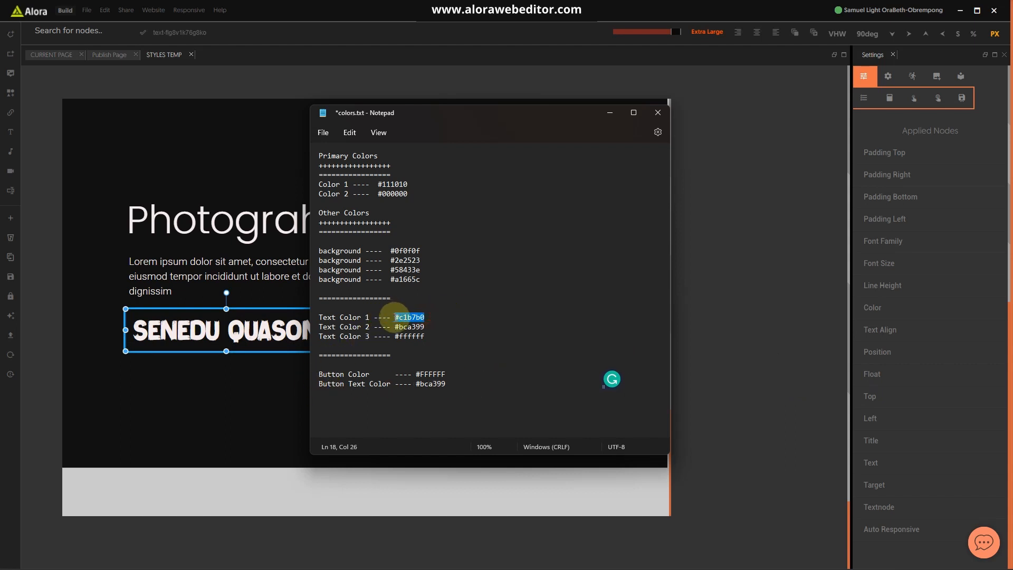
# Return to Alora and apply the copied colour #c1b7b0 to the name heading's text
pyautogui.click(886, 302)
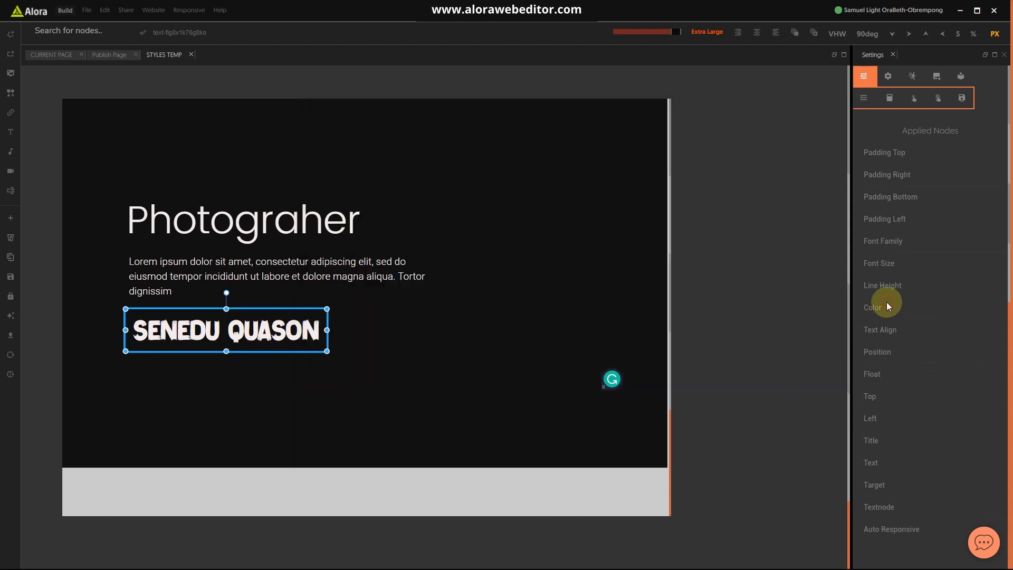
pyautogui.click(883, 314)
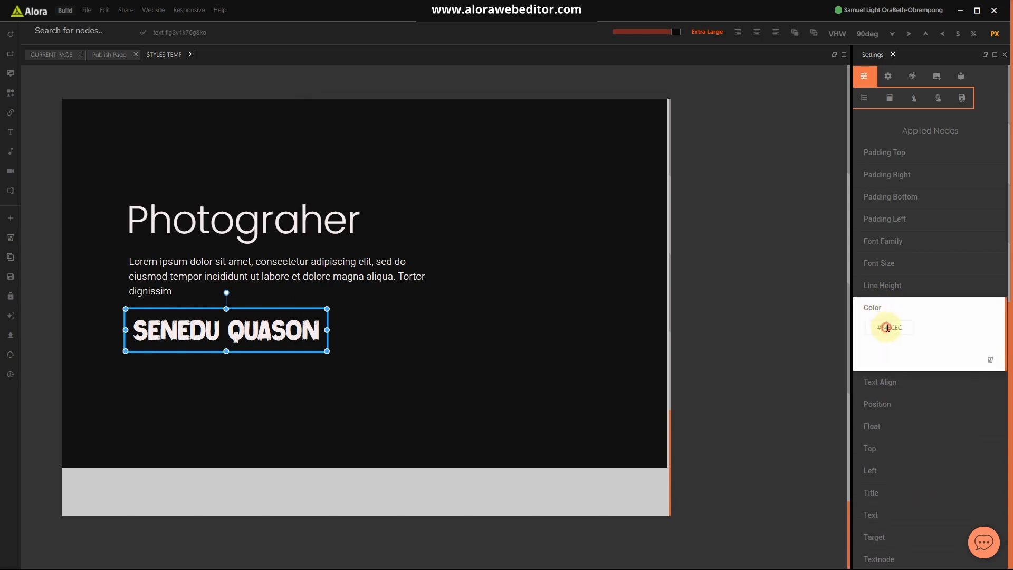
pyautogui.click(881, 325)
pyautogui.moveTo(934, 426); pyautogui.dragTo(887, 422)
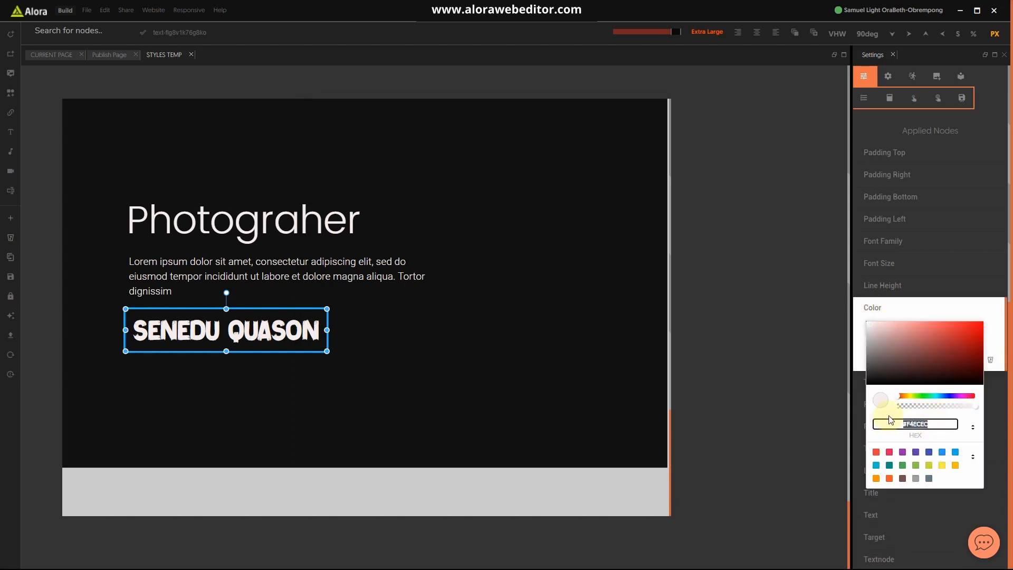
pyautogui.hotkey('ctrl', 'v')
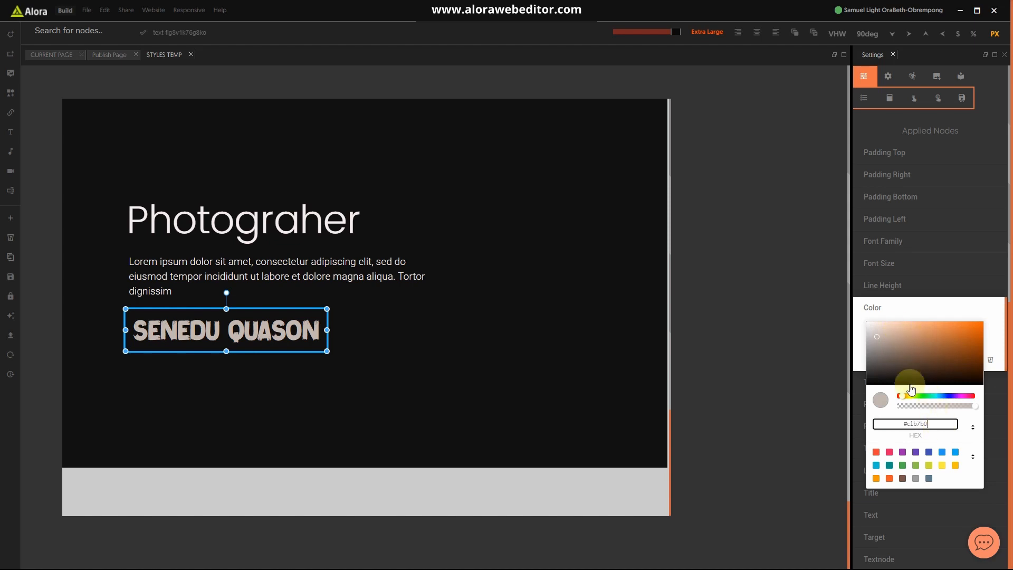
pyautogui.click(961, 437)
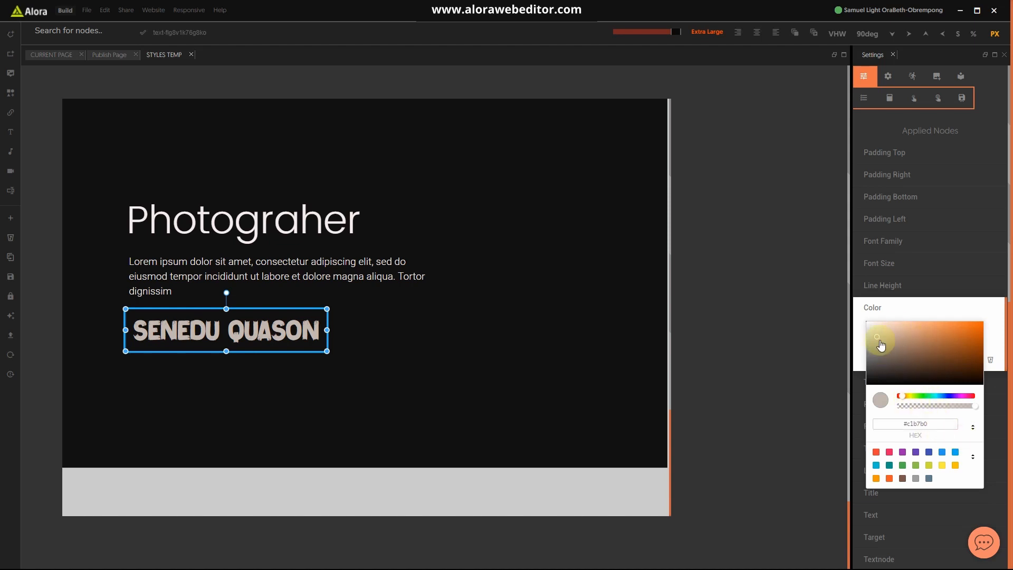
# Shift the name heading's text colour to a light cream, #FFF7DB
pyautogui.moveTo(913, 403); pyautogui.dragTo(908, 402)
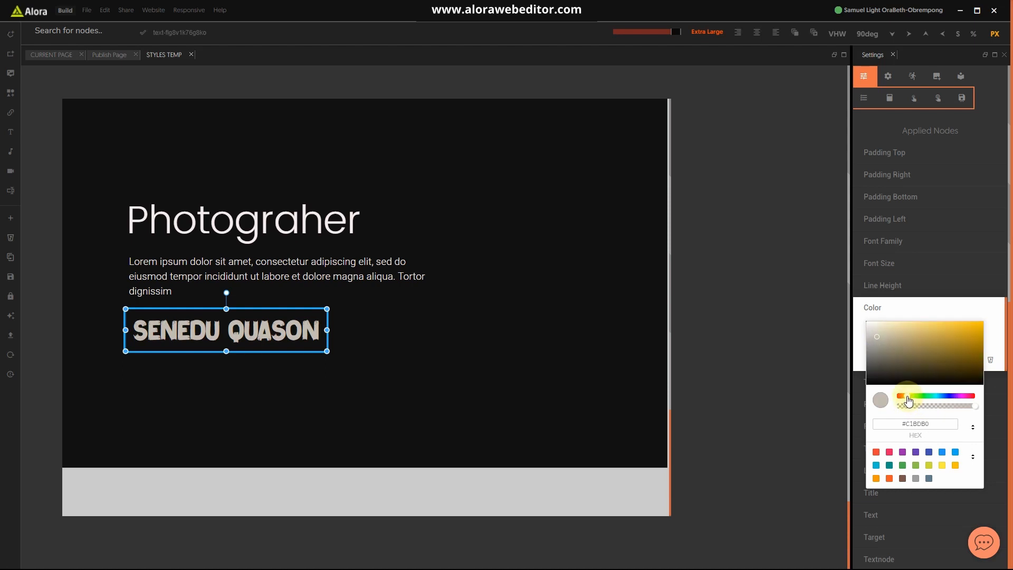
pyautogui.click(881, 337)
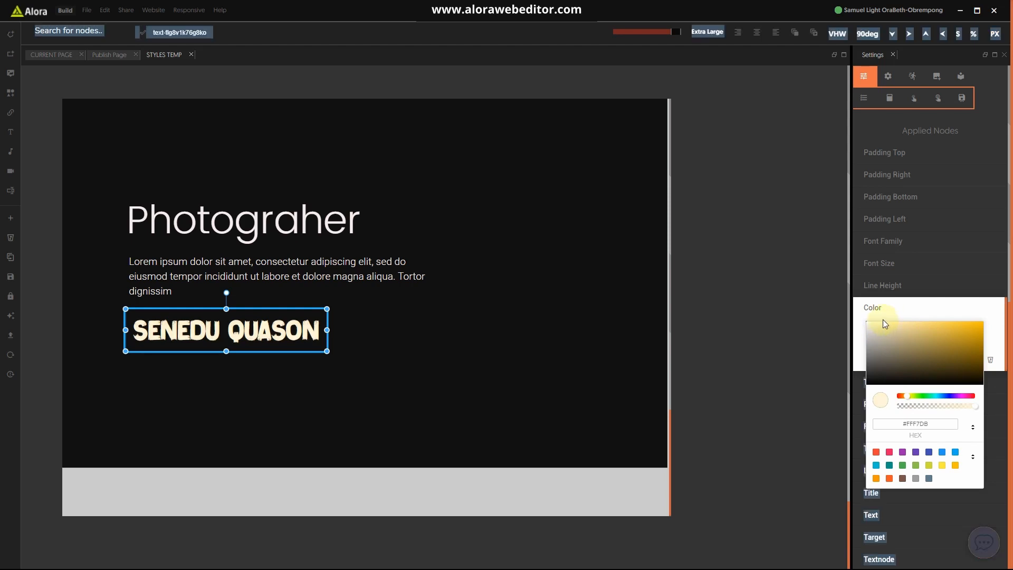
pyautogui.click(883, 319)
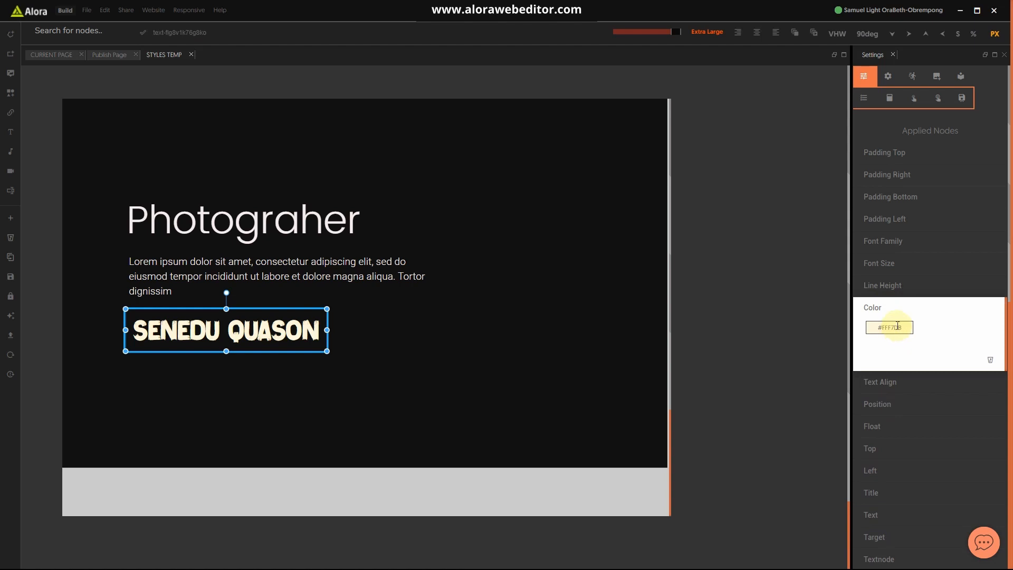
# Save the styles template and copy the name heading's text colour value #FFF7DB
pyautogui.hotkey('ctrl', 's')
pyautogui.click(883, 311)
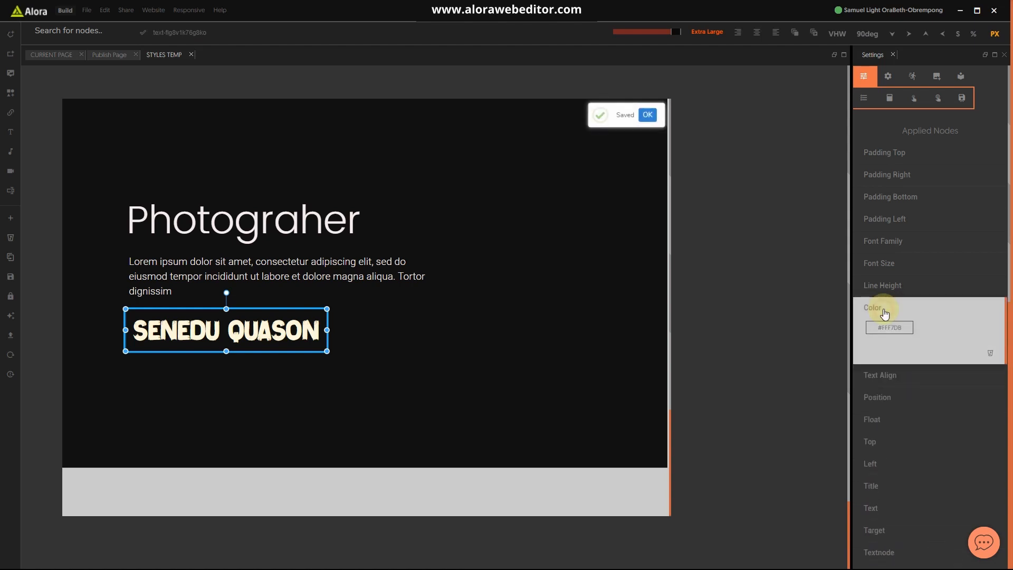
pyautogui.click(910, 328)
pyautogui.click(938, 424)
pyautogui.moveTo(938, 425); pyautogui.dragTo(898, 428)
pyautogui.hotkey('ctrl', 'c')
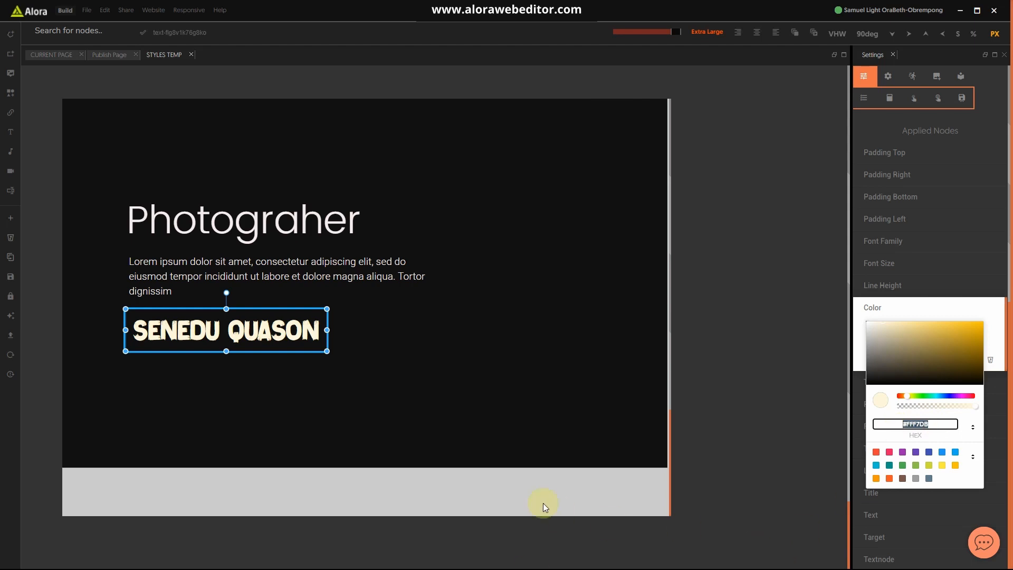
# Switch to colors.txt in Notepad, replace the Text Color 1 value with #FFF7DB, and save the file
pyautogui.press('super')
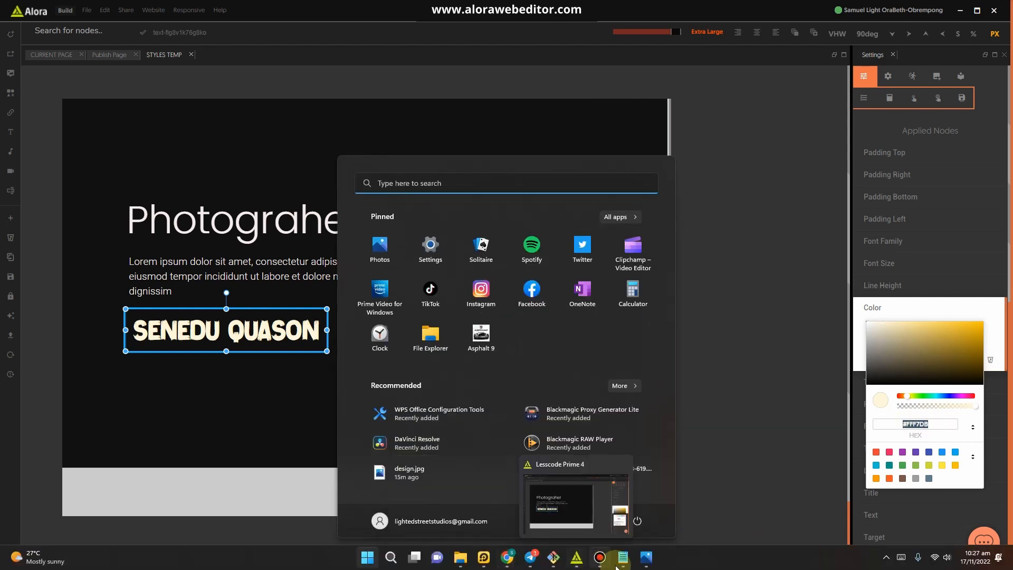
pyautogui.moveTo(622, 557)
pyautogui.click(609, 522)
pyautogui.moveTo(431, 315); pyautogui.dragTo(395, 316)
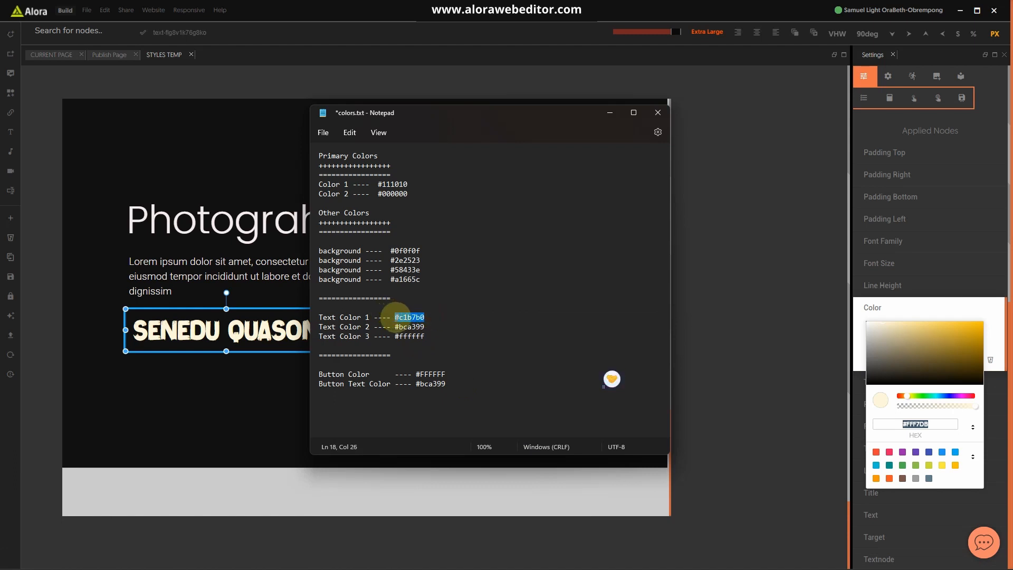
pyautogui.hotkey('ctrl', 'v')
pyautogui.click(473, 336)
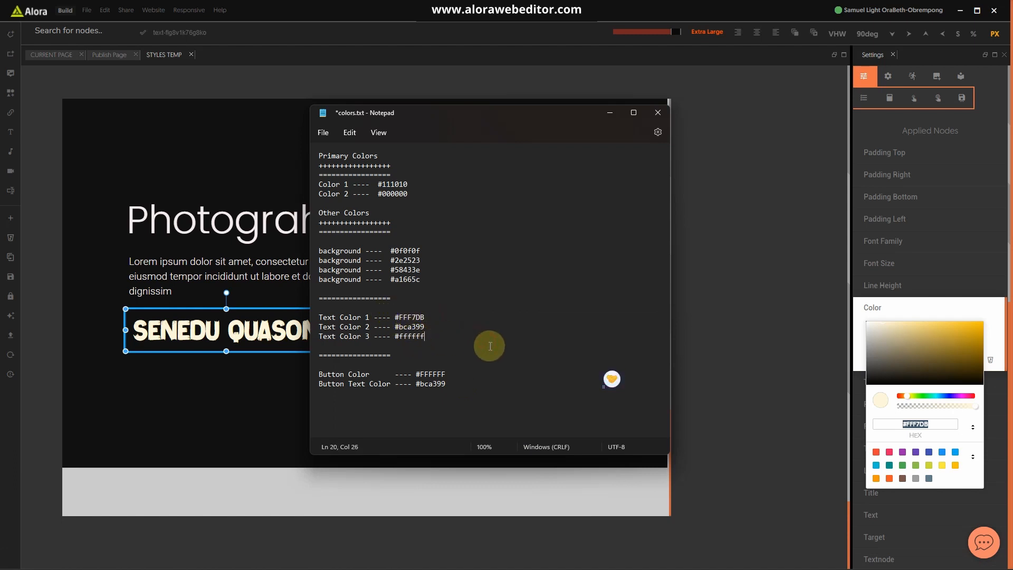
pyautogui.hotkey('ctrl', 's')
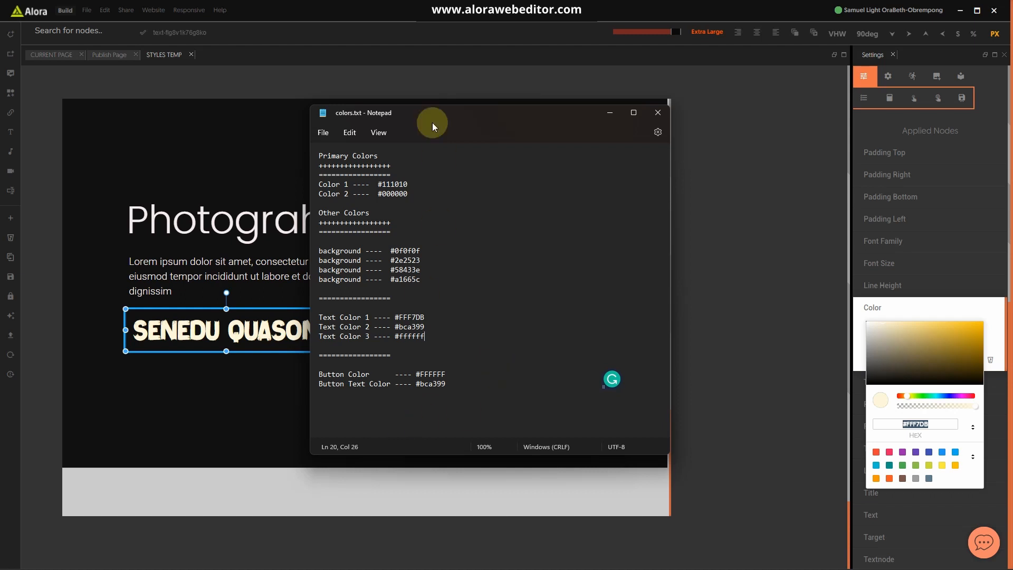
# Select the dark section in Alora, copy the first background value #0f0f0f from colors.txt in Notepad, and return to Alora
pyautogui.click(97, 255)
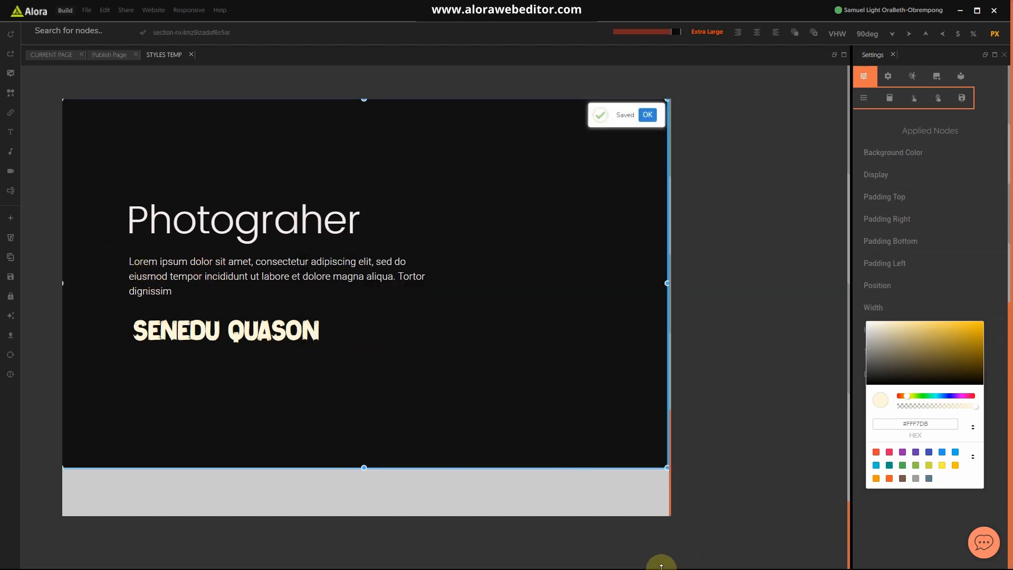
pyautogui.press('super')
pyautogui.moveTo(653, 567)
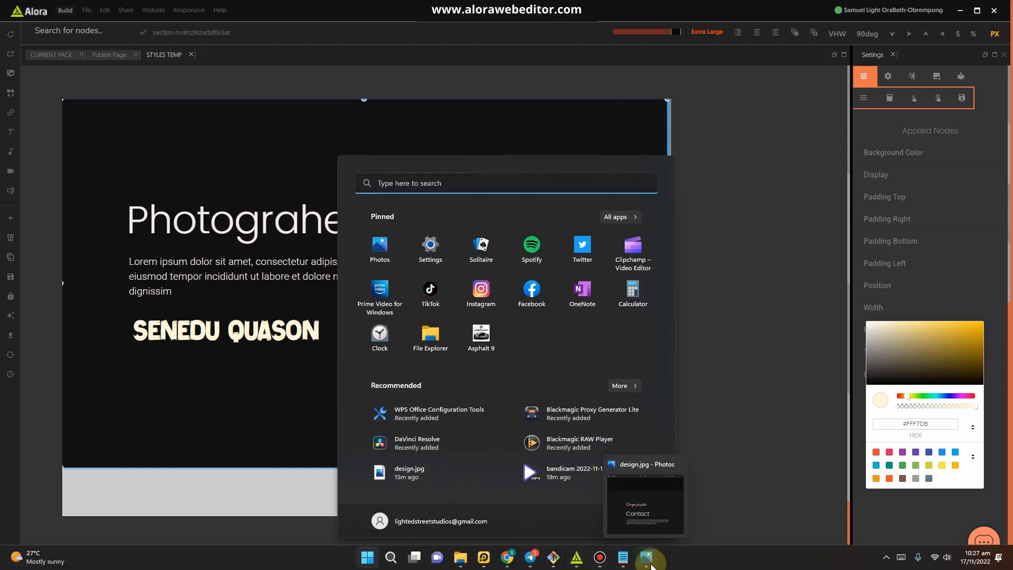
pyautogui.click(597, 501)
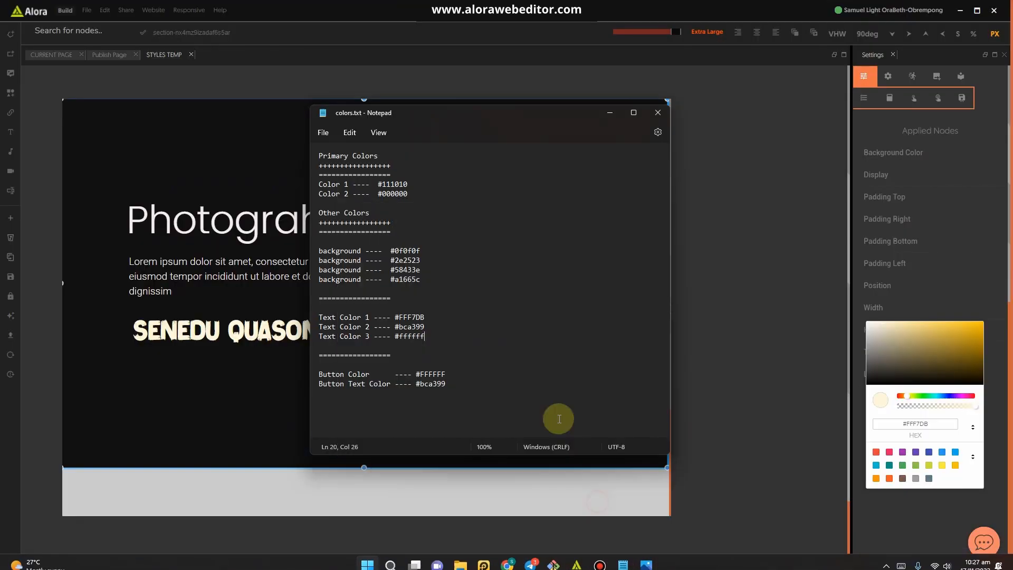
pyautogui.doubleClick(404, 250)
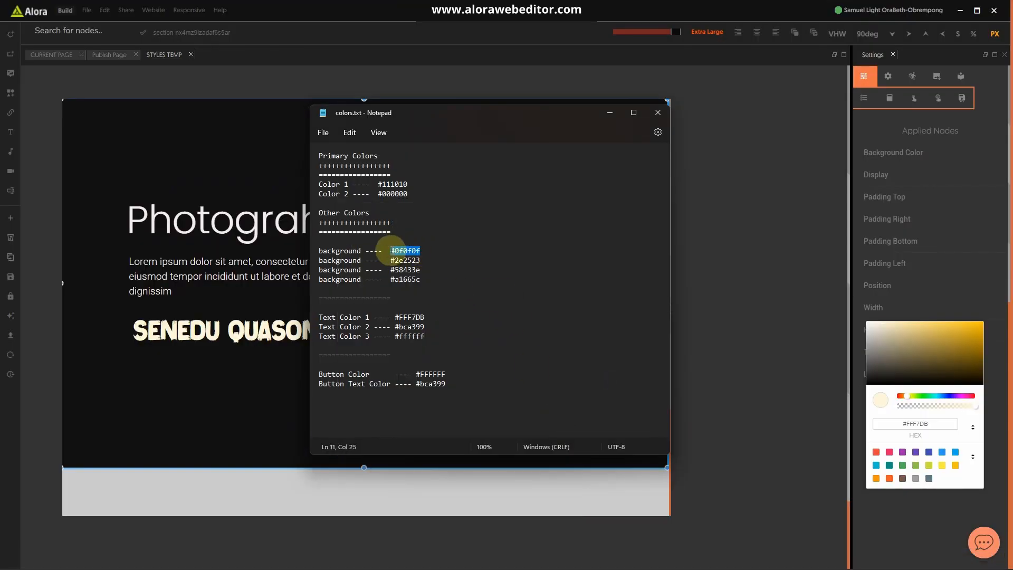
pyautogui.click(258, 413)
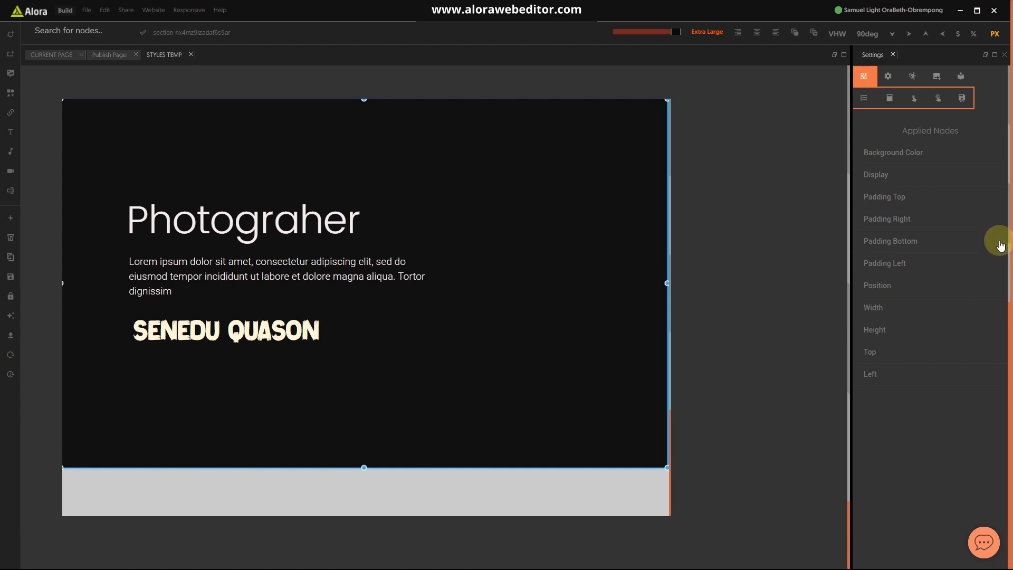
# Set the dark section's background colour to #0f0f0f and save the template
pyautogui.click(916, 150)
pyautogui.click(900, 173)
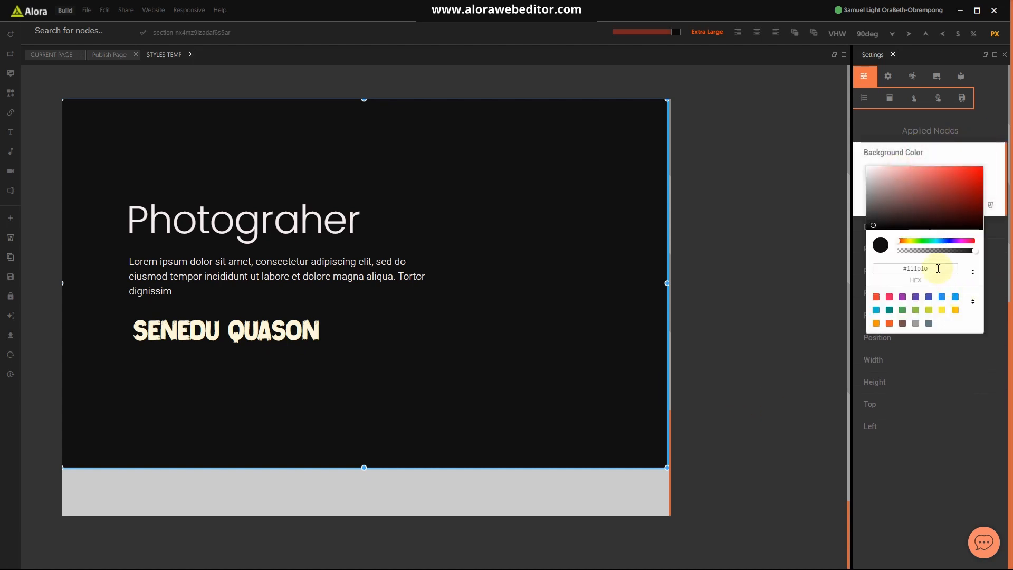
pyautogui.click(899, 172)
pyautogui.moveTo(930, 268); pyautogui.dragTo(906, 268)
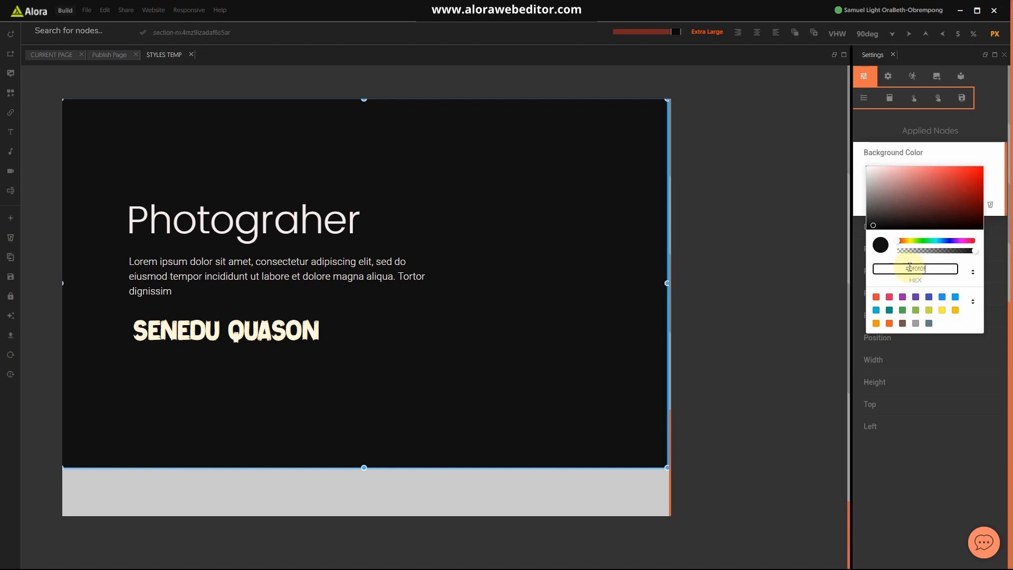
pyautogui.click(930, 154)
pyautogui.click(629, 290)
pyautogui.hotkey('ctrl', 's')
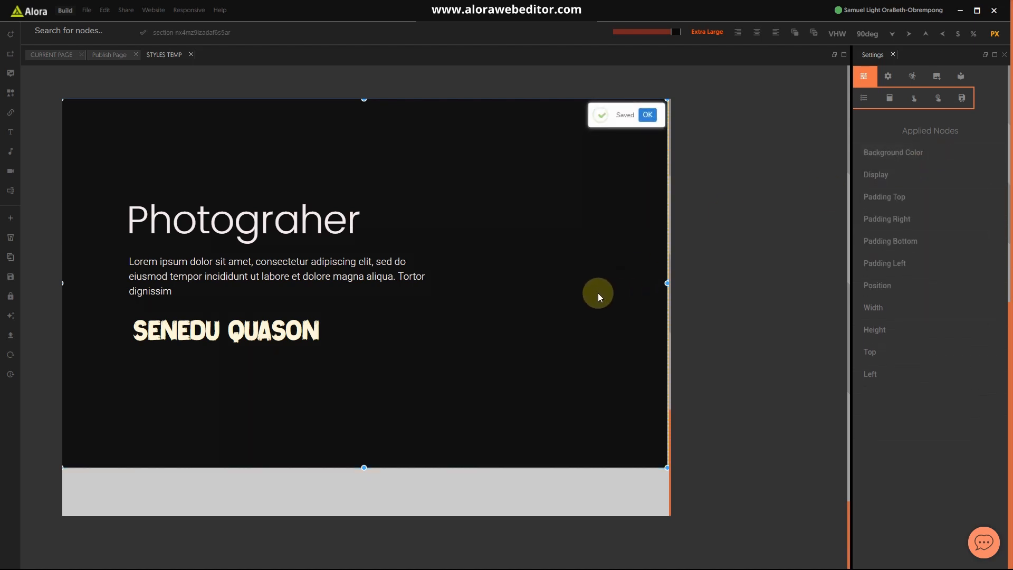
# Select the thin empty section directly below the dark section and extend its height downward
pyautogui.click(273, 329)
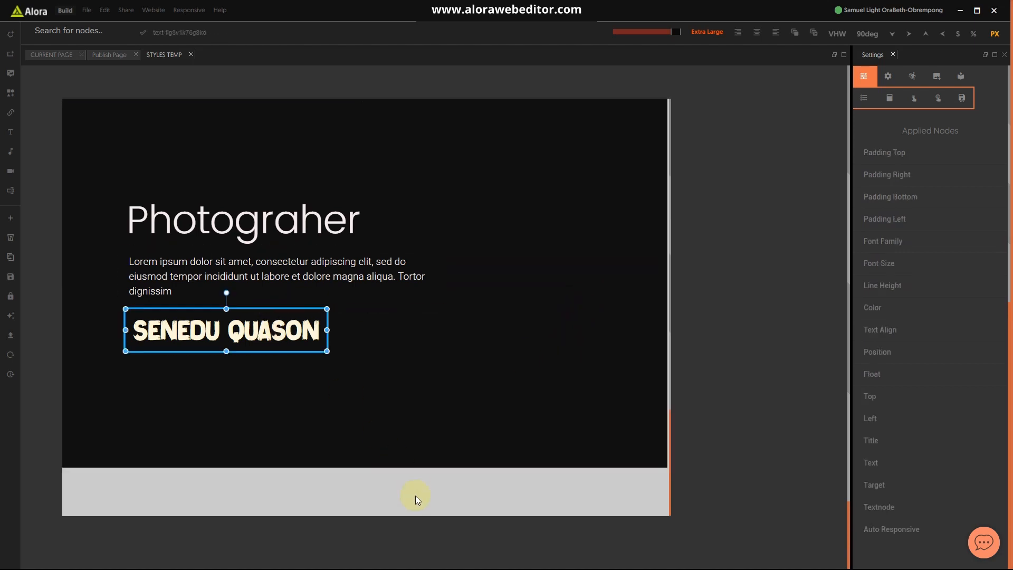
pyautogui.click(406, 469)
pyautogui.scroll(-3, 403, 334)
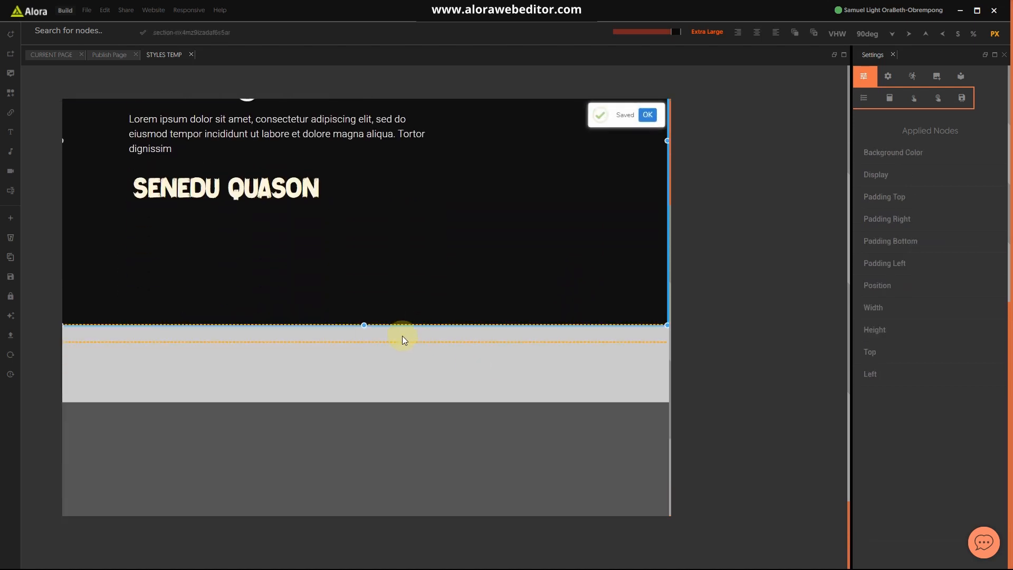
pyautogui.click(402, 334)
pyautogui.moveTo(364, 341); pyautogui.dragTo(365, 421)
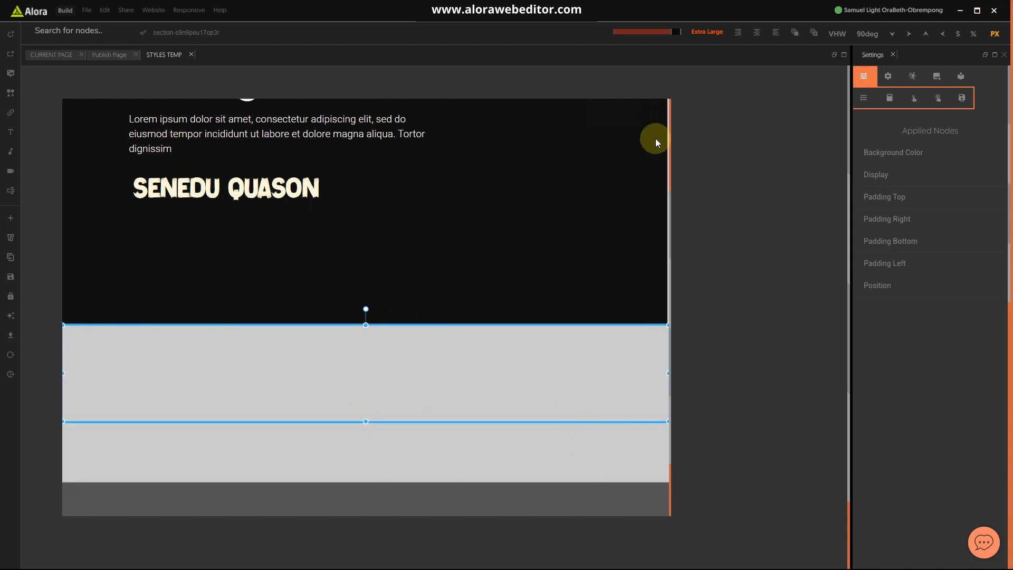
# Open the lower section's background colour setting, switch to colors.txt in Notepad, and copy the third background value #58433e
pyautogui.click(893, 153)
pyautogui.click(903, 178)
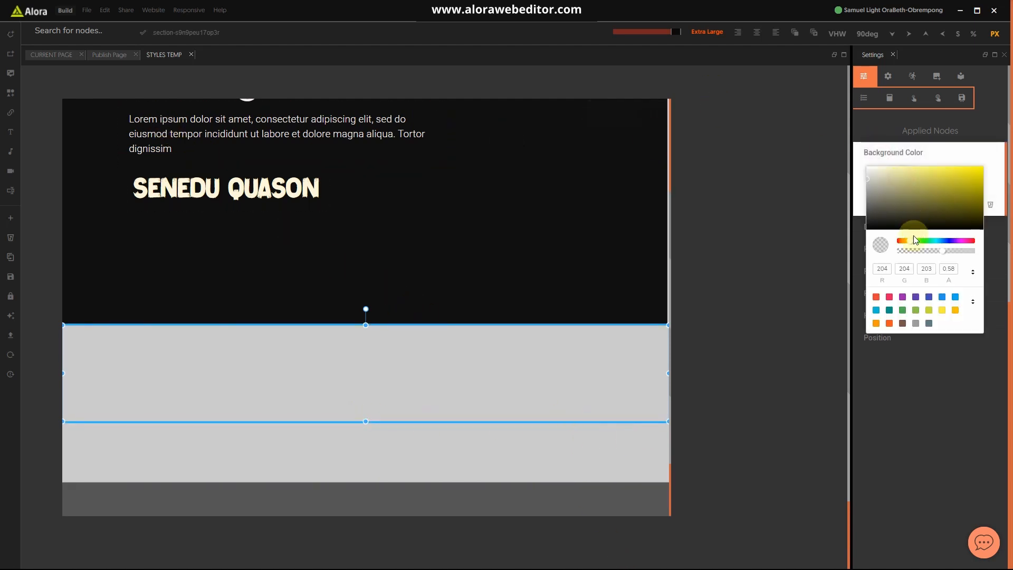
pyautogui.click(985, 261)
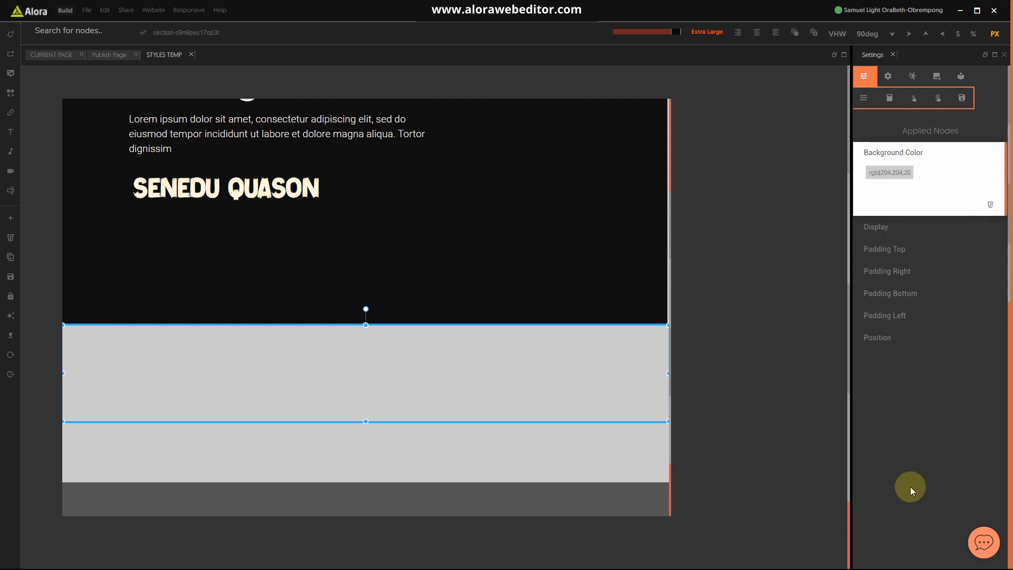
pyautogui.press('super')
pyautogui.moveTo(624, 563)
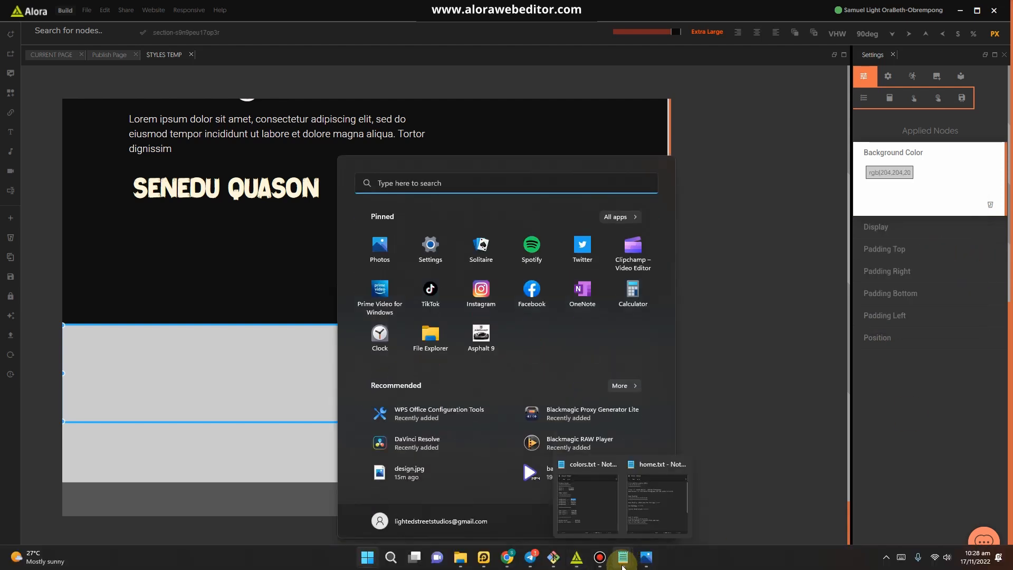
pyautogui.click(584, 503)
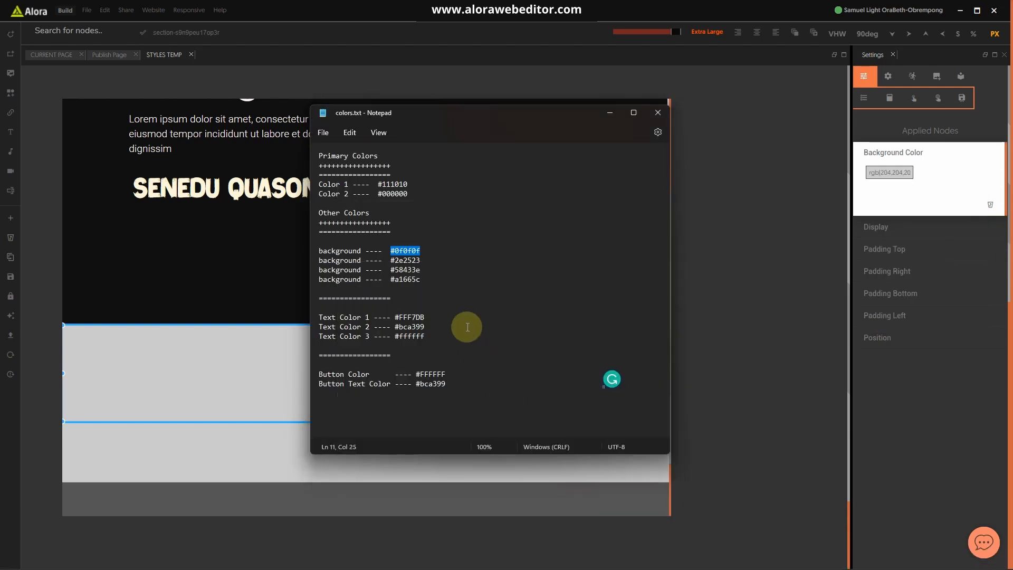
pyautogui.moveTo(420, 269); pyautogui.dragTo(391, 270)
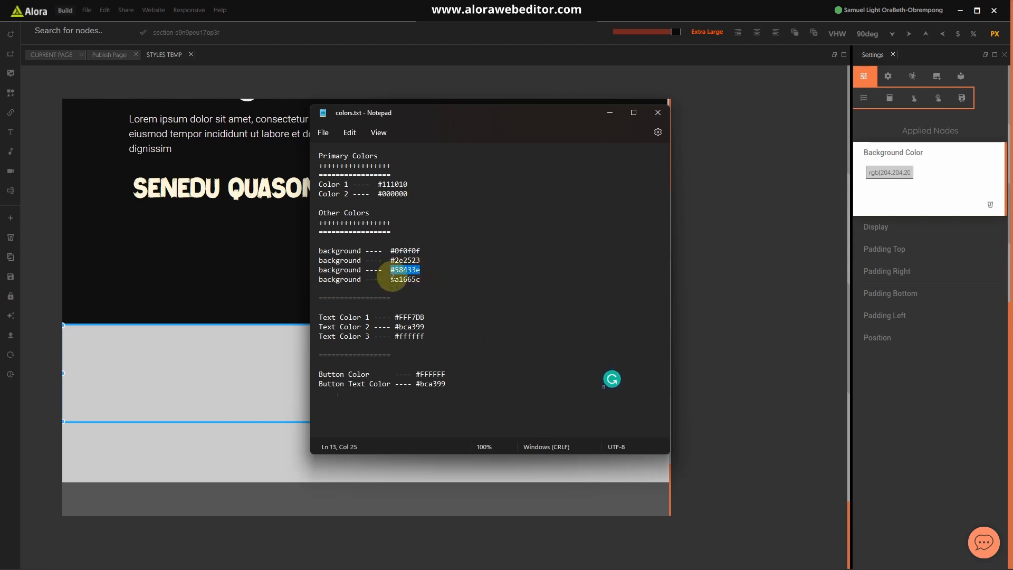
# Return to Alora, set the lower section's background to fully opaque #58433e, and save the template
pyautogui.click(903, 175)
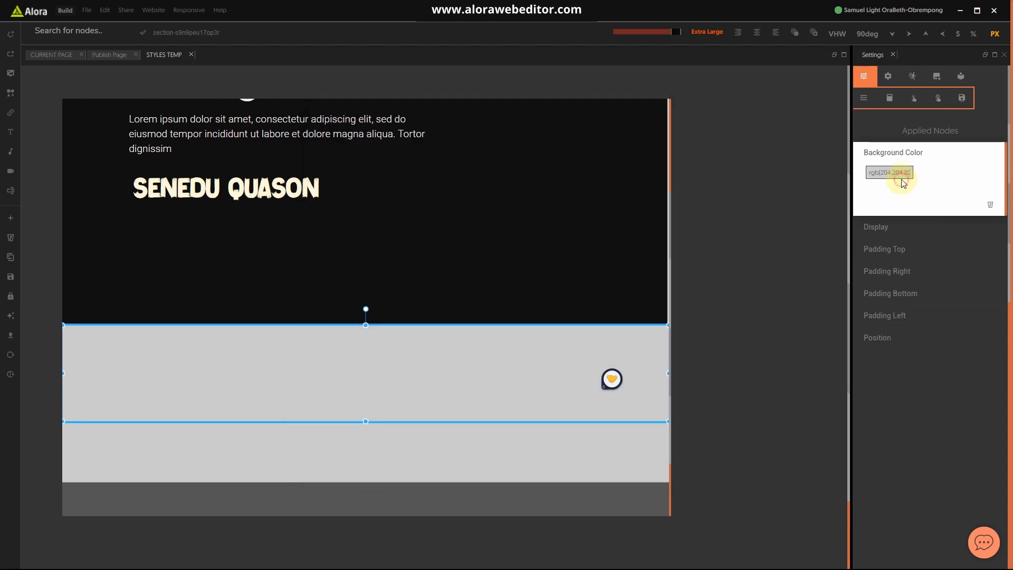
pyautogui.moveTo(947, 252); pyautogui.dragTo(977, 252)
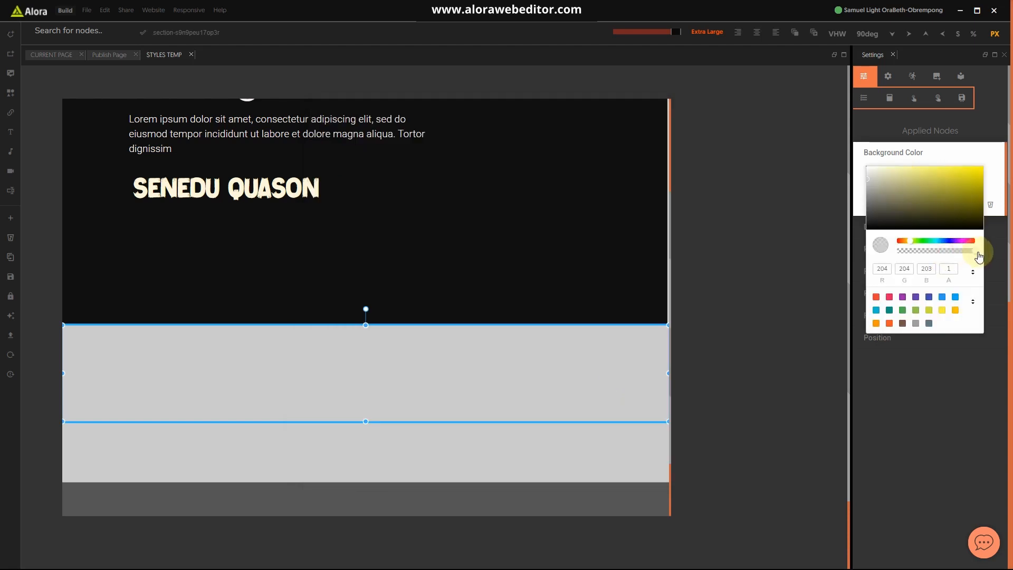
pyautogui.click(973, 273)
pyautogui.click(974, 273)
pyautogui.doubleClick(890, 270)
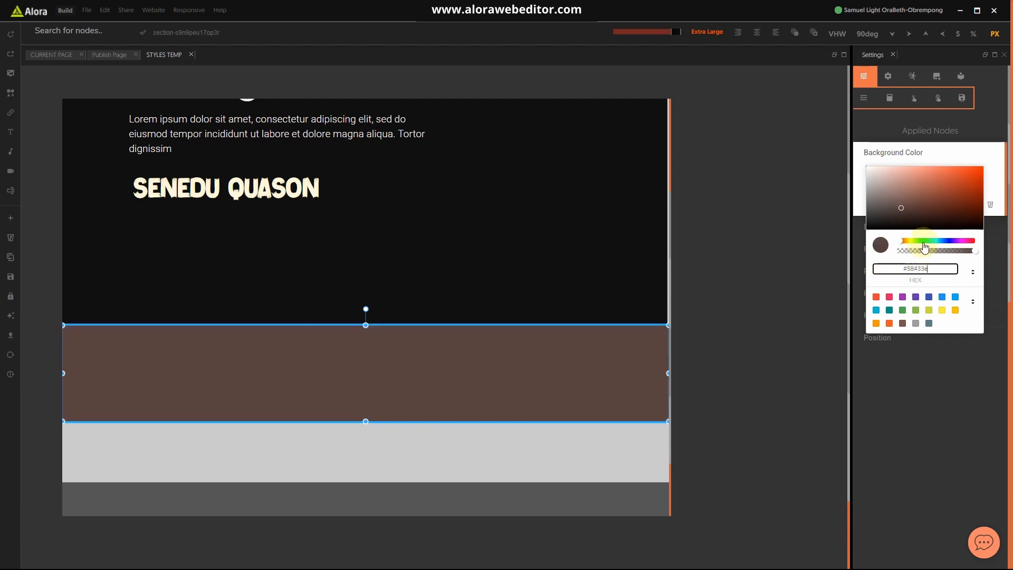
pyautogui.click(916, 154)
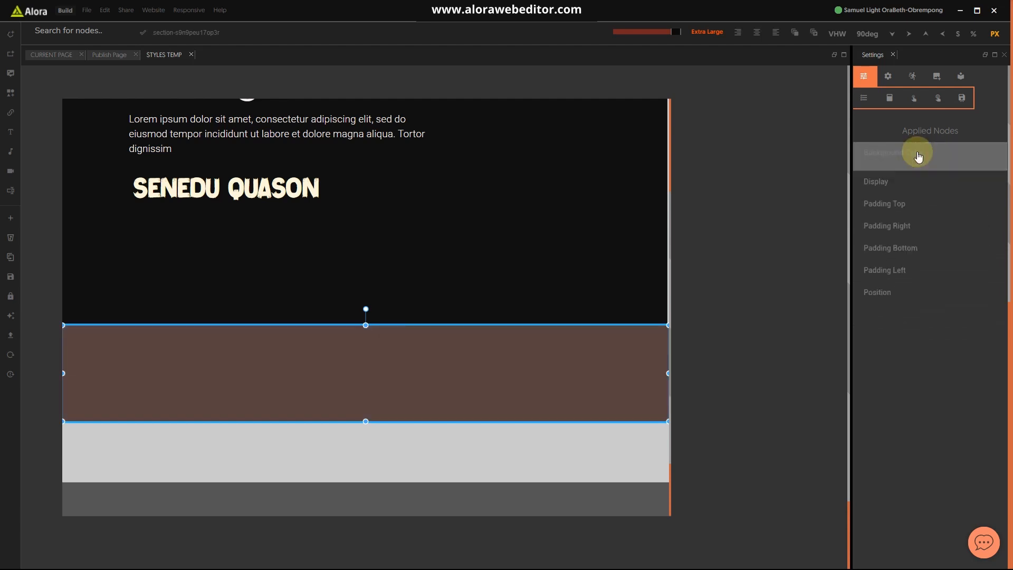
pyautogui.hotkey('ctrl', 's')
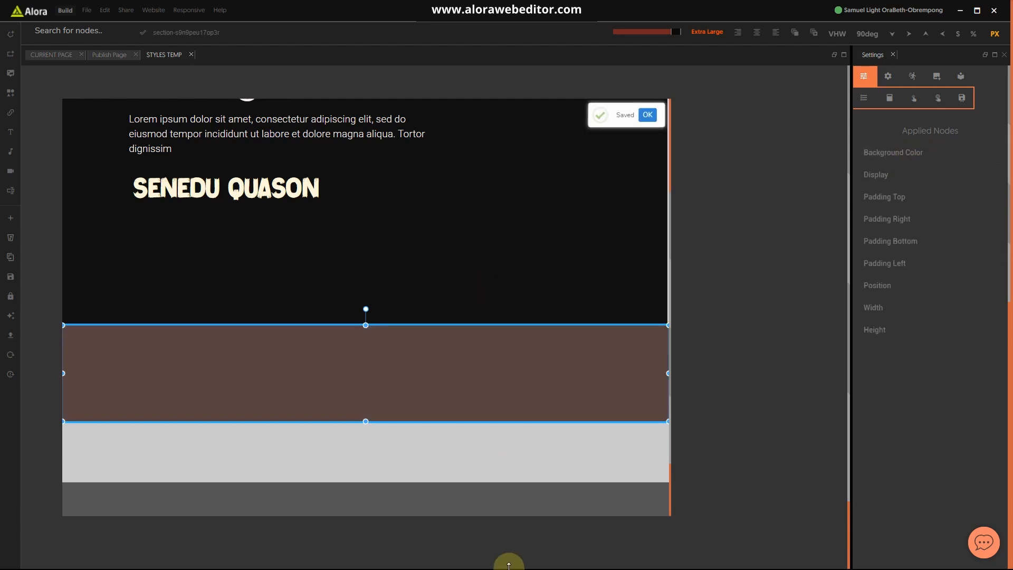
# Switch to colors.txt in Notepad, copy the second background value #2e2523, and return to the lower section in Alora
pyautogui.press('super')
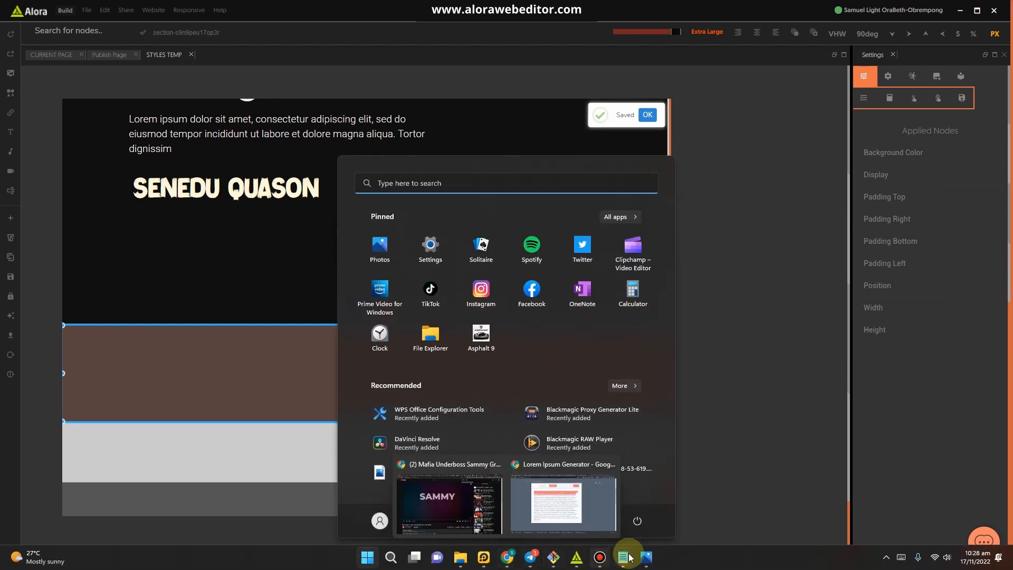
pyautogui.moveTo(623, 554)
pyautogui.click(576, 507)
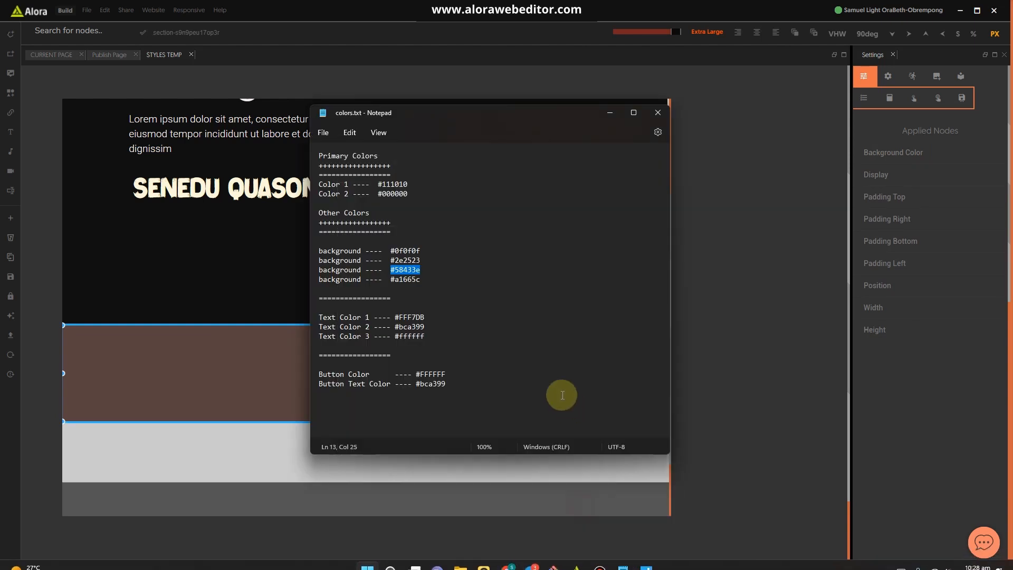
pyautogui.moveTo(424, 260); pyautogui.dragTo(391, 259)
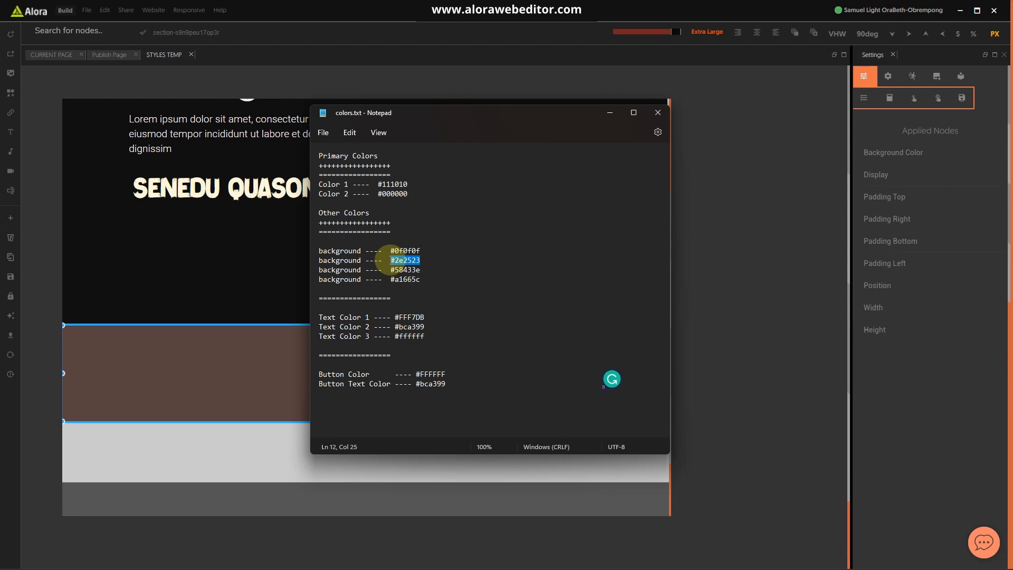
pyautogui.click(237, 383)
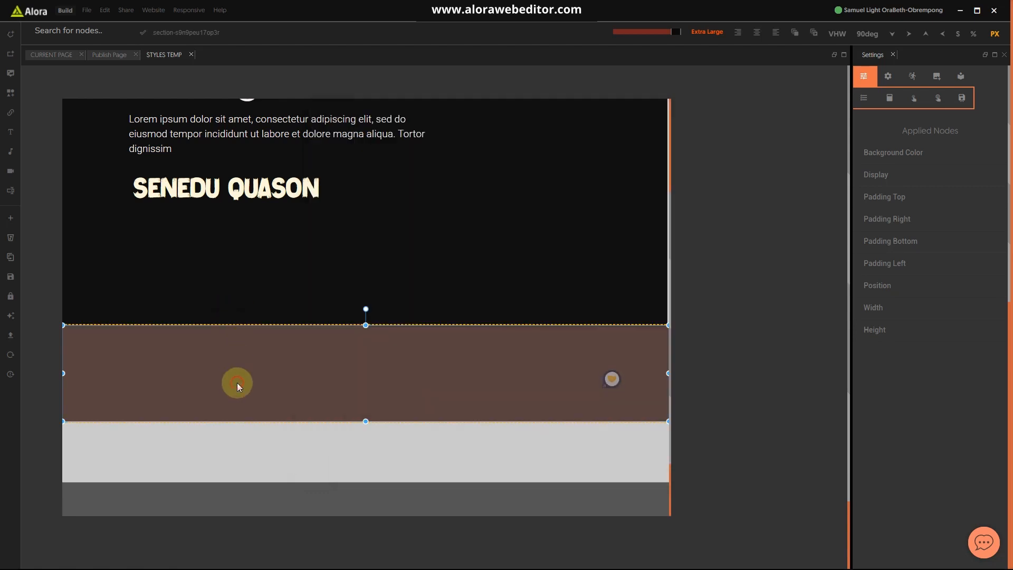
# Set the lower section's background colour to #2e2523 and save the template
pyautogui.click(896, 156)
pyautogui.click(889, 170)
pyautogui.click(856, 271)
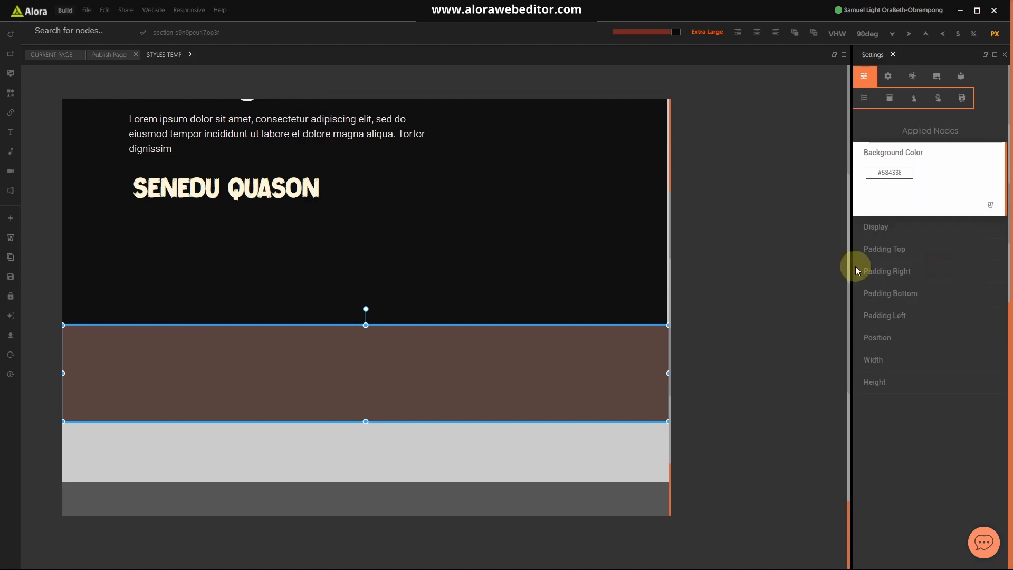
pyautogui.click(897, 173)
pyautogui.doubleClick(908, 269)
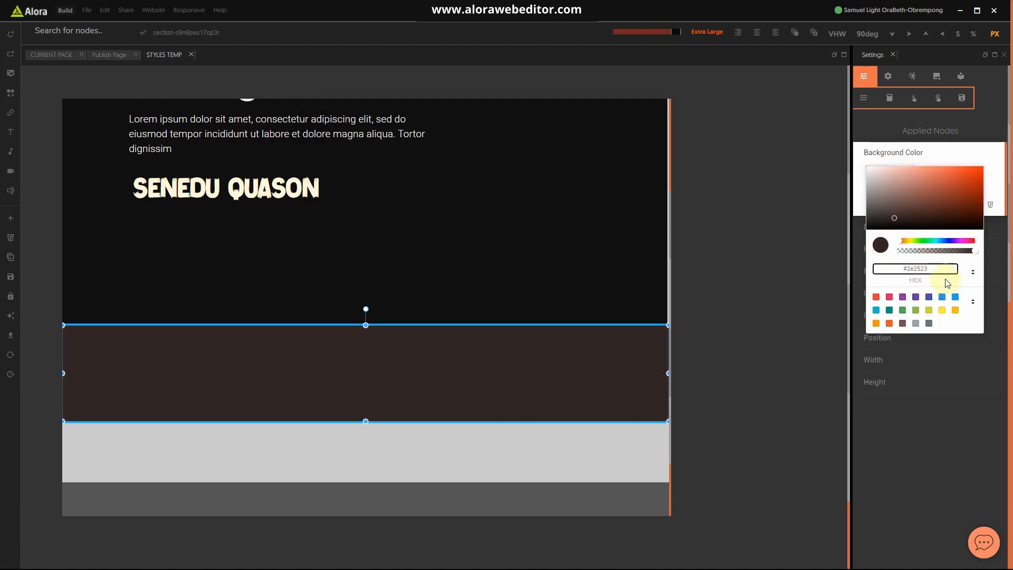
pyautogui.click(923, 152)
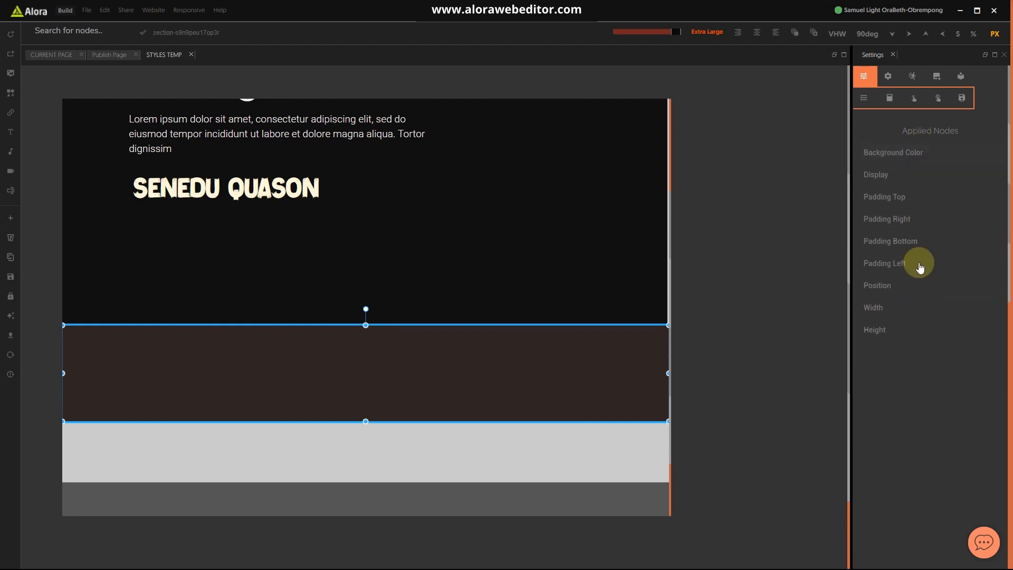
pyautogui.click(600, 250)
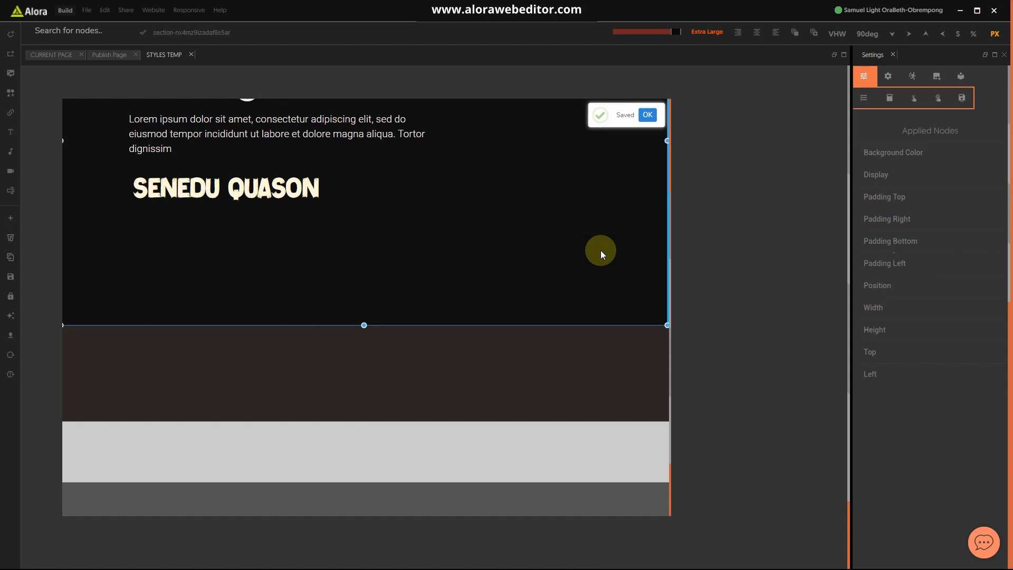
# Select the Photograher heading and include Text Align among the properties saved in its user action
pyautogui.scroll(1, 575, 244)
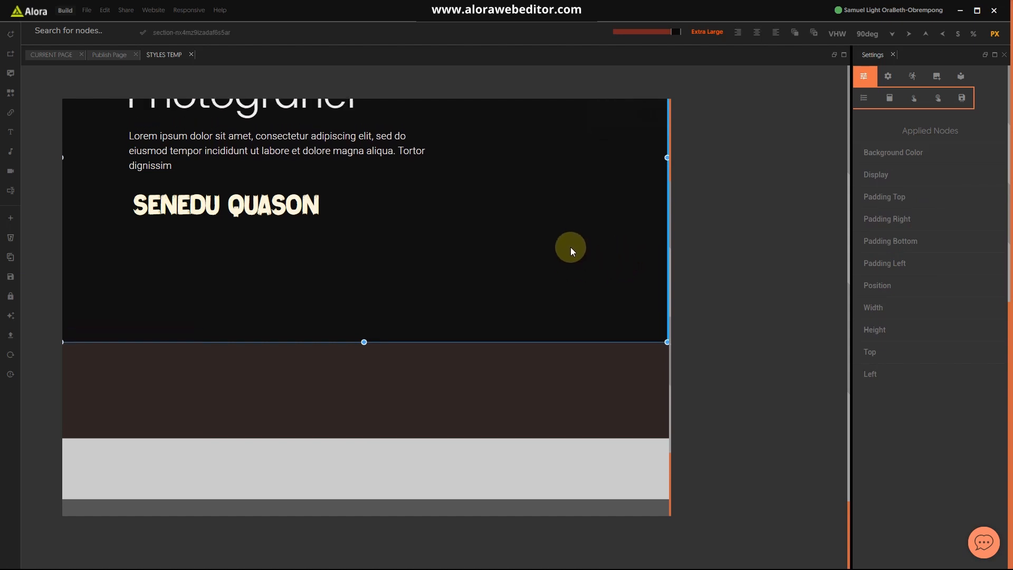
pyautogui.scroll(5, 572, 243)
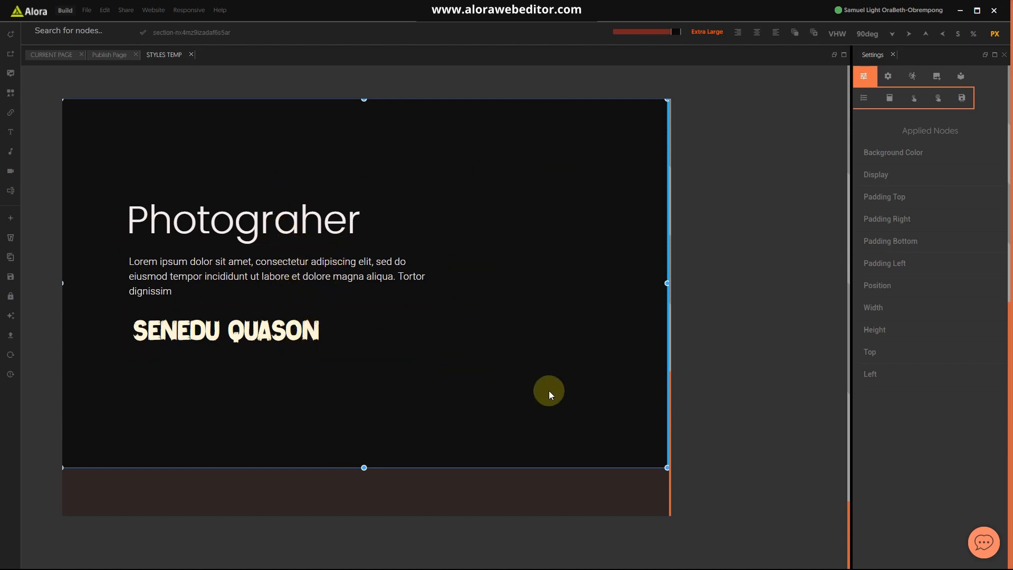
pyautogui.scroll(-6, 530, 294)
pyautogui.scroll(6, 517, 253)
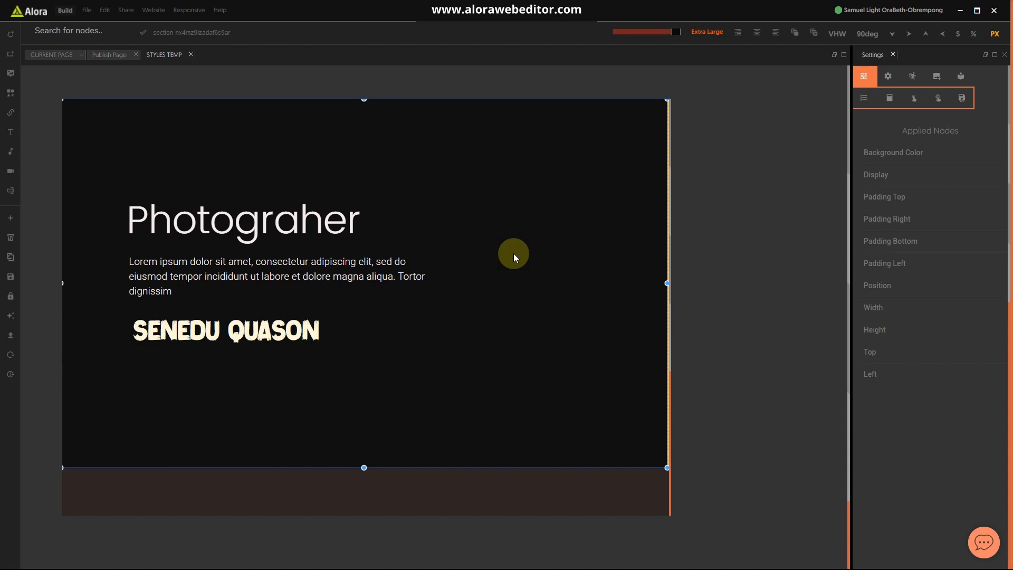
pyautogui.click(318, 232)
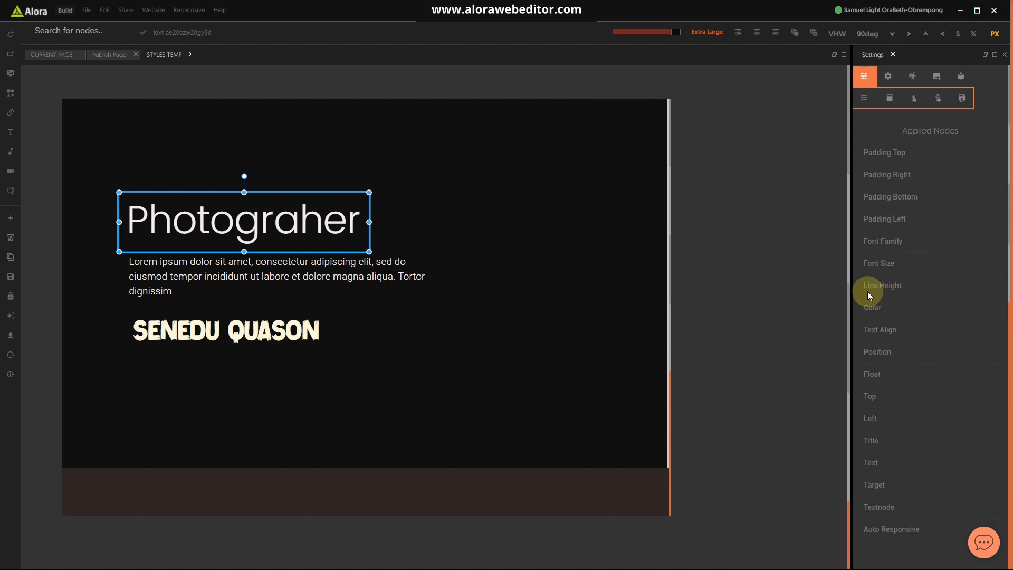
pyautogui.click(962, 98)
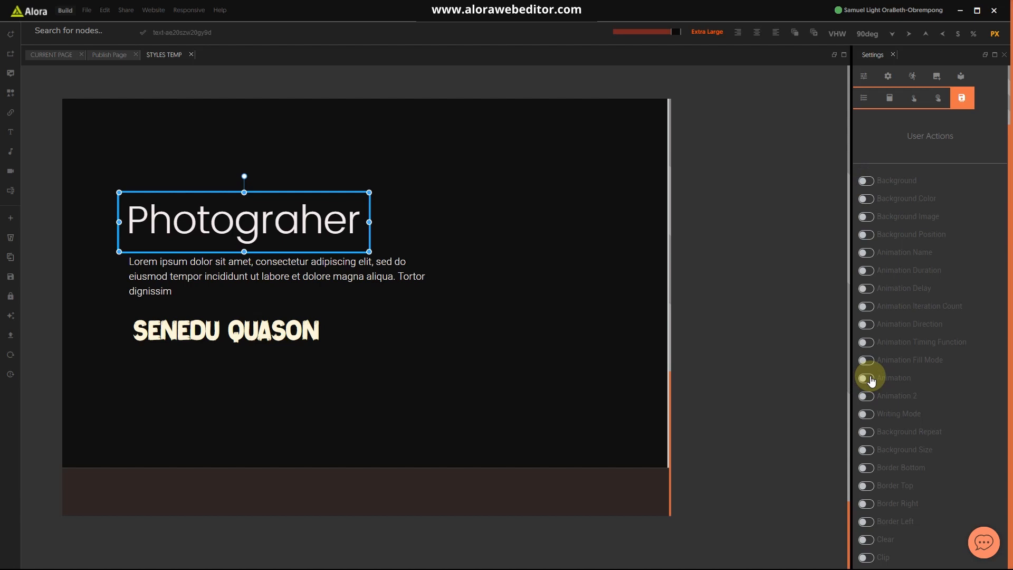
pyautogui.scroll(-10, 871, 380)
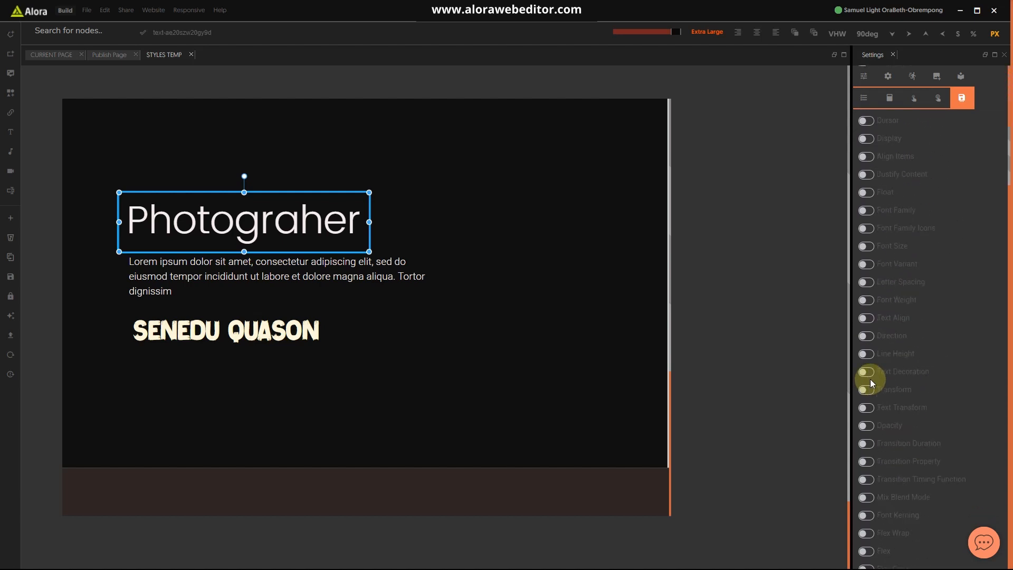
pyautogui.click(867, 319)
pyautogui.scroll(1, 880, 111)
# Set the Photograher heading's text alignment to left
pyautogui.click(864, 76)
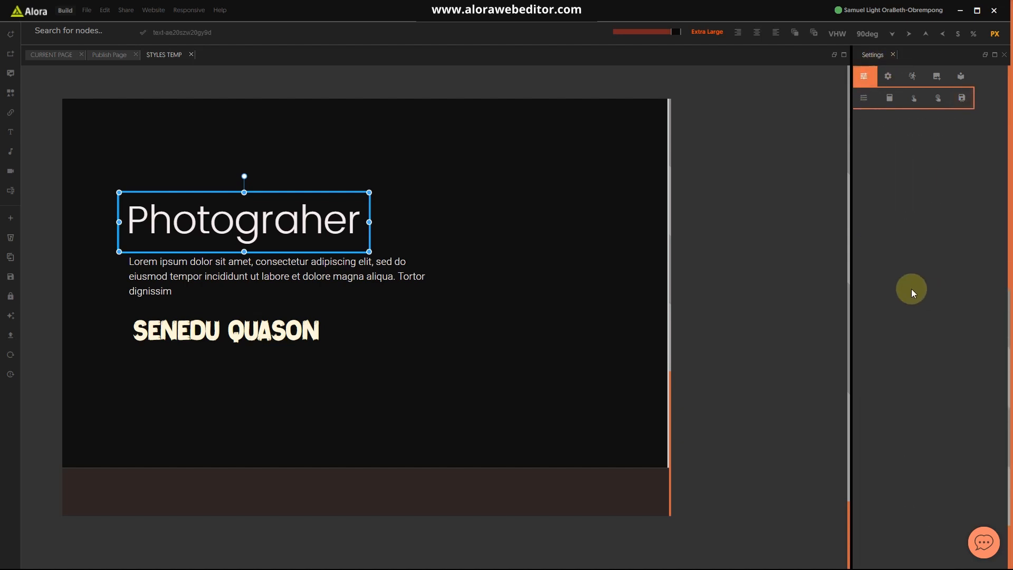
pyautogui.scroll(3, 889, 274)
pyautogui.click(882, 277)
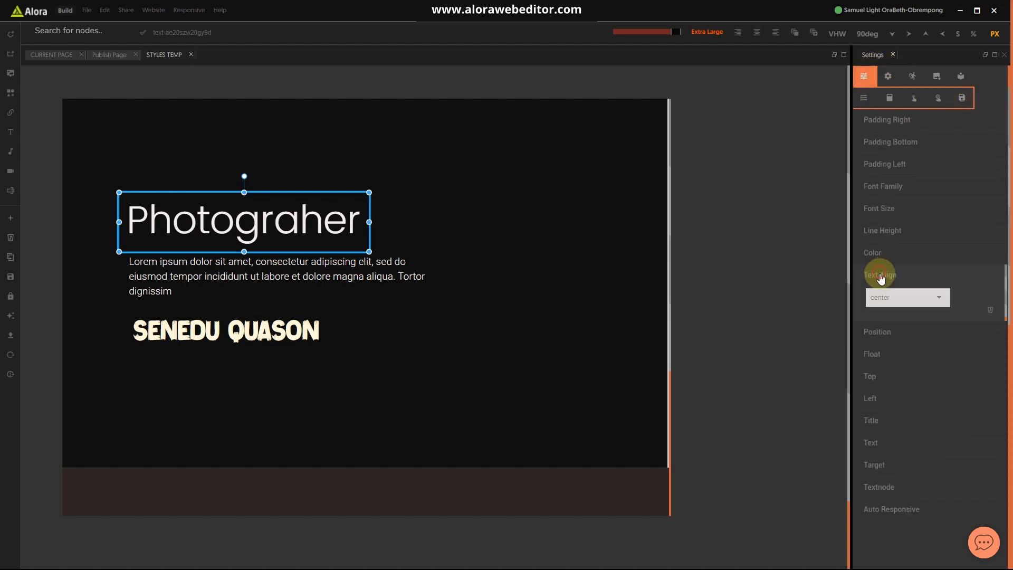
pyautogui.click(891, 295)
pyautogui.click(877, 341)
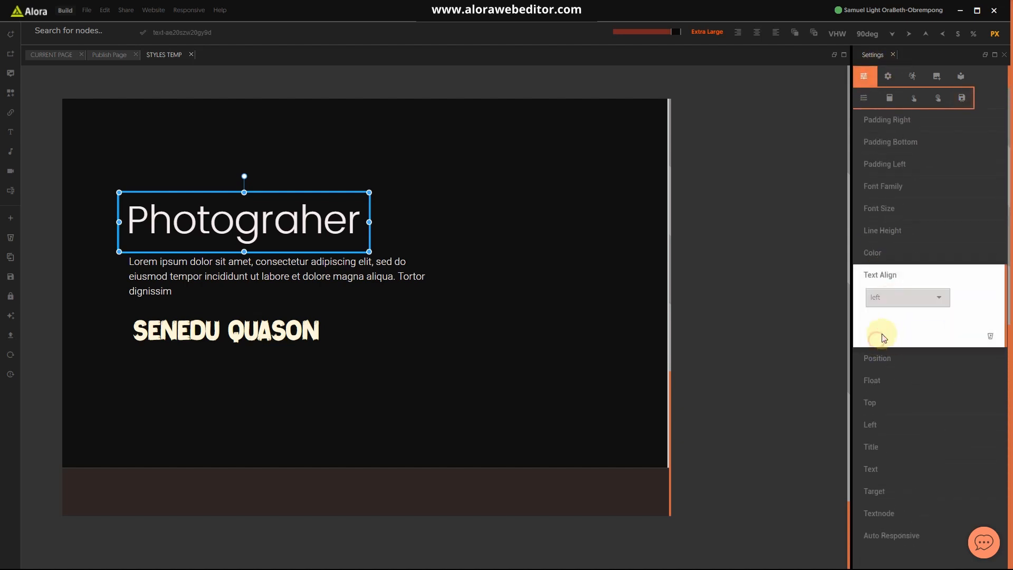
pyautogui.click(883, 275)
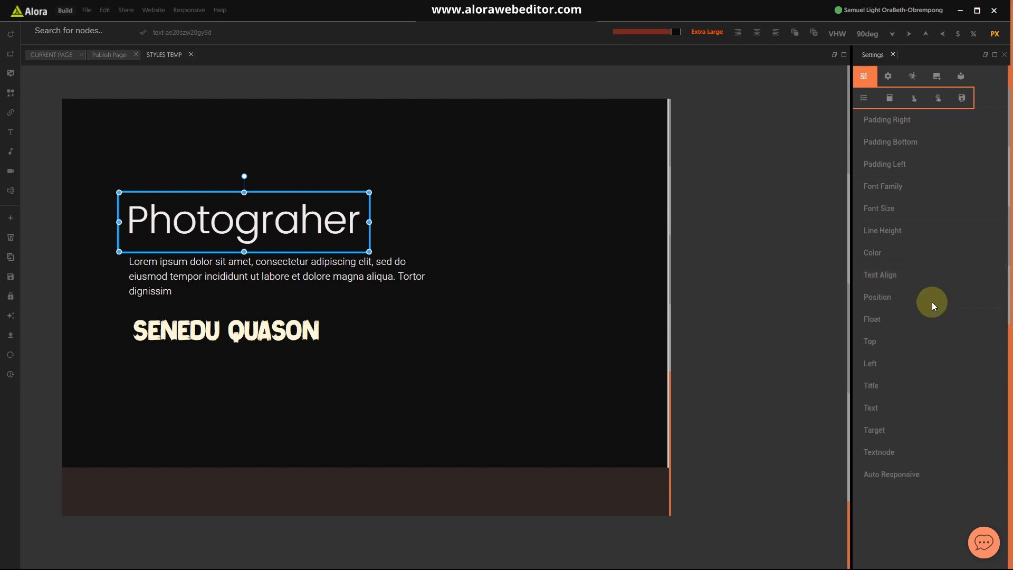
# Include the heading's Font Family, Font Size, Line Height and Color among the properties saved in its user action
pyautogui.click(961, 97)
pyautogui.scroll(-10, 917, 329)
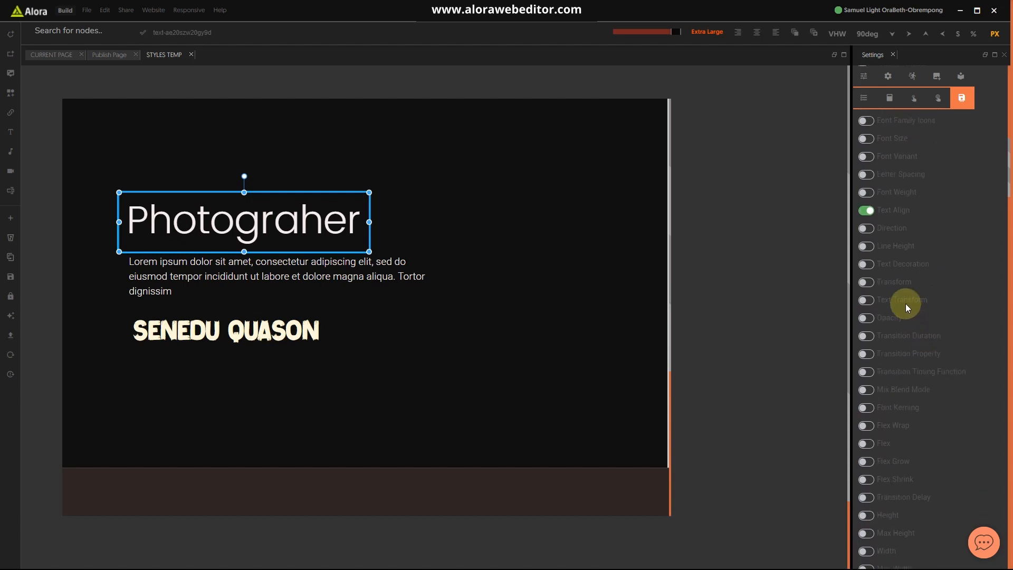
pyautogui.scroll(-3, 926, 298)
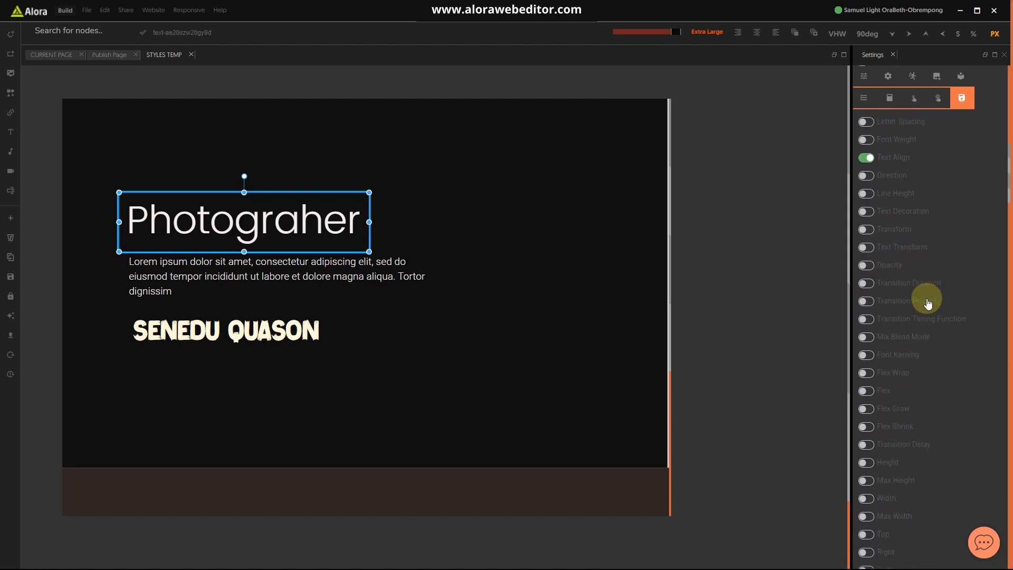
pyautogui.scroll(-15, 928, 307)
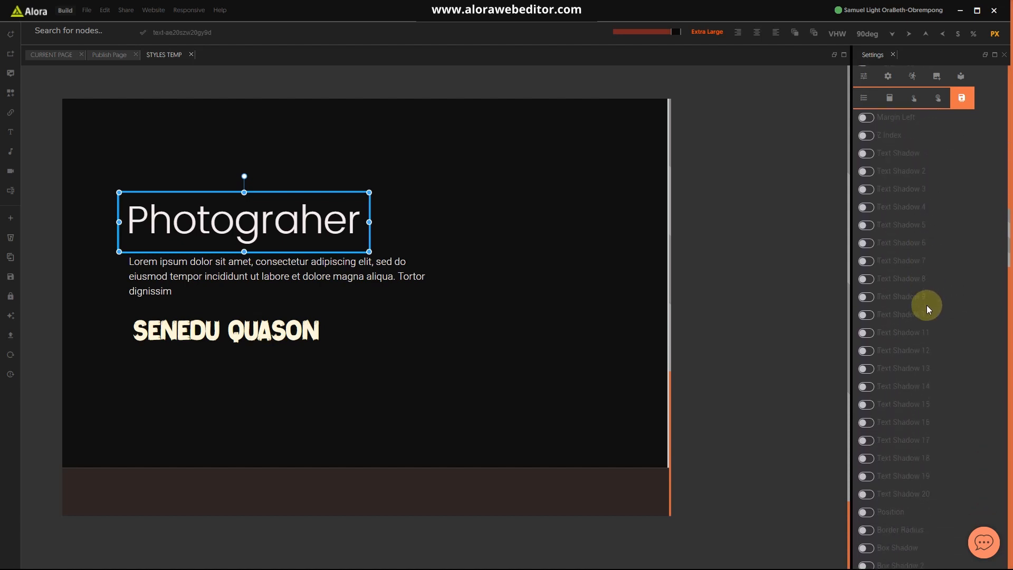
pyautogui.scroll(20, 927, 312)
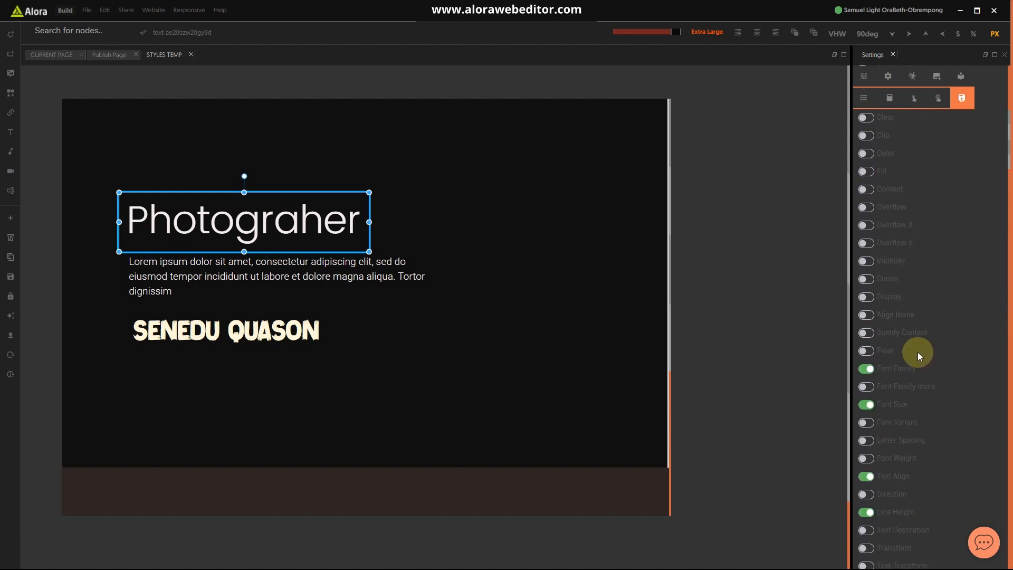
pyautogui.click(867, 153)
pyautogui.scroll(-1, 984, 508)
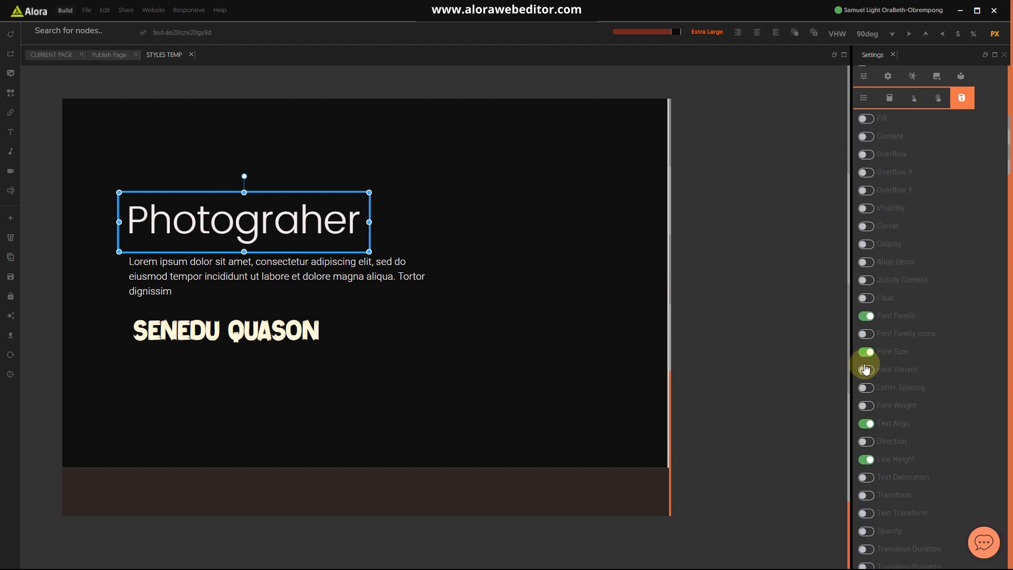
pyautogui.scroll(-1, 918, 364)
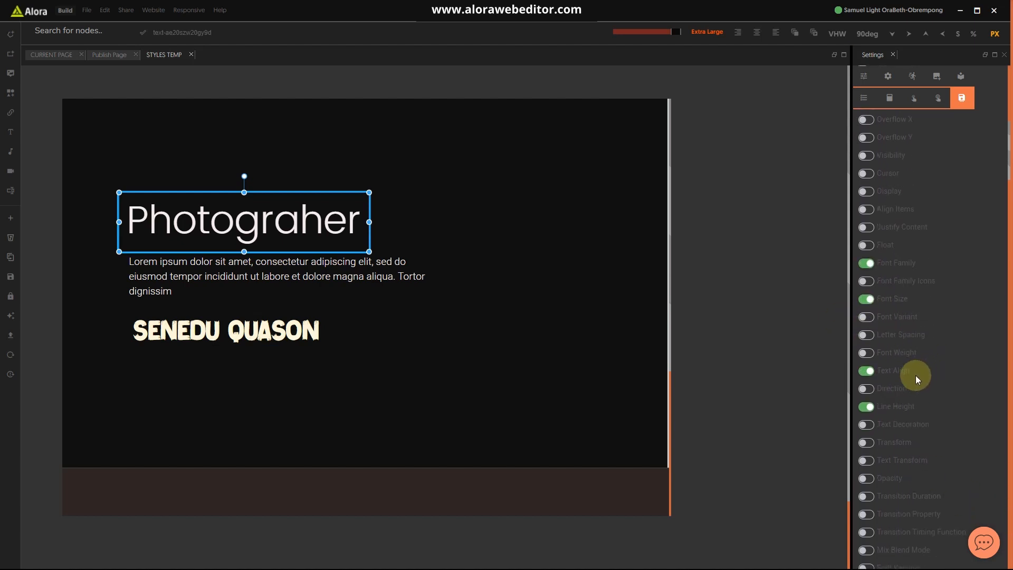
pyautogui.scroll(-5, 904, 325)
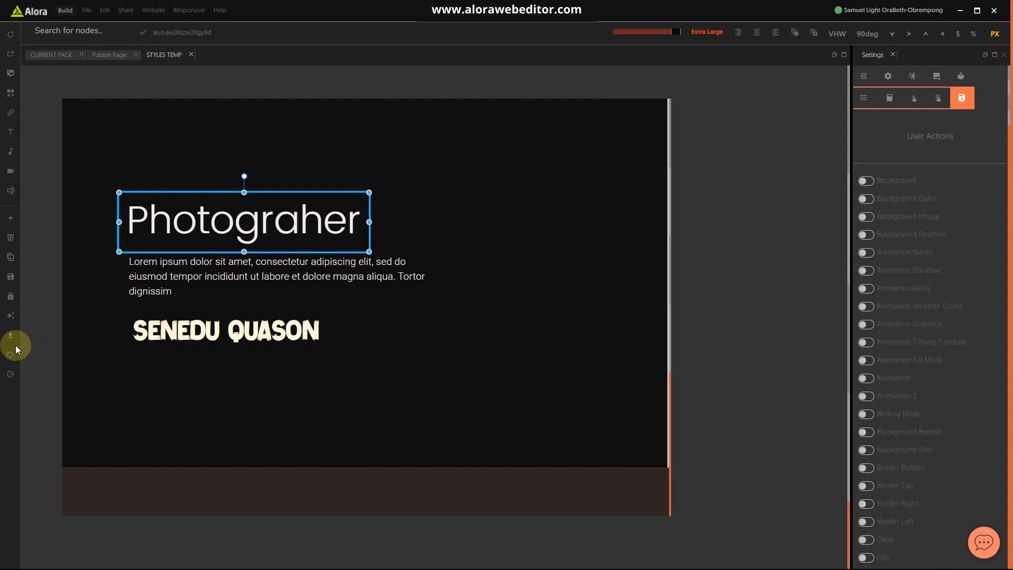
# Save the heading's chosen properties as a reusable action named photos/heading-text-1
pyautogui.click(10, 316)
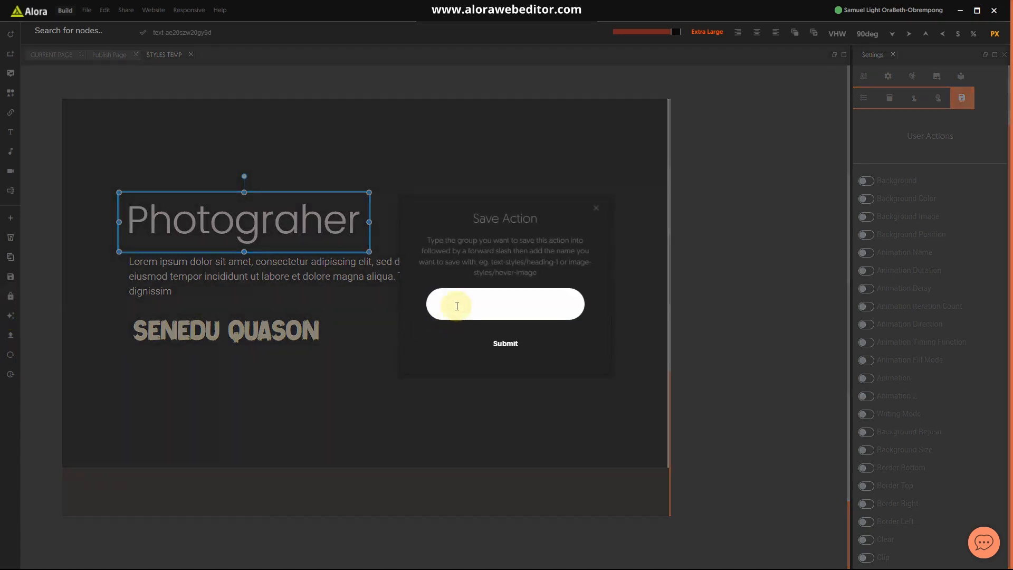
pyautogui.write('ph')
pyautogui.press('BackSpace')
pyautogui.write('hoto')
pyautogui.write('heading-text-1')
pyautogui.click(504, 352)
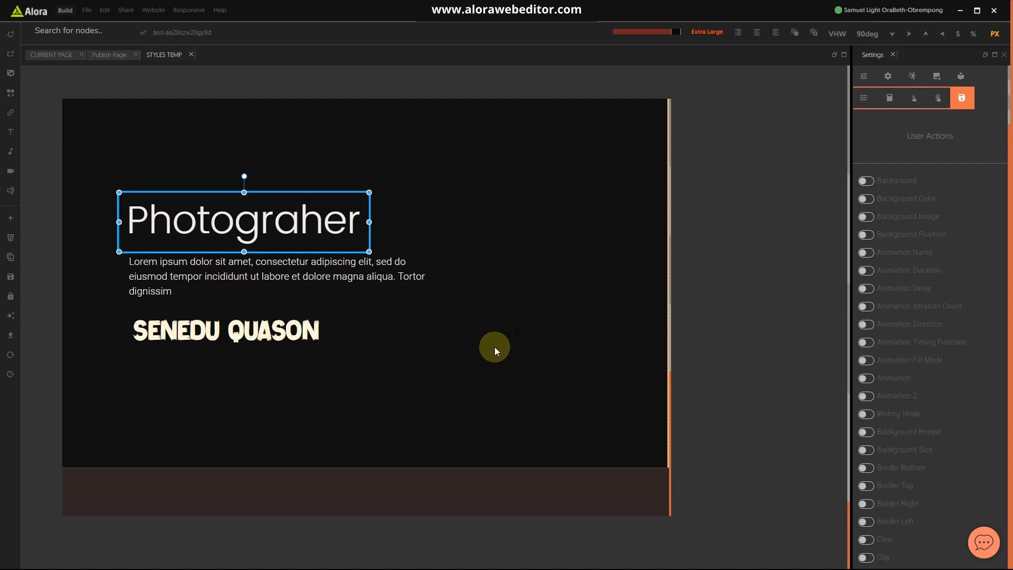
# Save the lorem ipsum paragraph's text properties, using the same property selection, as a reusable action named photos/body-text-1
pyautogui.click(360, 266)
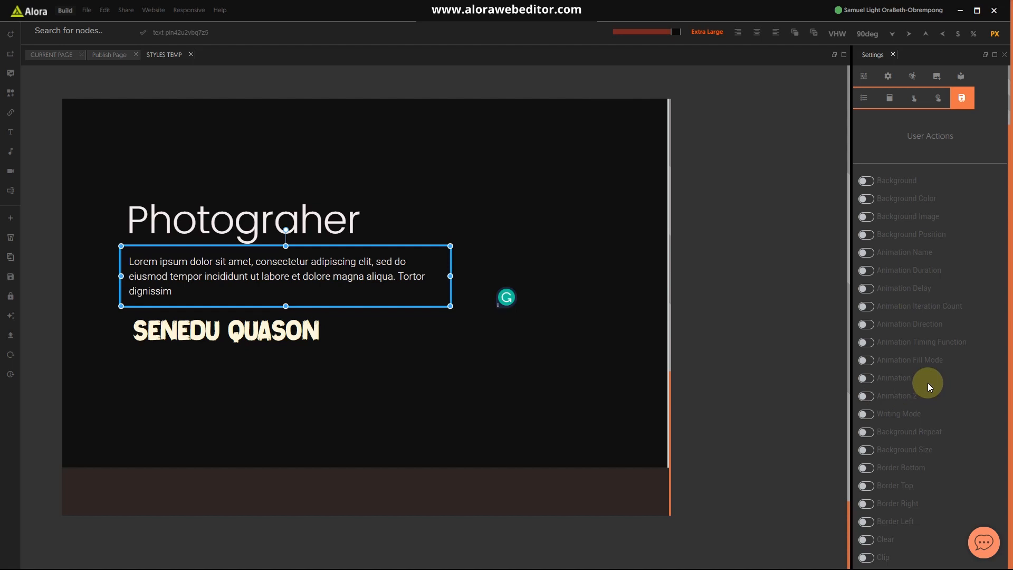
pyautogui.scroll(-8, 928, 382)
pyautogui.scroll(-4, 939, 352)
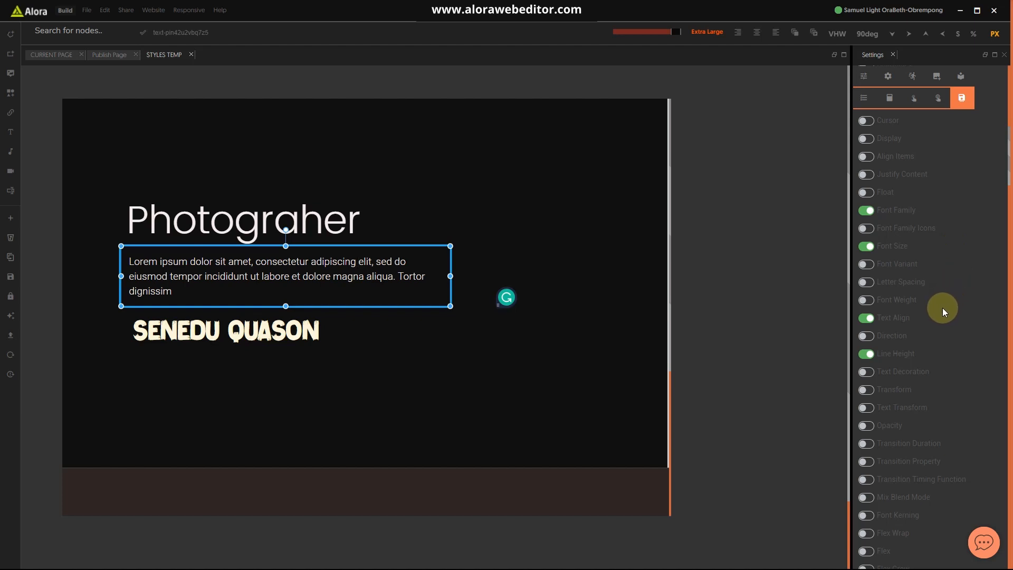
pyautogui.scroll(-4, 926, 359)
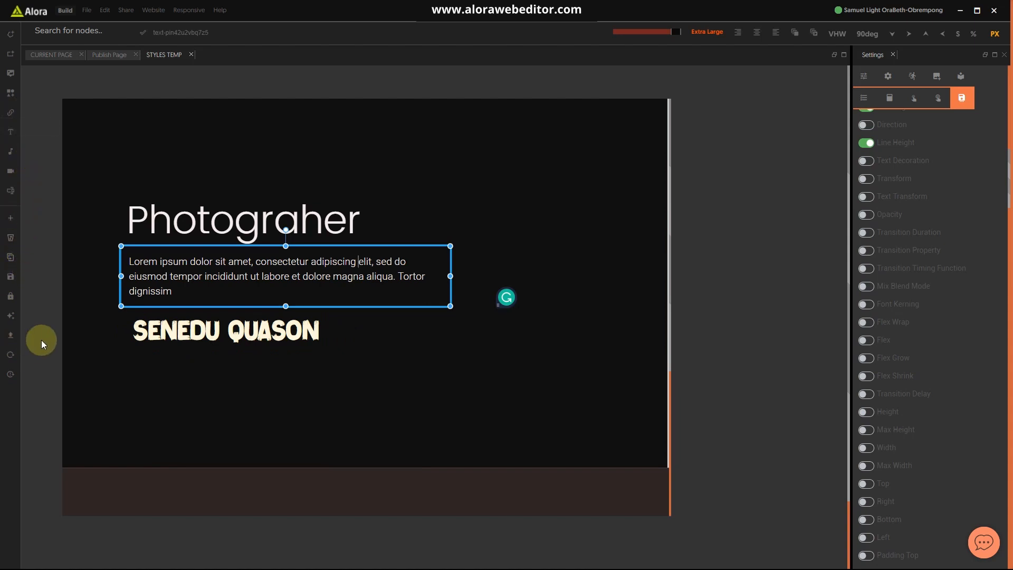
pyautogui.click(11, 316)
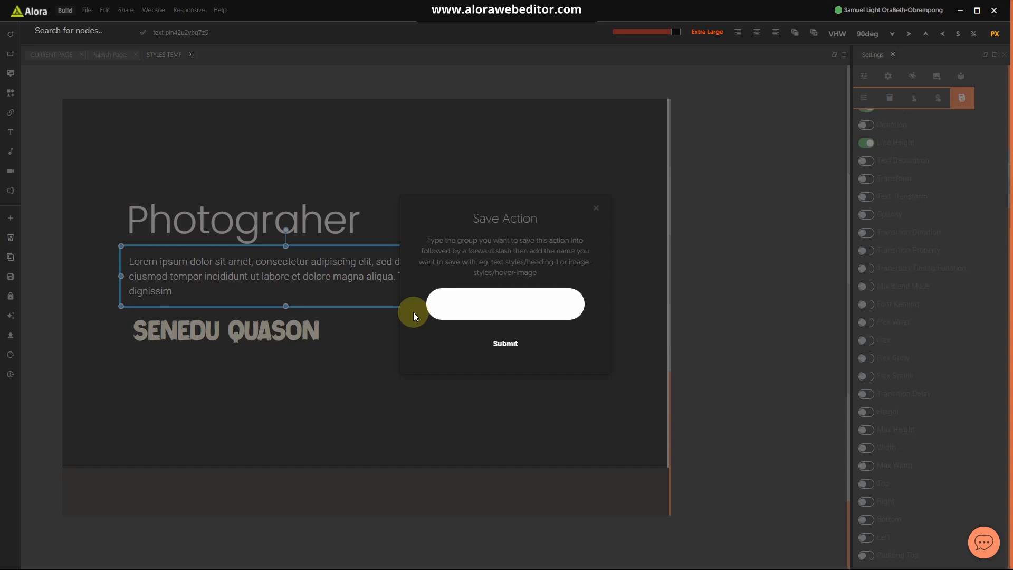
pyautogui.write('pht')
pyautogui.press('BackSpace')
pyautogui.write('otod')
pyautogui.press('BackSpace')
pyautogui.write('s')
pyautogui.write('body-text-1')
pyautogui.click(496, 349)
pyautogui.click(615, 561)
pyautogui.click(726, 216)
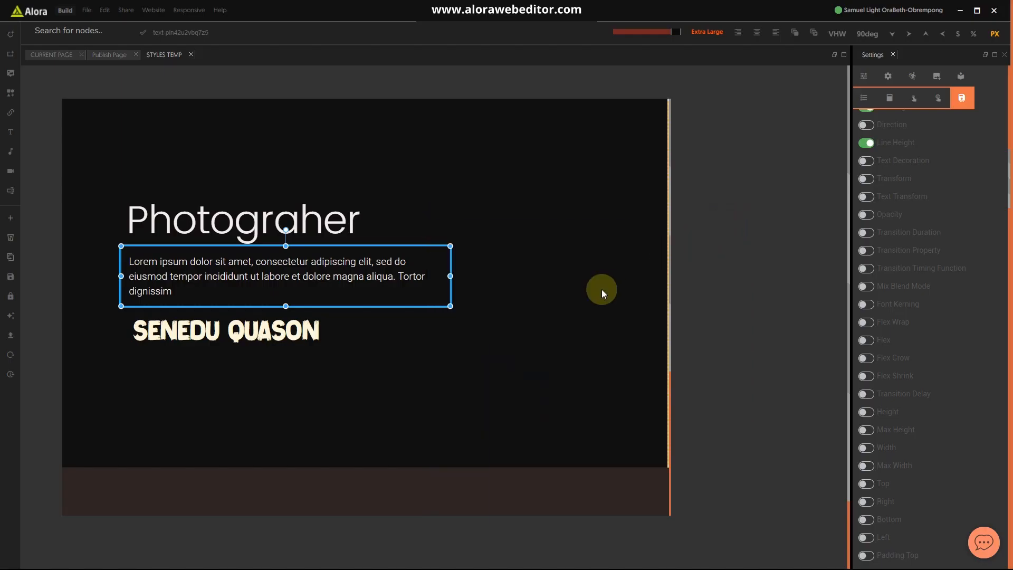
# Save the decorative text below the paragraph, with the same property selection, as a reusable action named photos/extra-text-heading-1
pyautogui.click(298, 338)
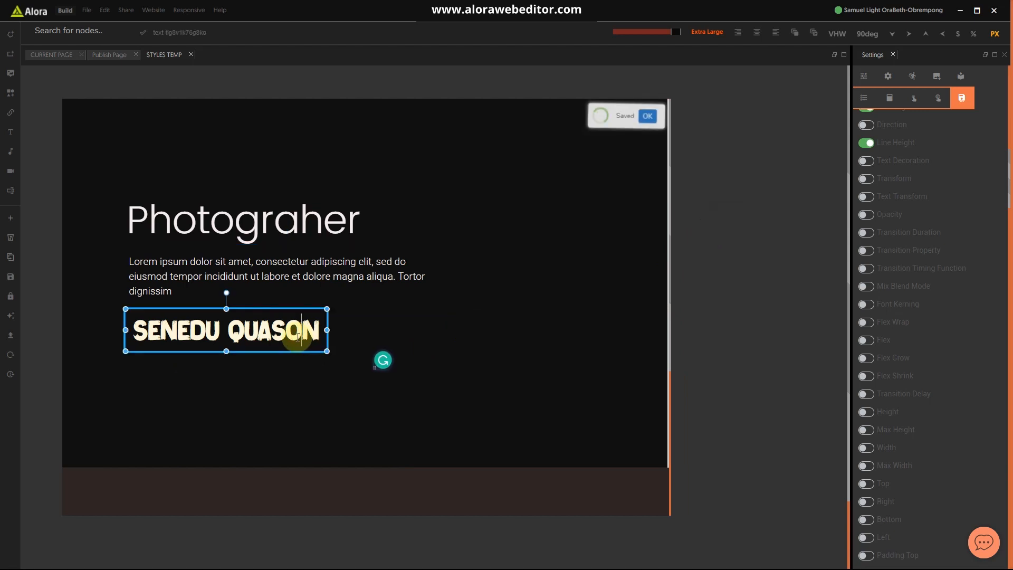
pyautogui.scroll(4, 886, 238)
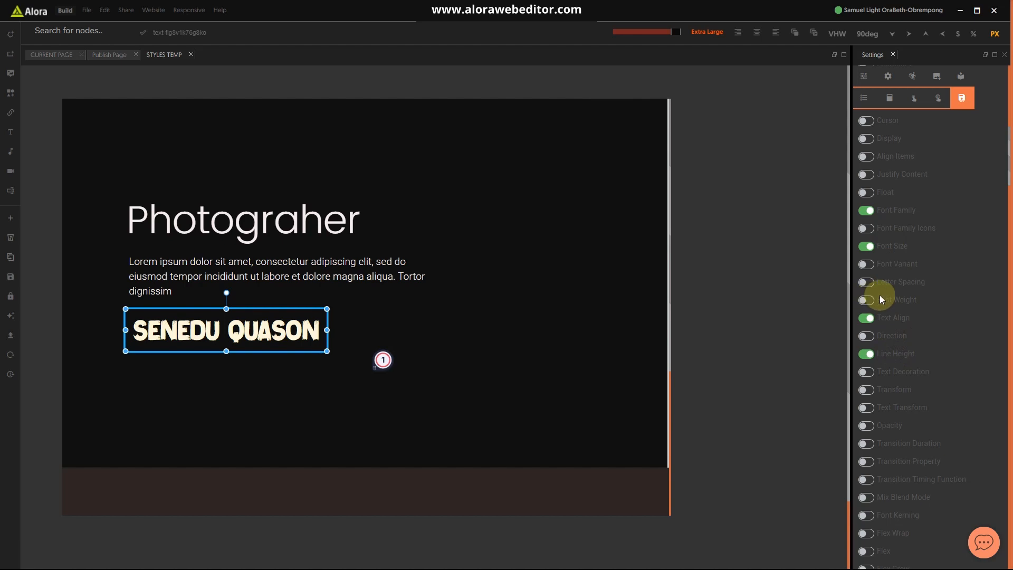
pyautogui.scroll(5, 939, 329)
pyautogui.scroll(-1, 455, 328)
pyautogui.scroll(-1, 454, 329)
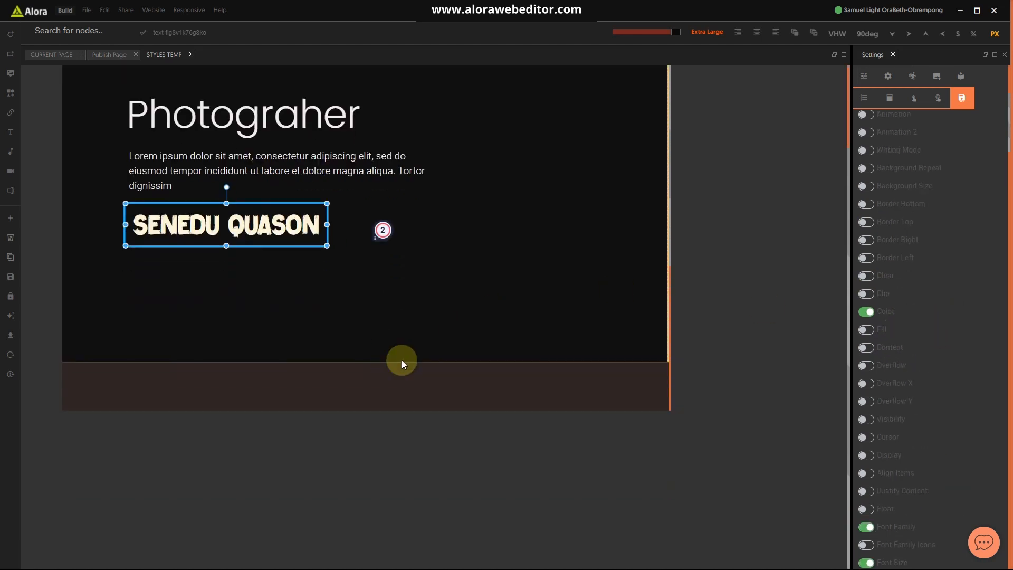
pyautogui.scroll(2, 401, 360)
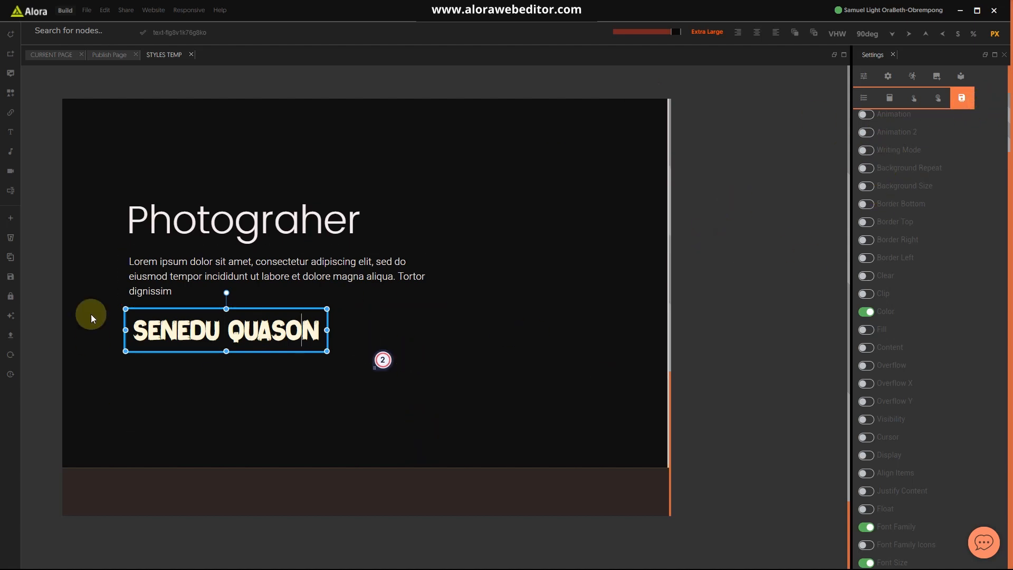
pyautogui.click(10, 315)
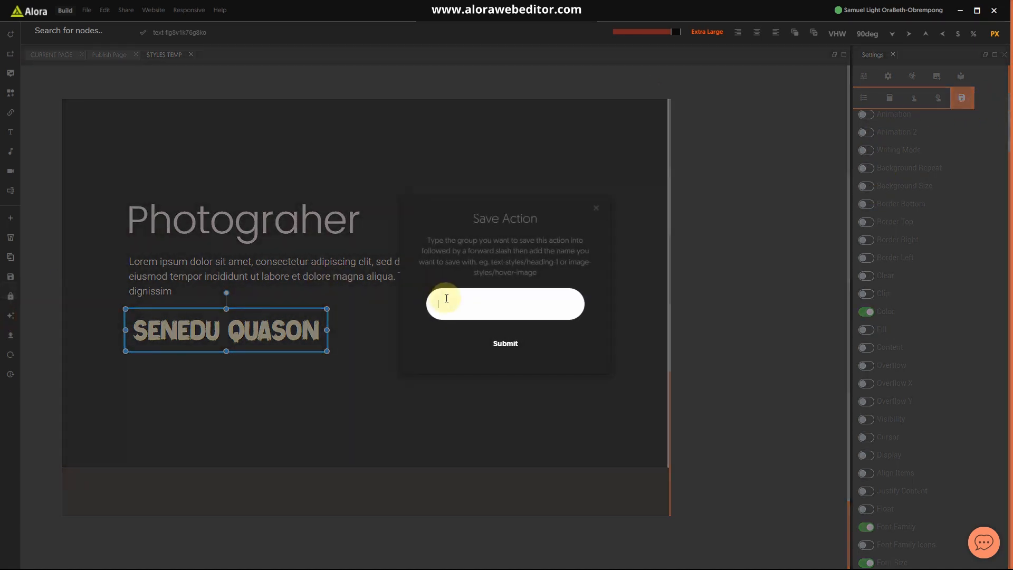
pyautogui.write('photos/extra-text-headding')
pyautogui.press('BackSpace')
pyautogui.write('ing-1')
pyautogui.click(478, 347)
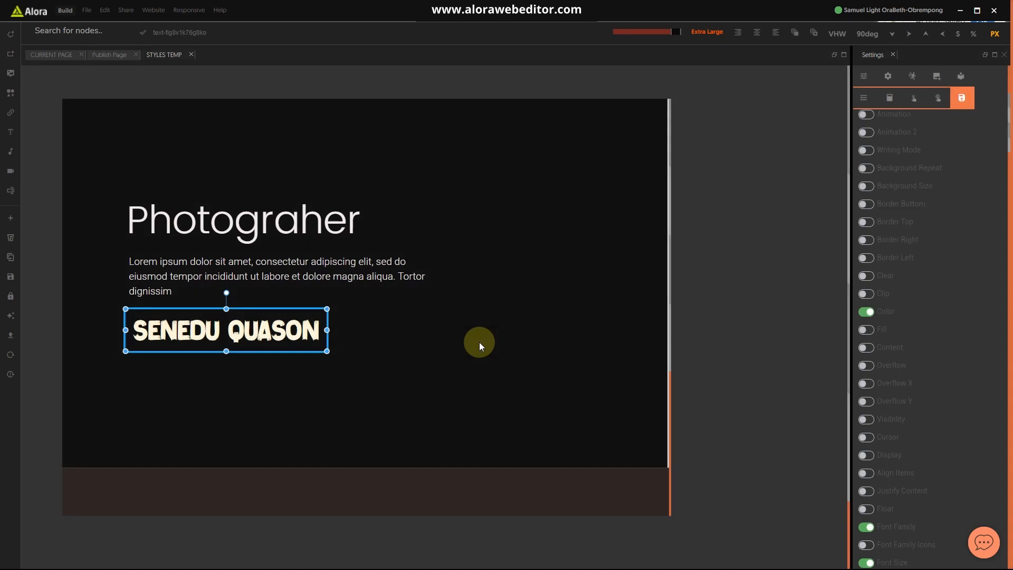
# Exclude the text properties, including Font Family, Font Size, Text Align and Line Height, from the dark section's user action
pyautogui.click(524, 435)
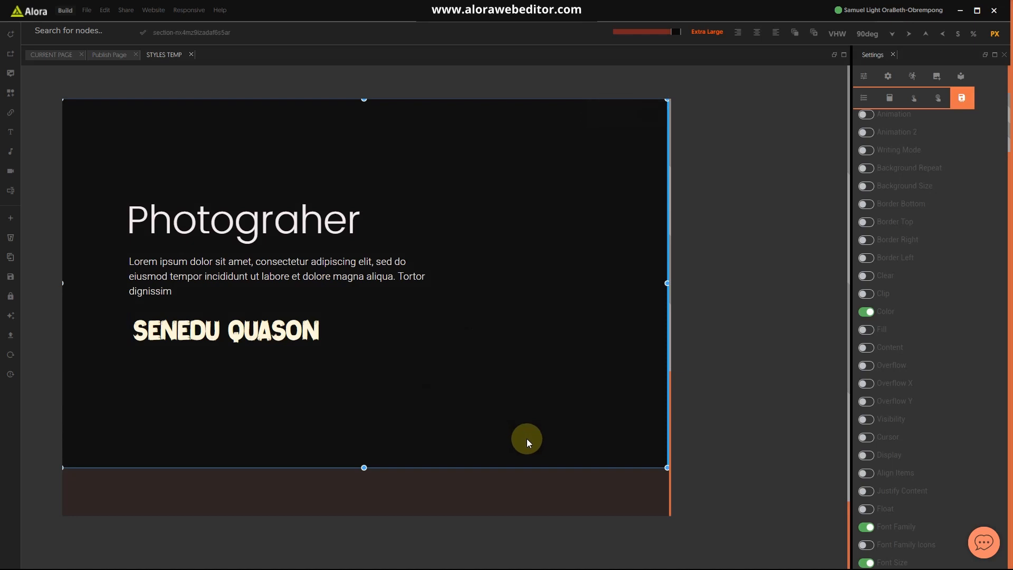
pyautogui.scroll(-3, 889, 325)
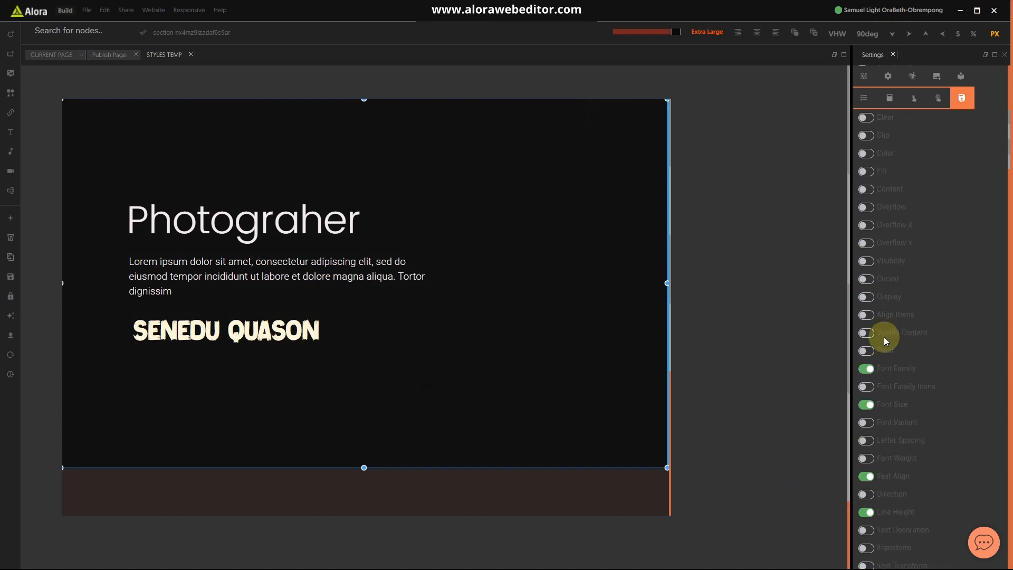
pyautogui.click(875, 376)
pyautogui.scroll(-4, 891, 383)
pyautogui.click(870, 191)
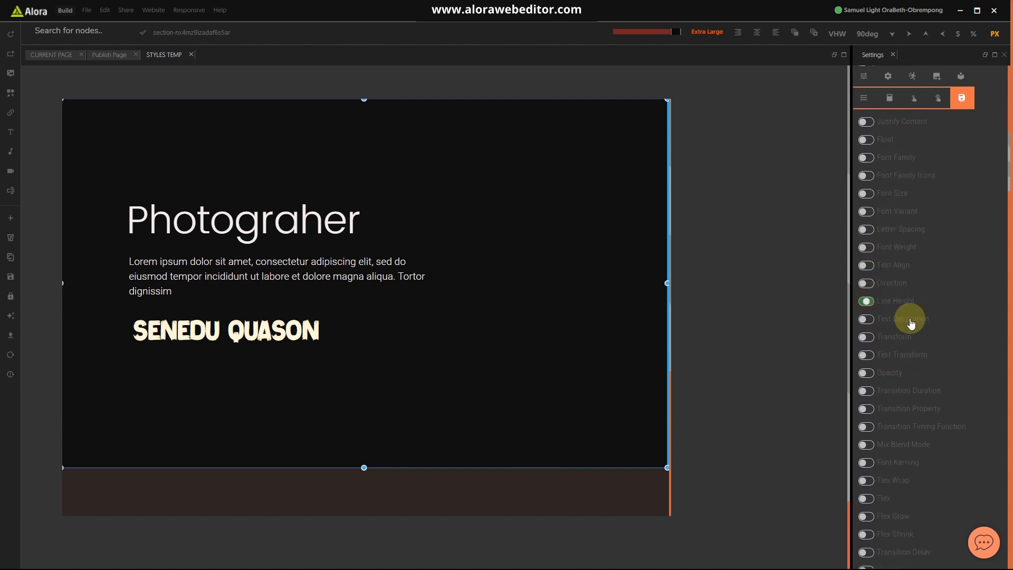
pyautogui.scroll(-5, 905, 338)
pyautogui.scroll(12, 906, 344)
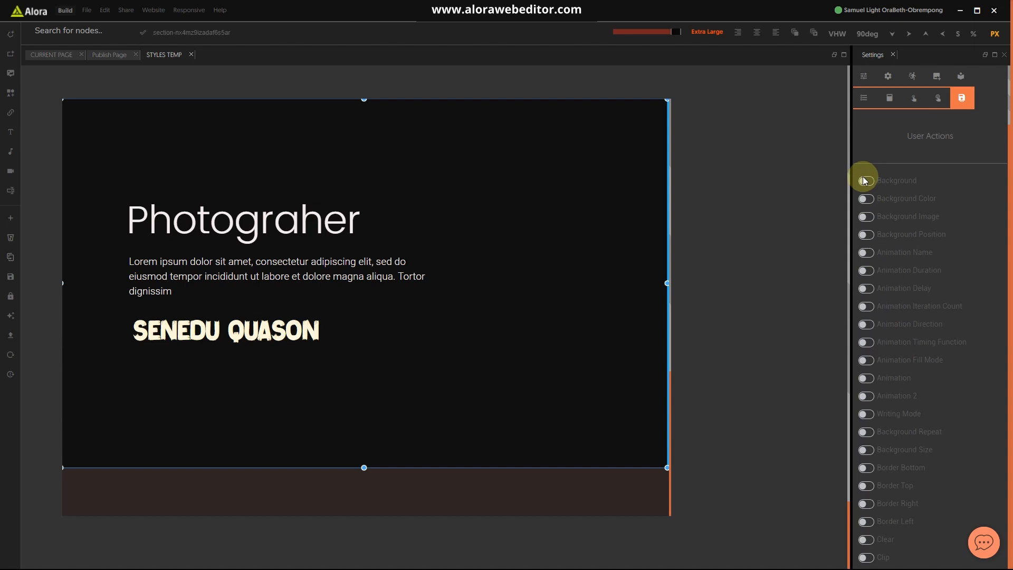
# Save the dark section's Background property as a reusable action named photos/background-color-1
pyautogui.click(10, 316)
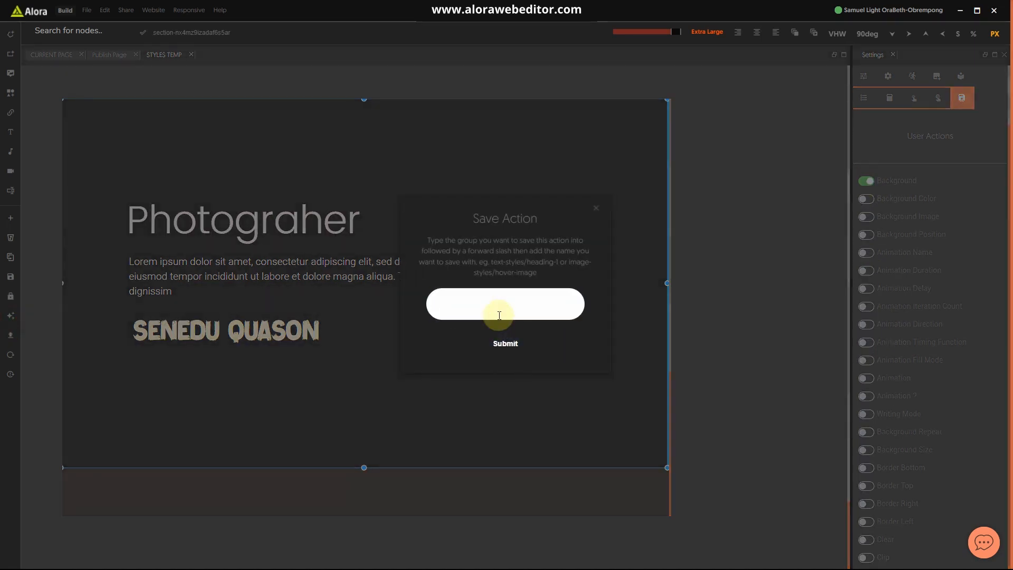
pyautogui.write('photos/background-color-1')
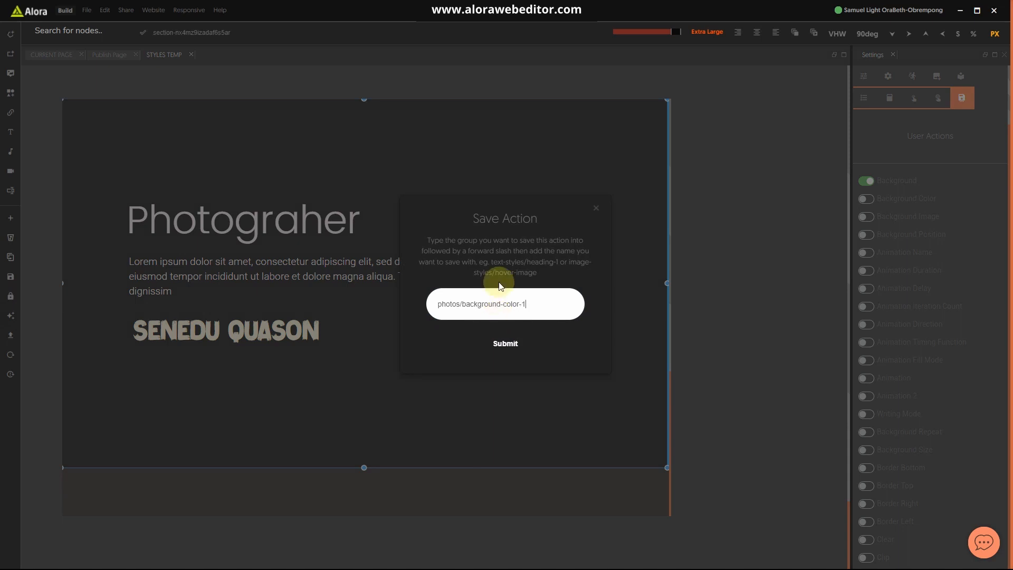
pyautogui.click(504, 345)
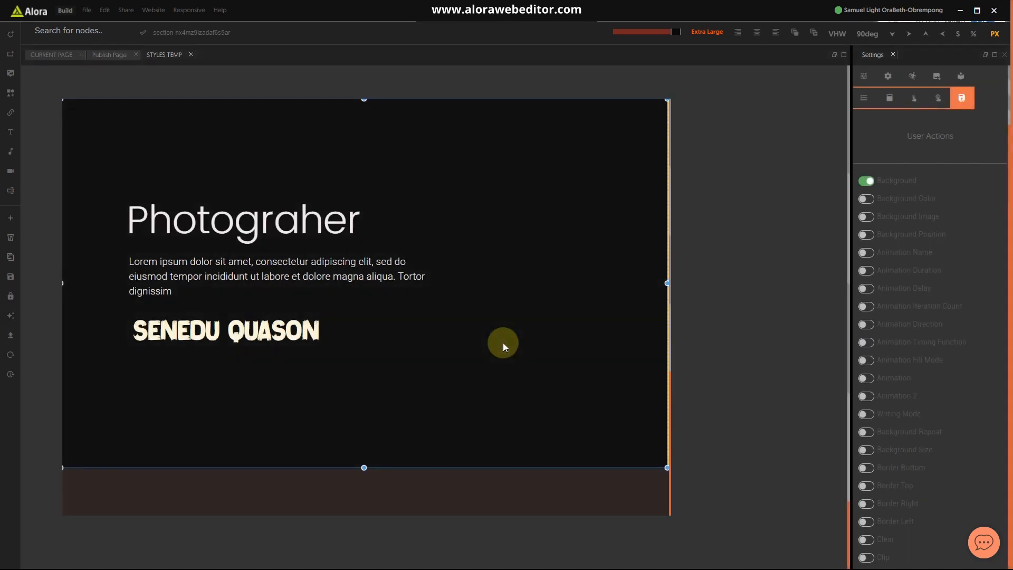
# Save the brown section's Background property as a reusable action named photo/background-color-2
pyautogui.scroll(-3, 424, 354)
pyautogui.click(418, 335)
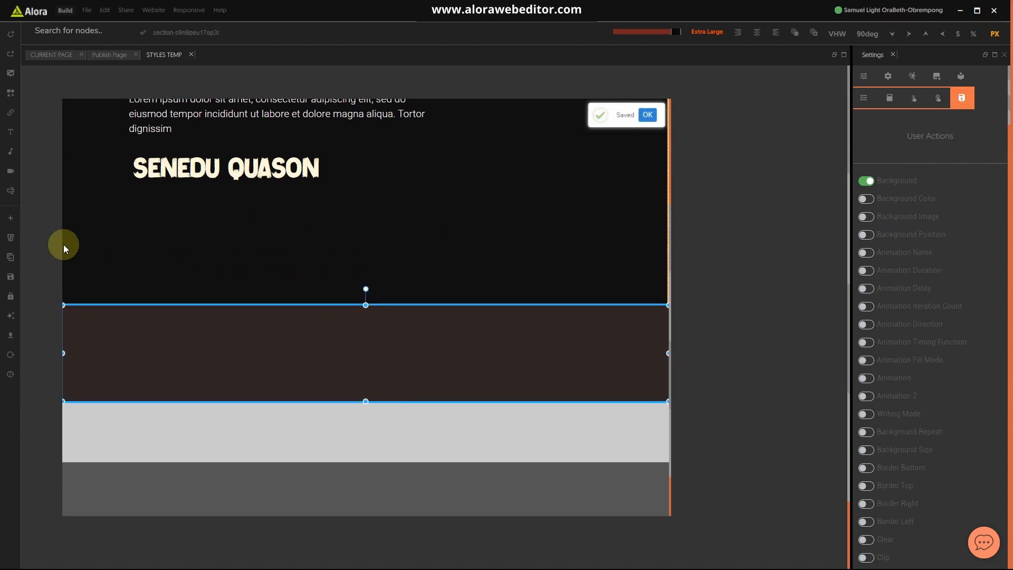
pyautogui.click(17, 318)
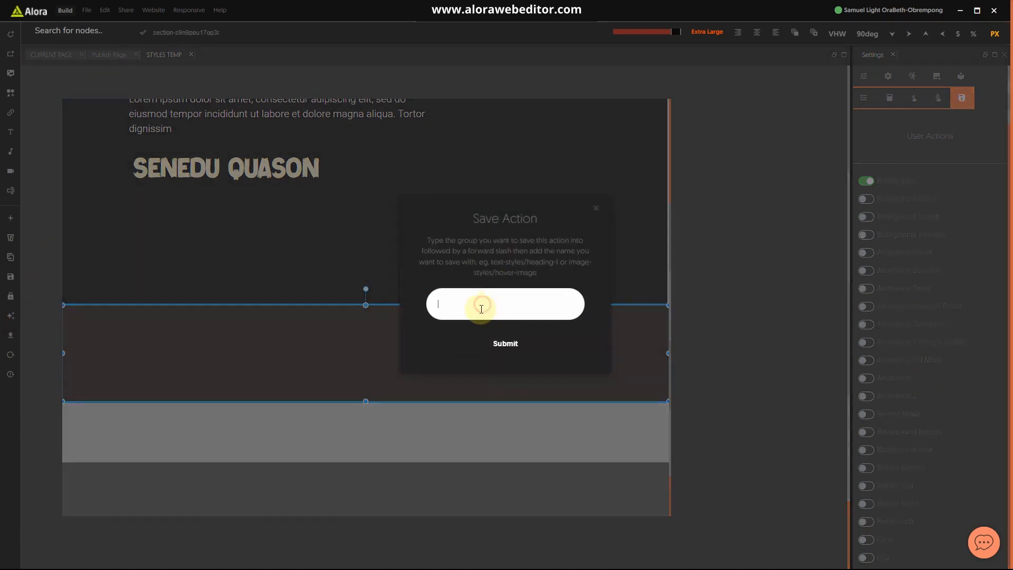
pyautogui.write('photo/background-color-2')
pyautogui.click(491, 346)
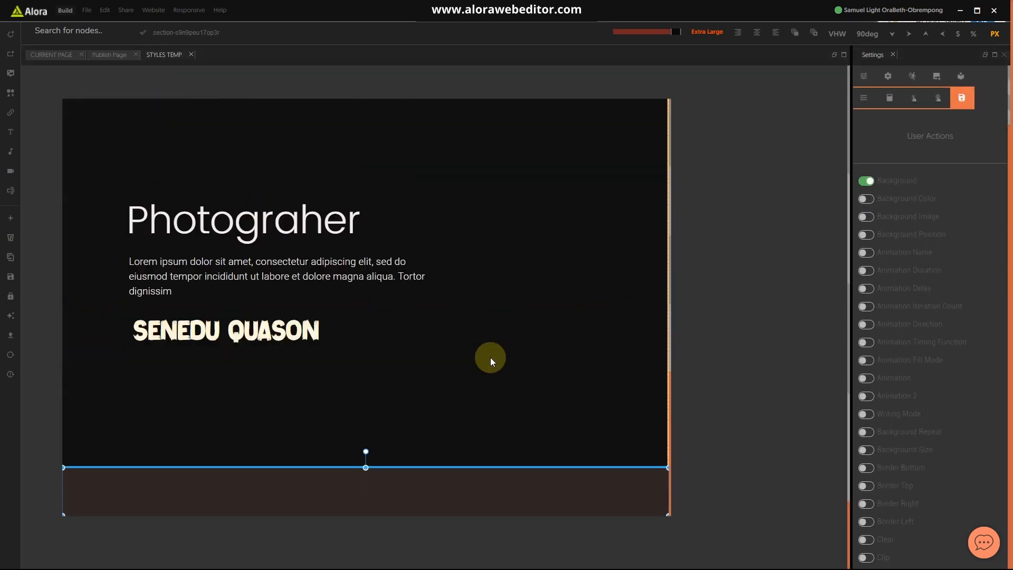
# Check the website's default actions and web styles for the newly saved text and background actions
pyautogui.click(937, 100)
pyautogui.click(914, 99)
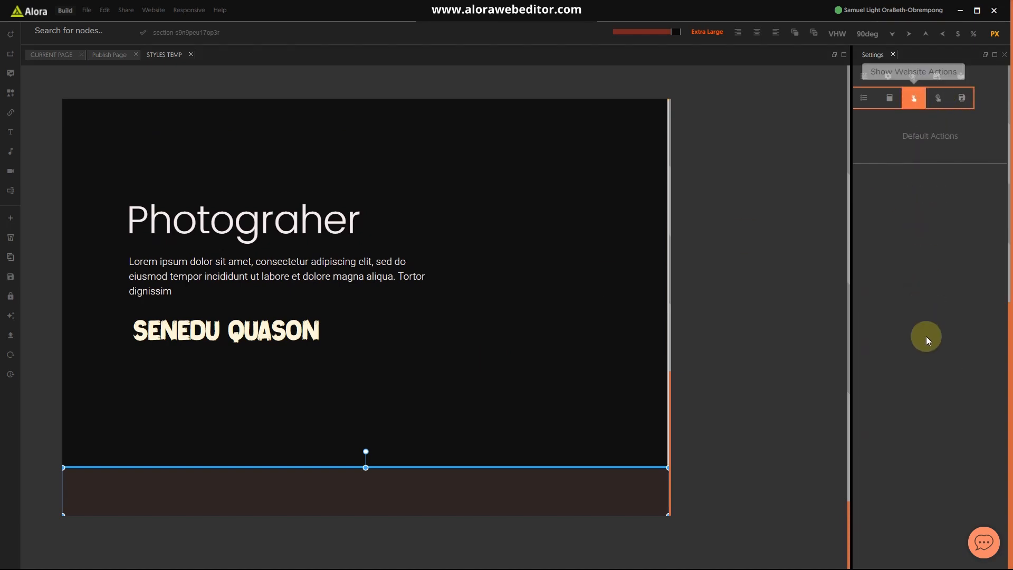
pyautogui.click(939, 101)
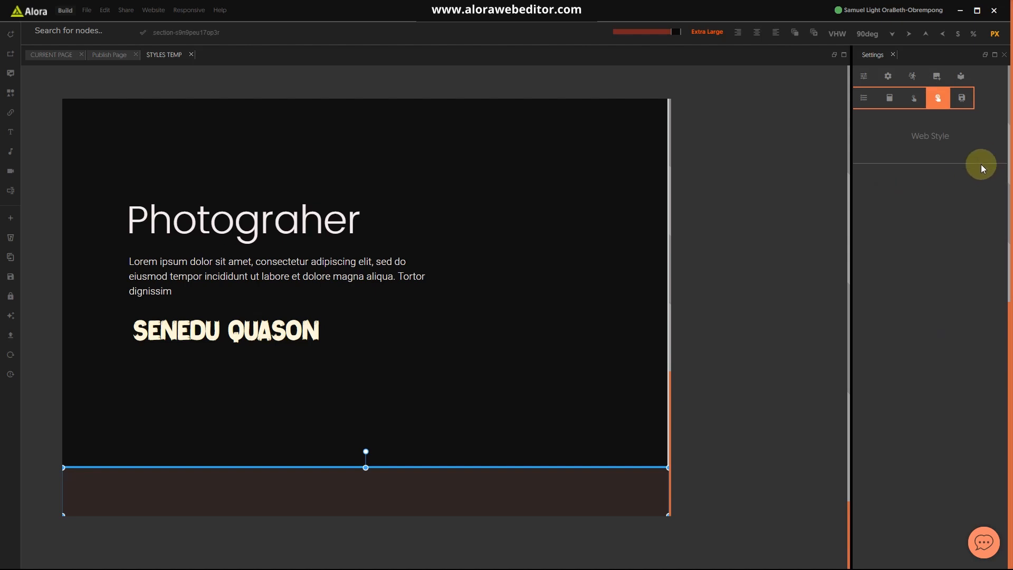
pyautogui.scroll(-5, 317, 338)
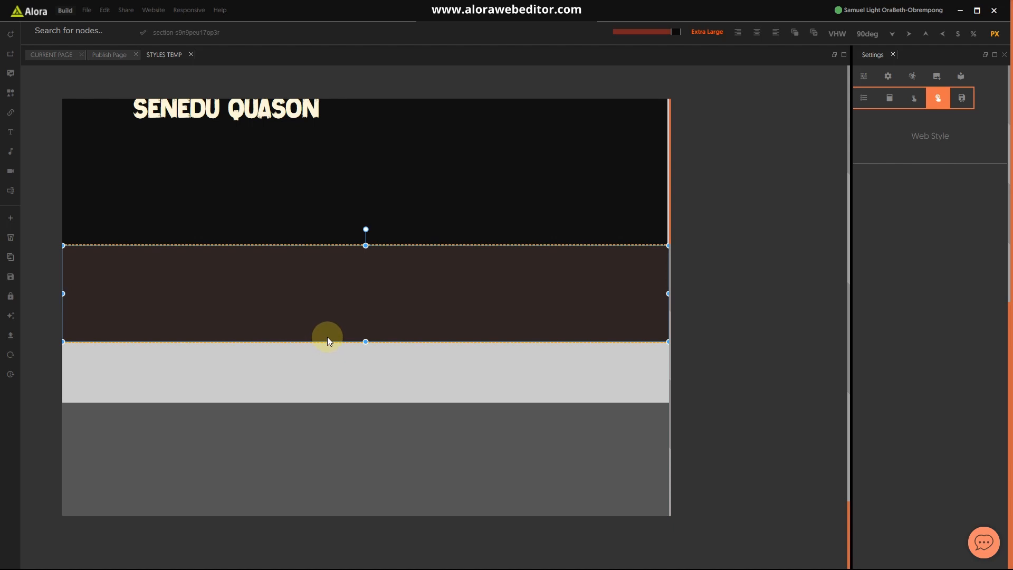
pyautogui.scroll(5, 483, 325)
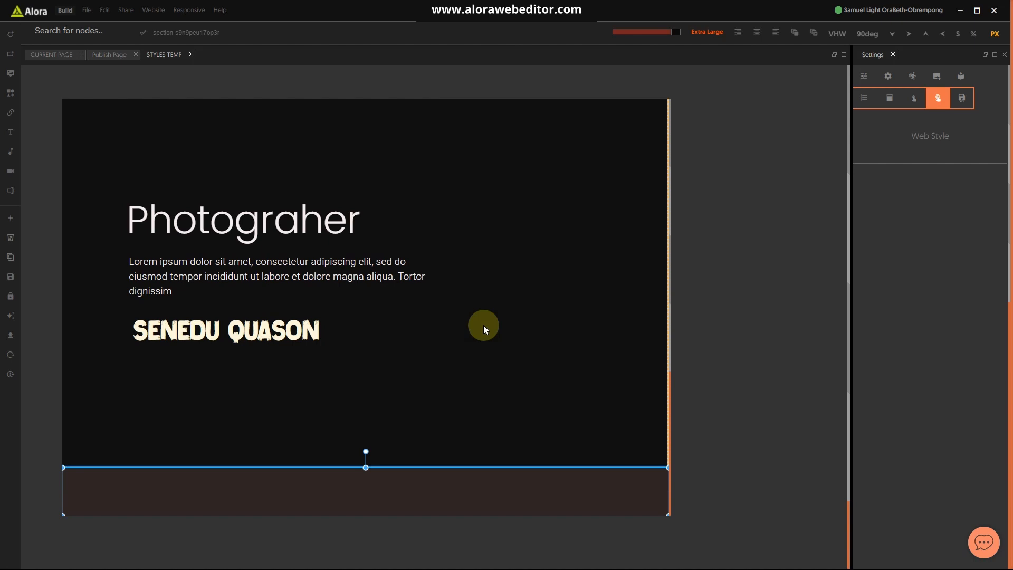
pyautogui.scroll(-2, 455, 285)
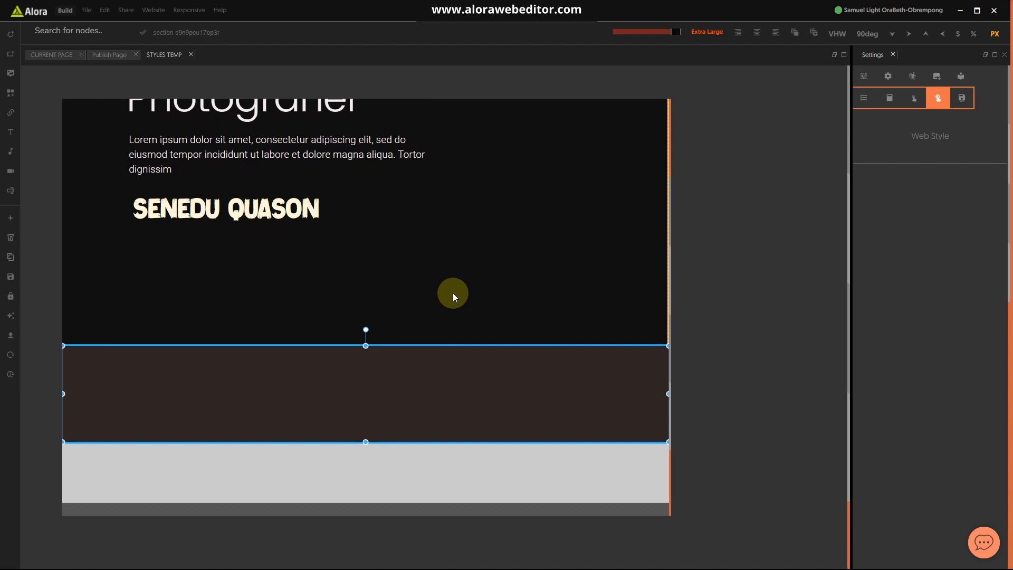
pyautogui.scroll(1, 446, 296)
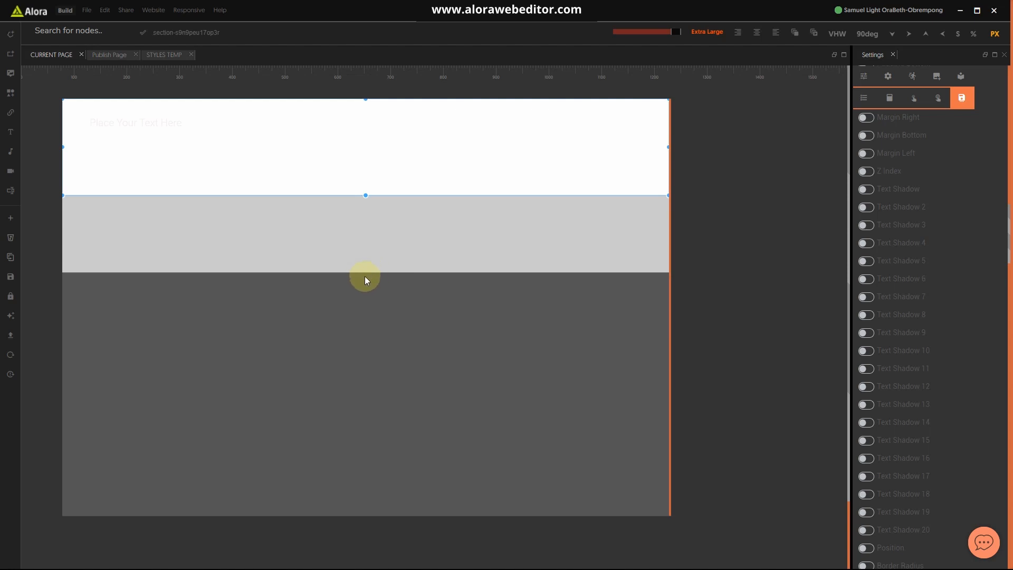
pyautogui.click(937, 99)
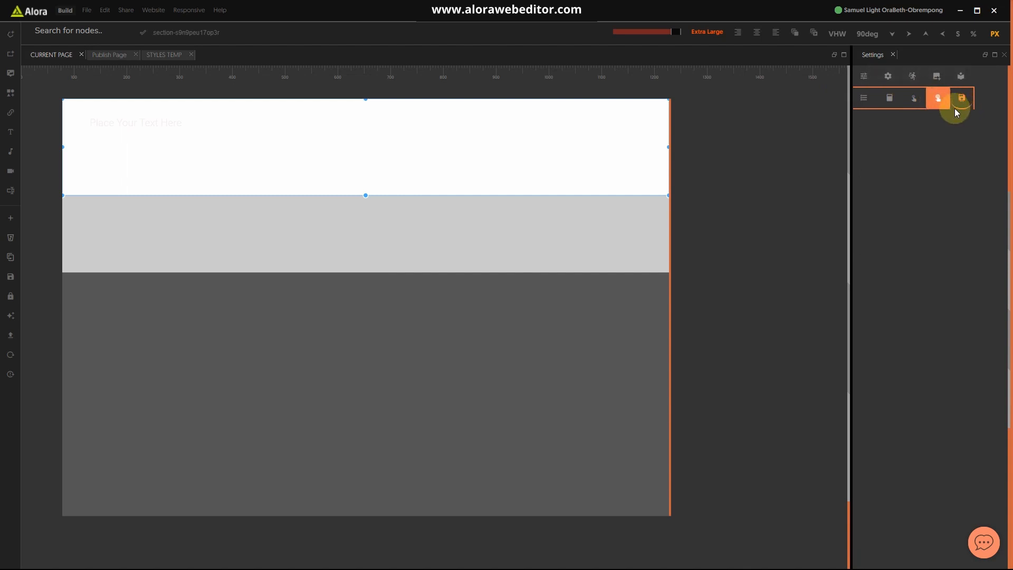
# Go back to the project list and reopen the Photos project for editing
pyautogui.click(88, 10)
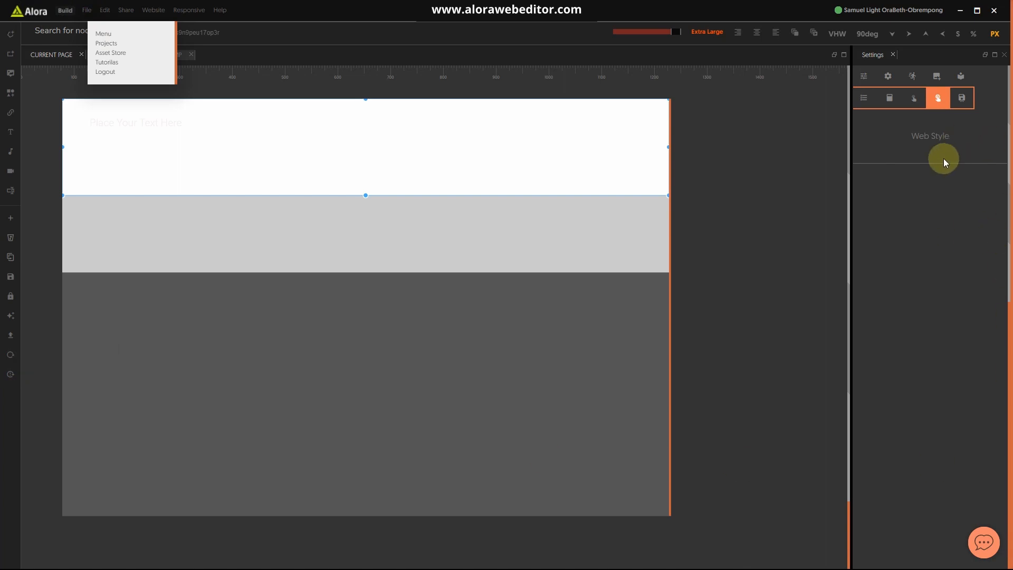
pyautogui.click(105, 43)
pyautogui.scroll(-8, 789, 370)
pyautogui.scroll(-8, 789, 415)
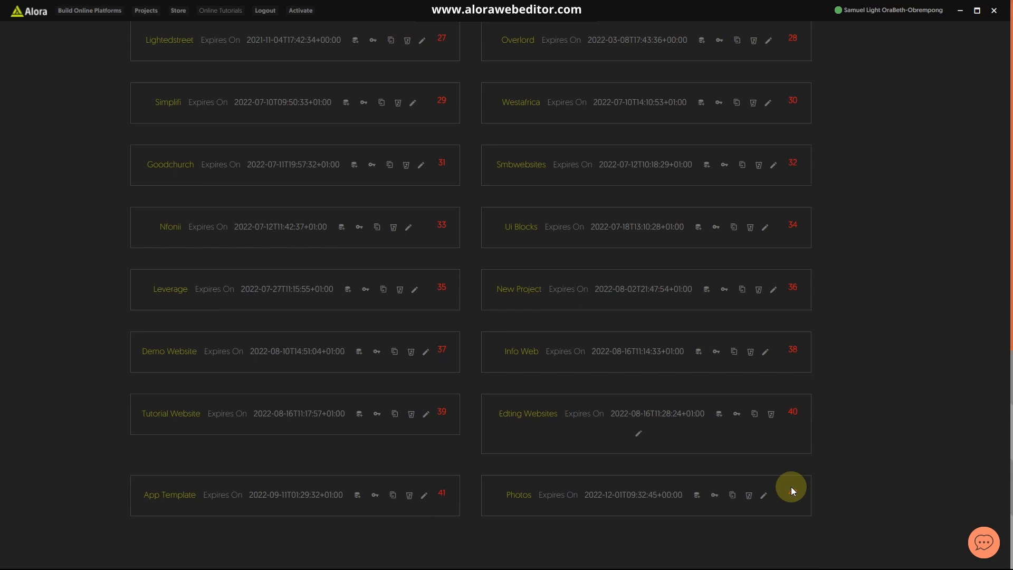
pyautogui.click(764, 495)
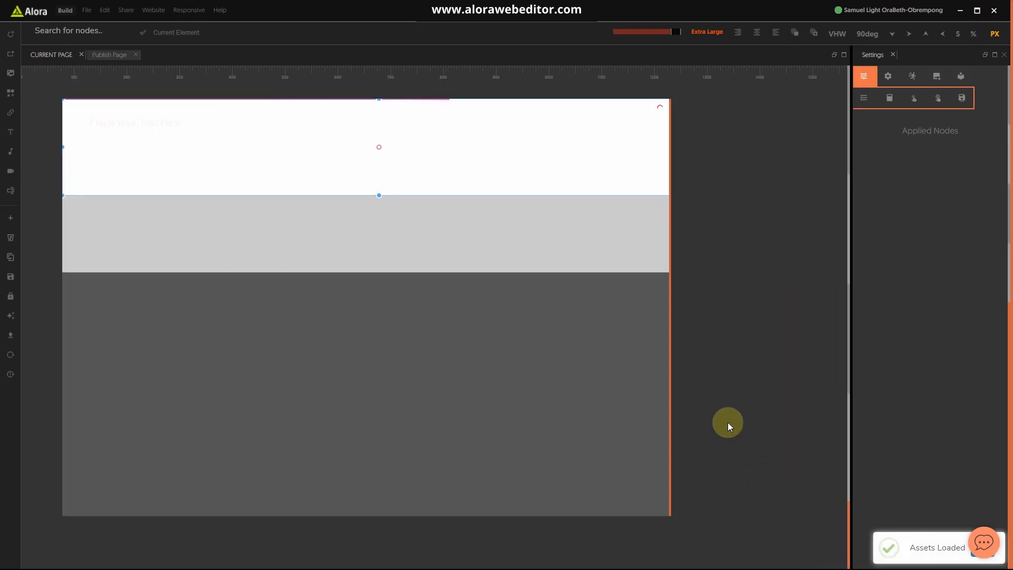
# Apply the Photos web styles Background-Color-1 to the page's first section and Background-Color-2 to the narrow section beneath it
pyautogui.click(543, 170)
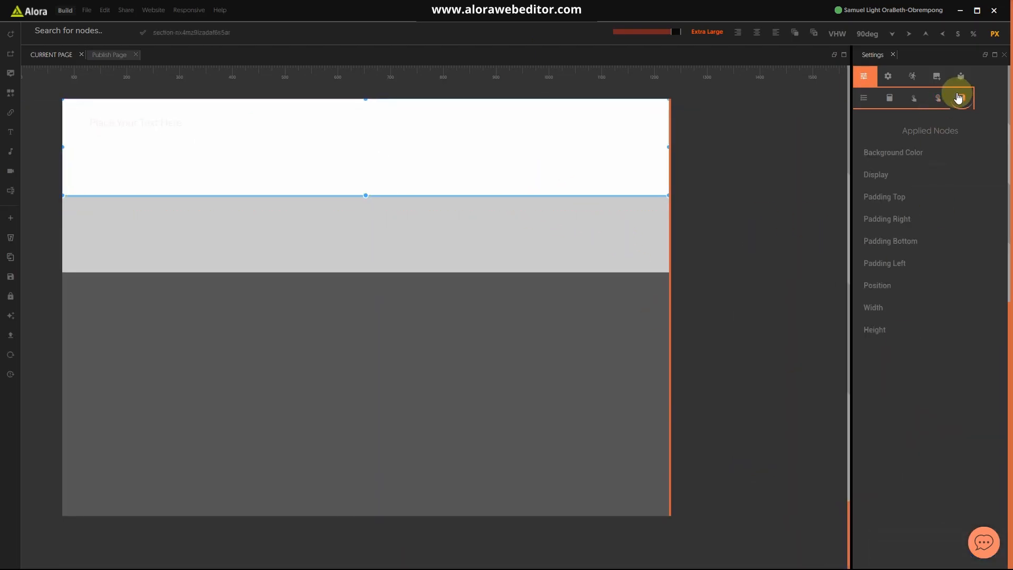
pyautogui.click(938, 98)
pyautogui.scroll(-10, 935, 331)
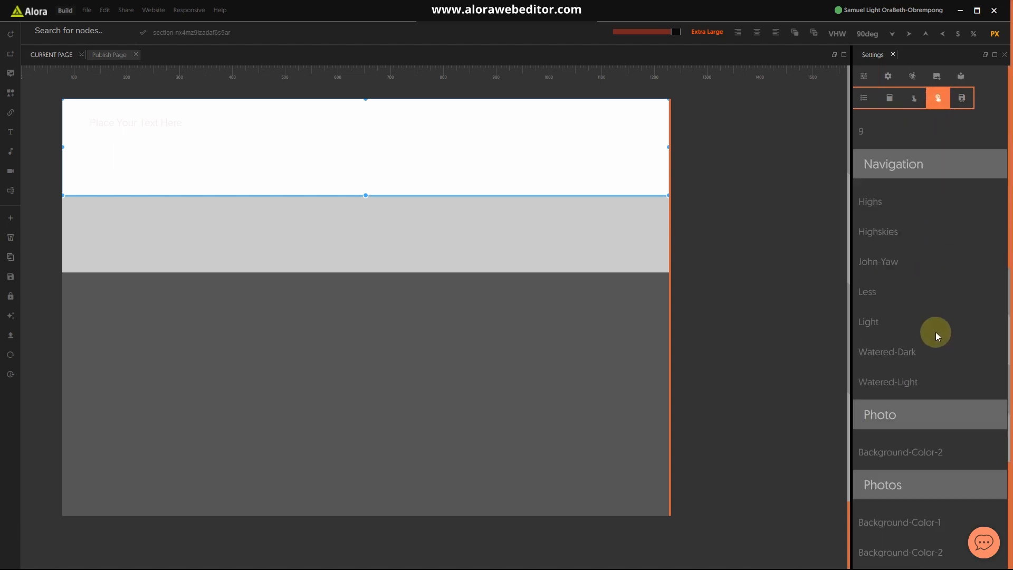
pyautogui.scroll(-2, 891, 258)
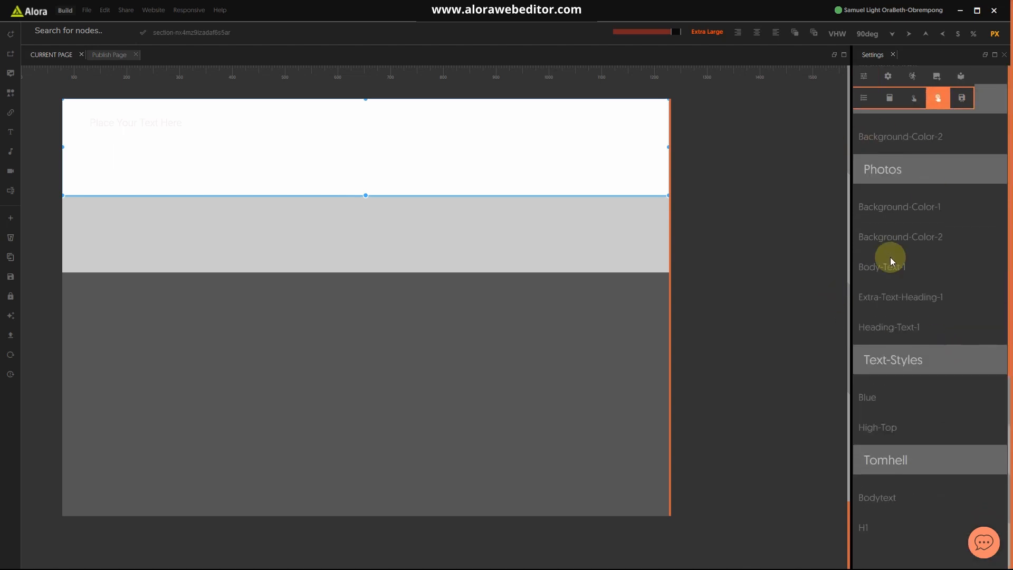
pyautogui.click(907, 208)
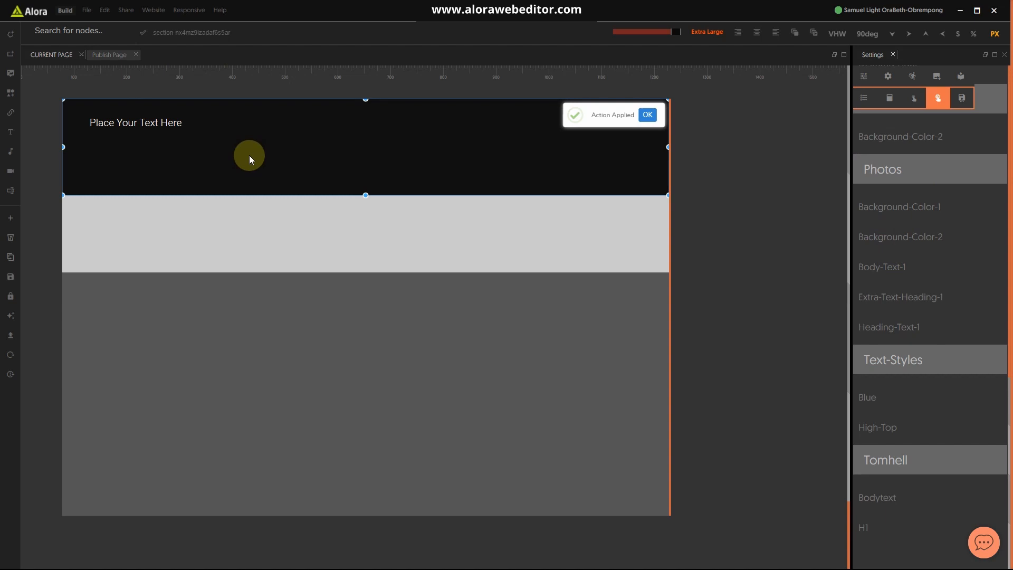
pyautogui.click(252, 205)
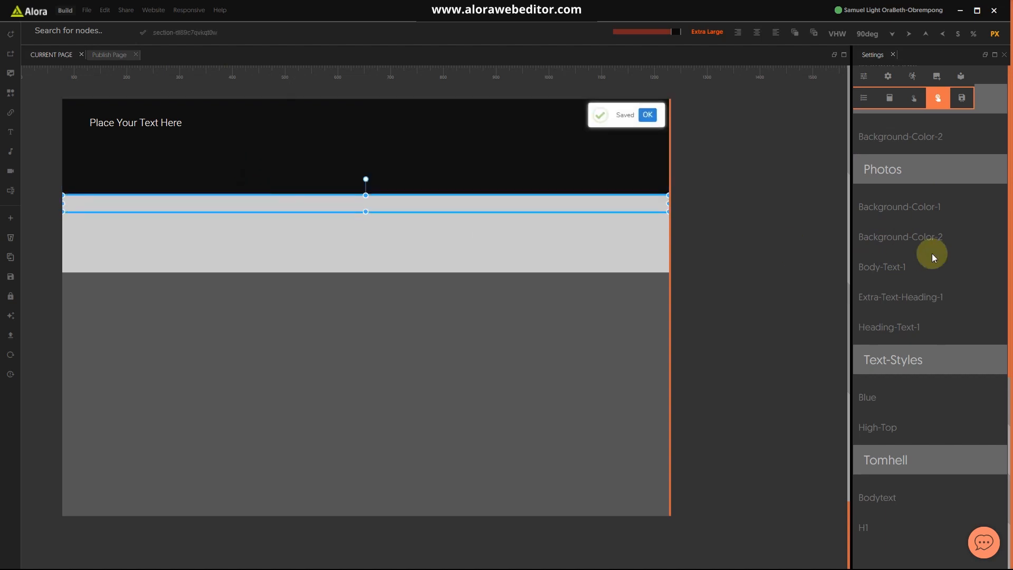
pyautogui.click(927, 237)
# Apply the Photos web style Extra-Text-Heading-1 to the "Place Your Text Here" text in the first section
pyautogui.click(399, 151)
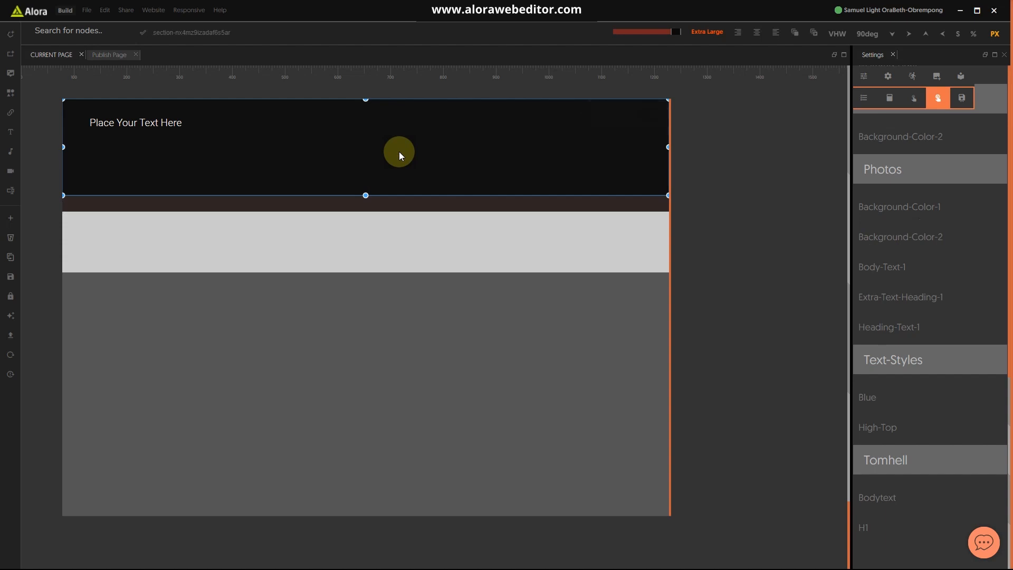
pyautogui.click(143, 120)
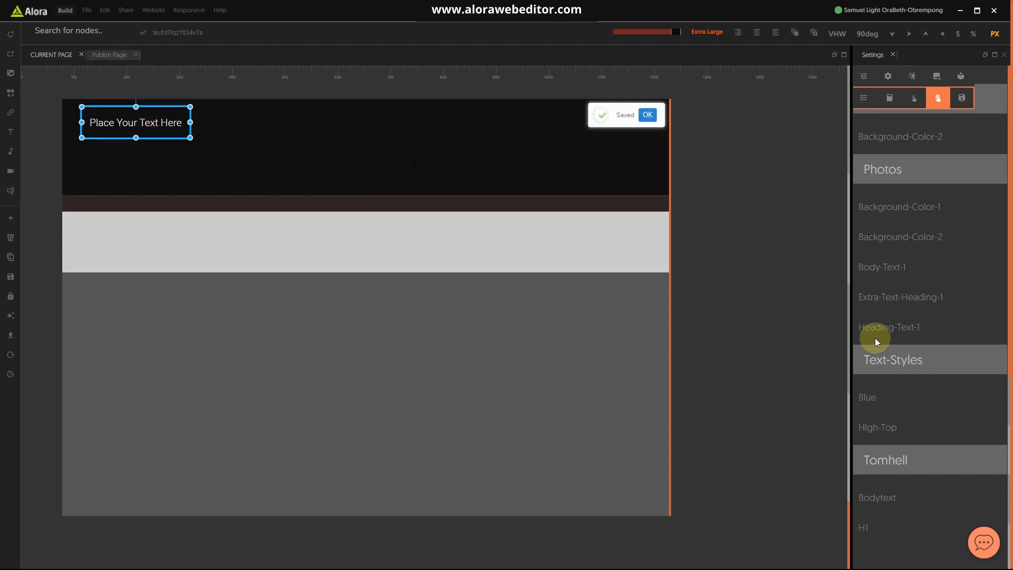
pyautogui.click(890, 297)
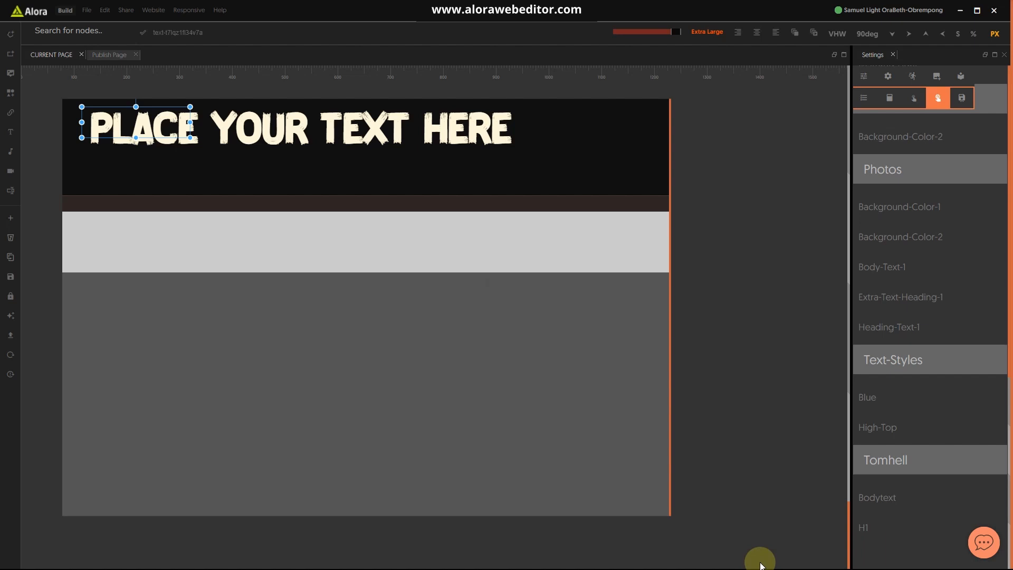
# Switch to the design.jpg reference image in the Photos app
pyautogui.press('super')
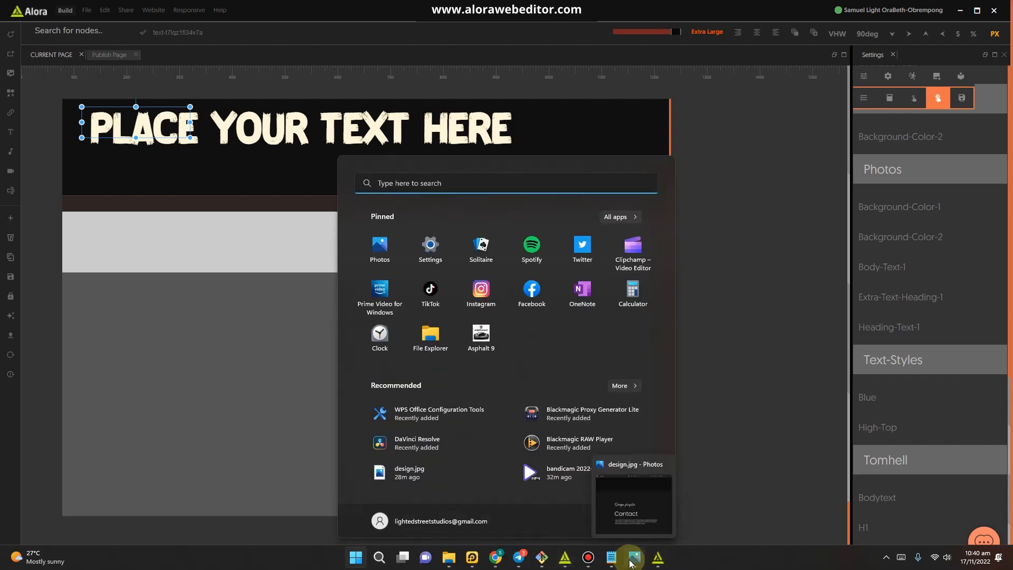